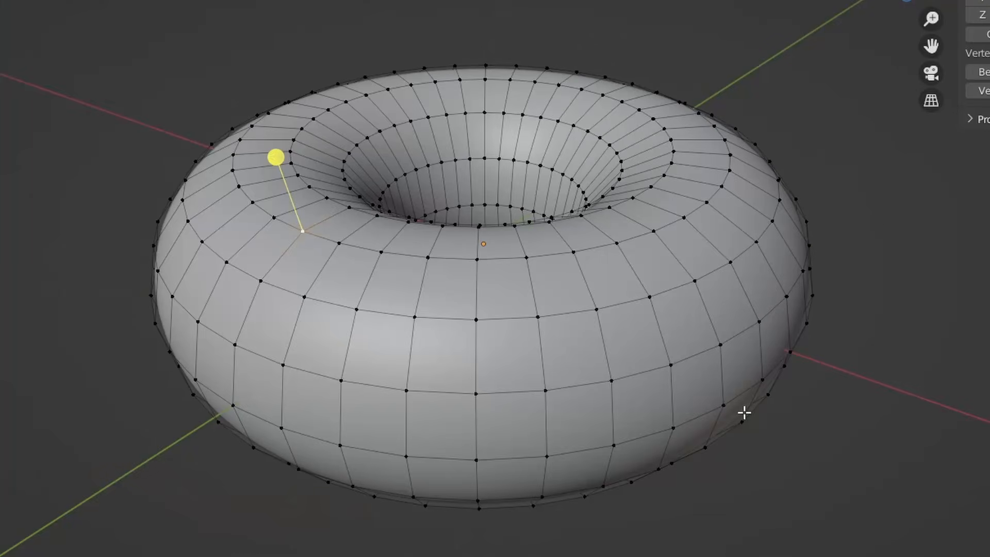
right_click(672, 449)
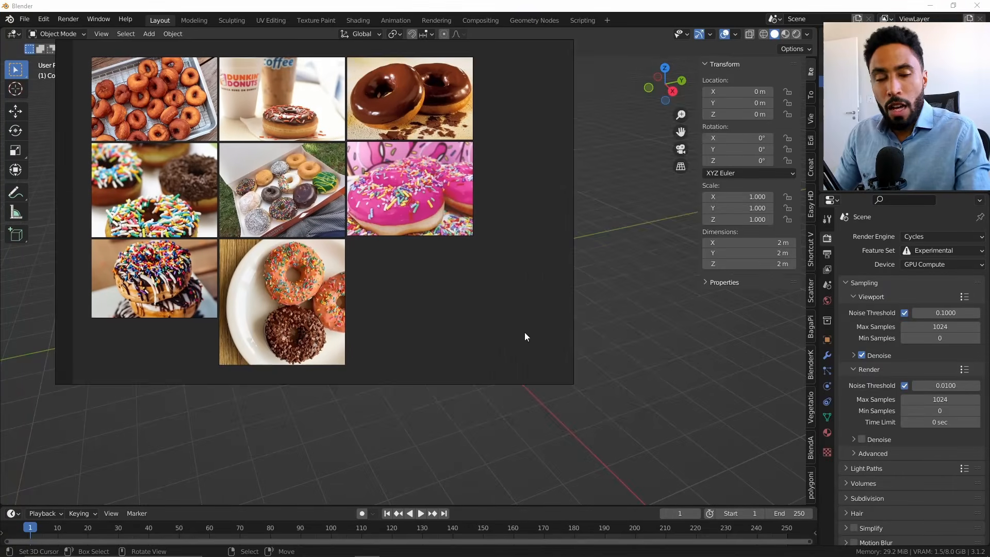
- Examine the donut reference photos up close, including the chocolate-glazed donuts and the pink-frosted donut with sprinkles
left_click_drag(525, 333, 664, 383)
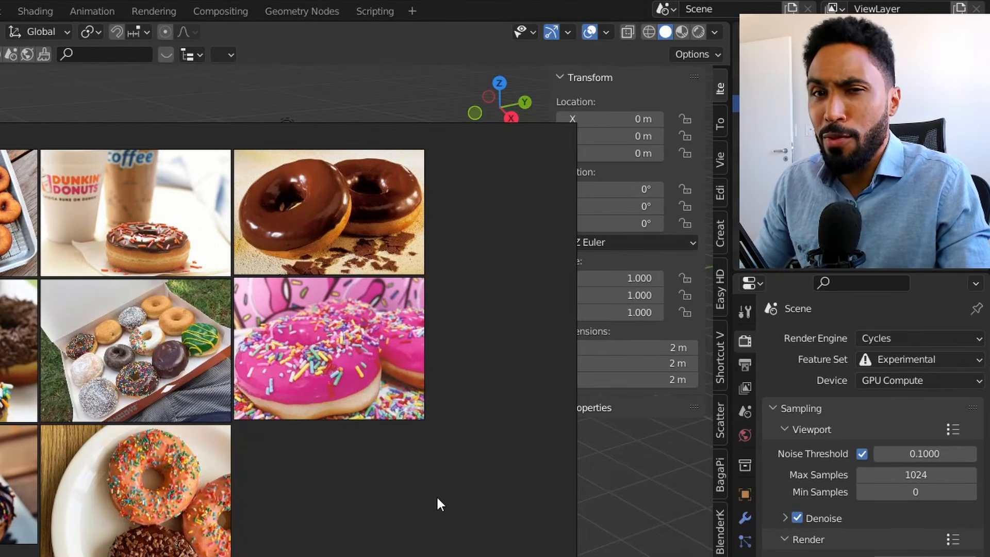
left_click(165, 243)
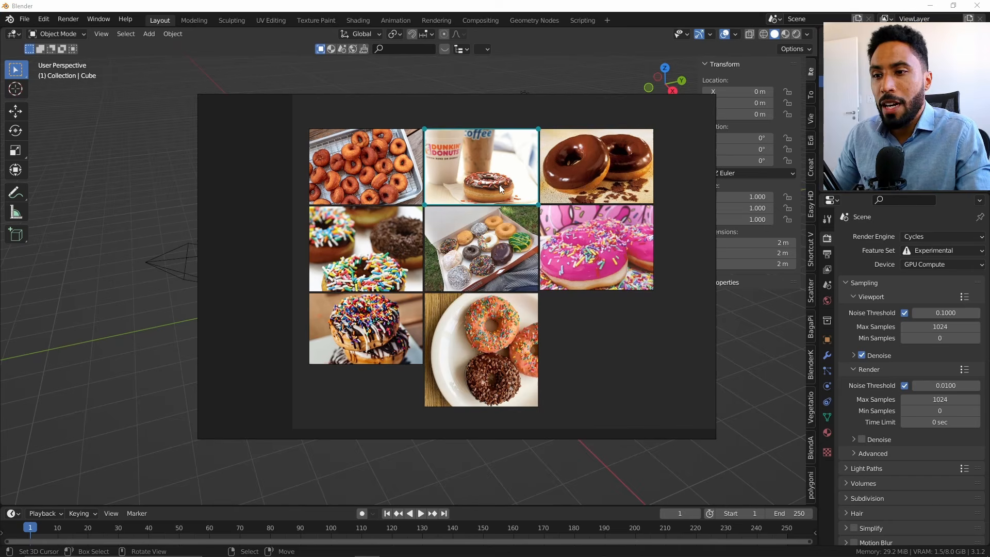
left_click(590, 175)
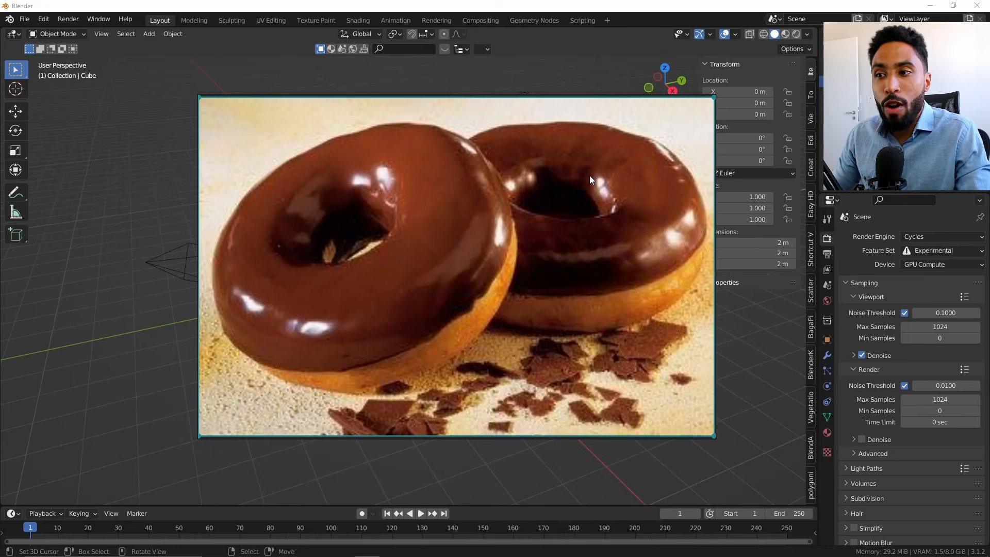
left_click(390, 163)
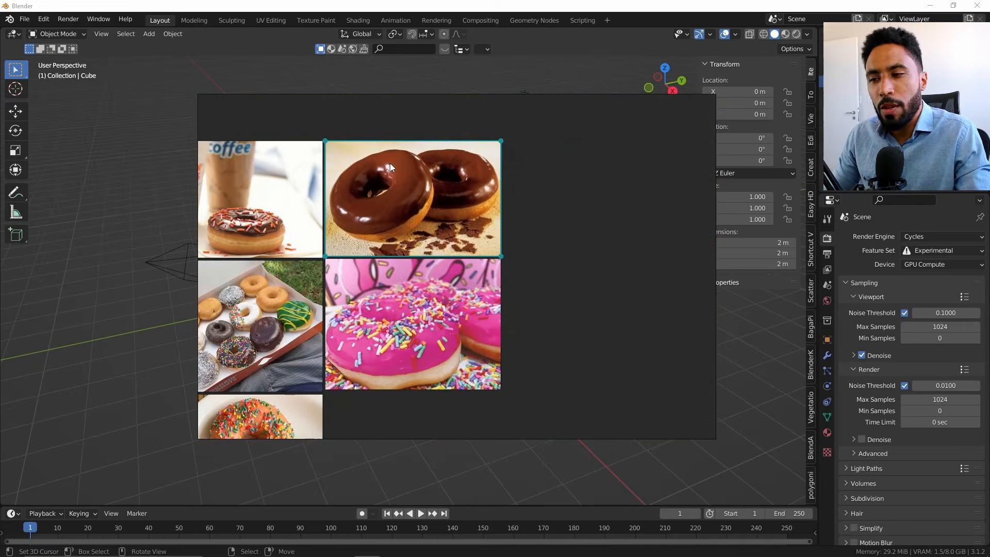
left_click(568, 279)
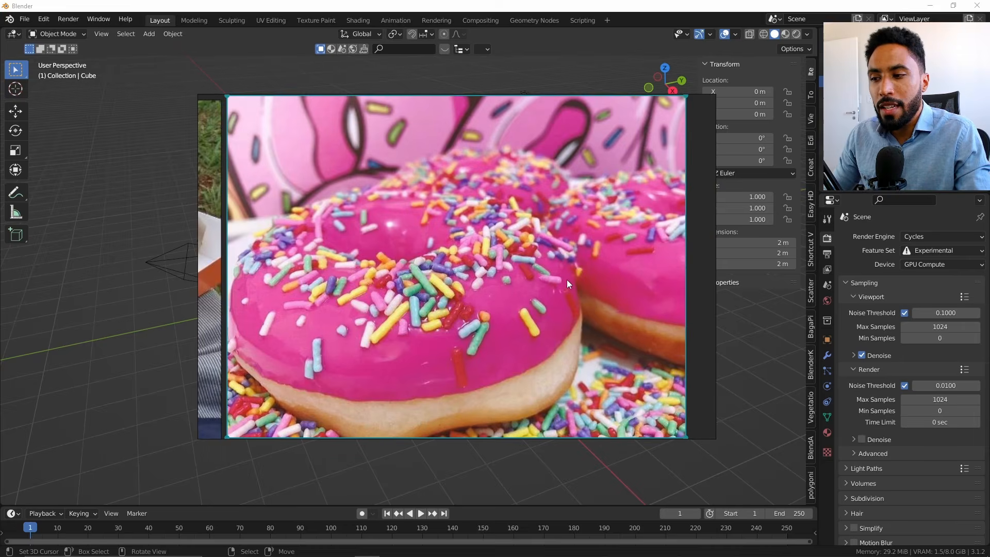
left_click(568, 279)
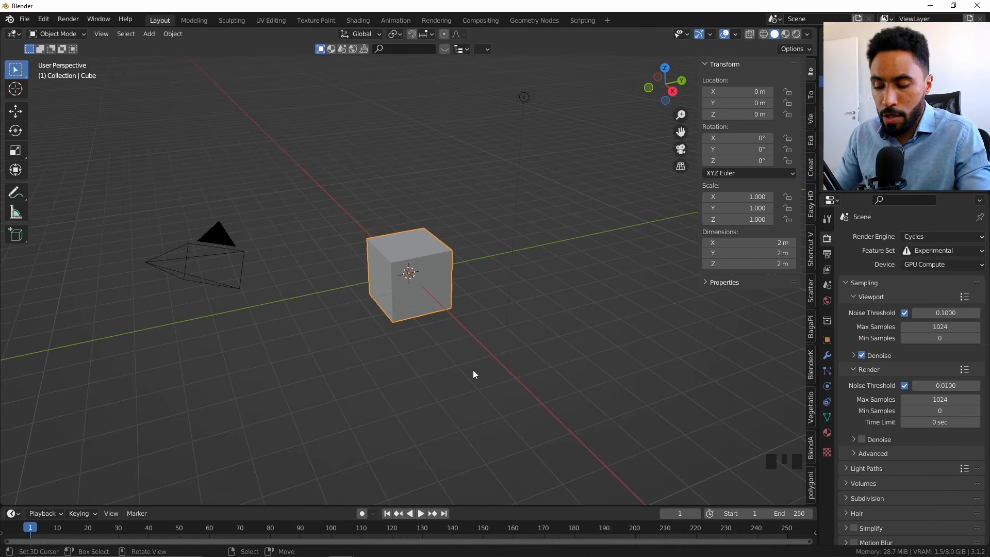
- Delete the default cube from the scene
key("x")
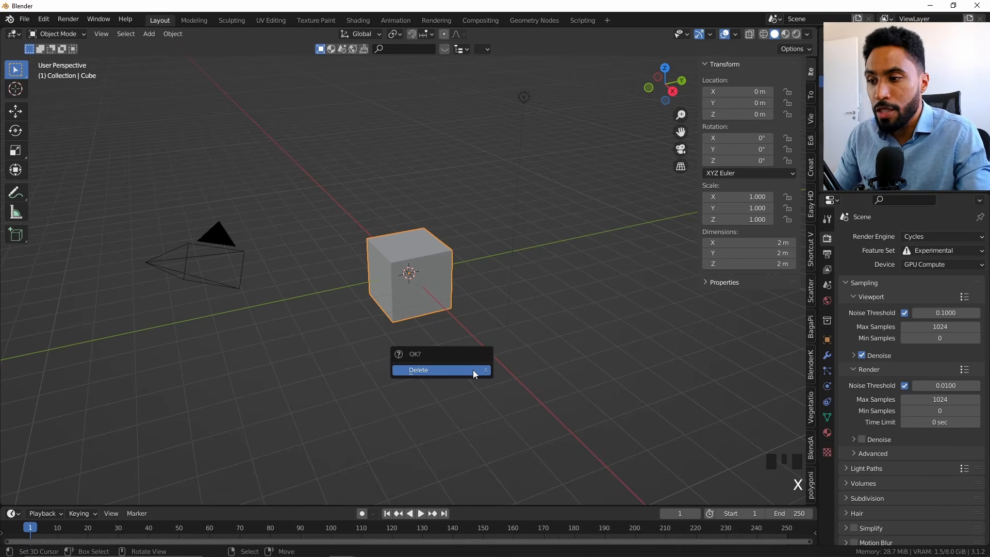
left_click(418, 370)
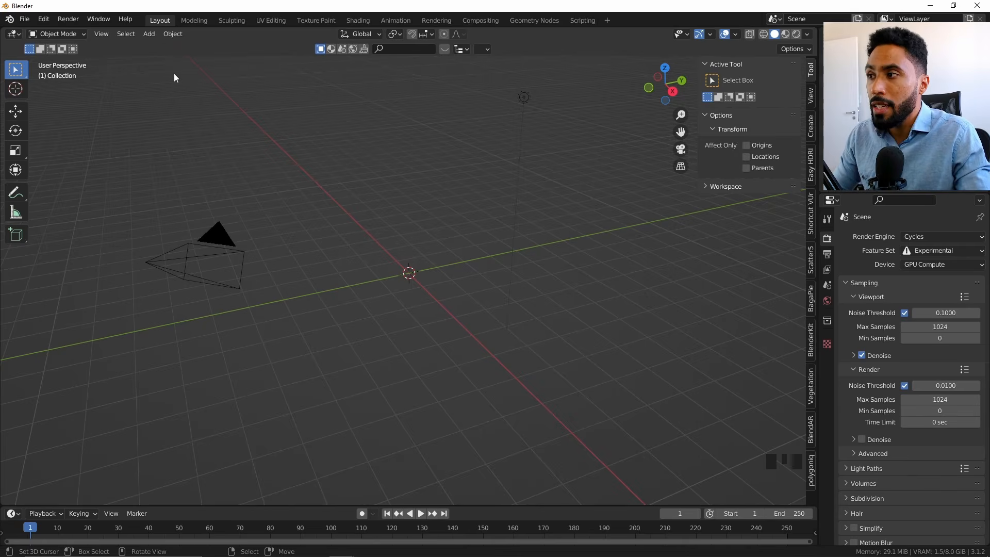
- Add a torus mesh at the scene origin
left_click(148, 34)
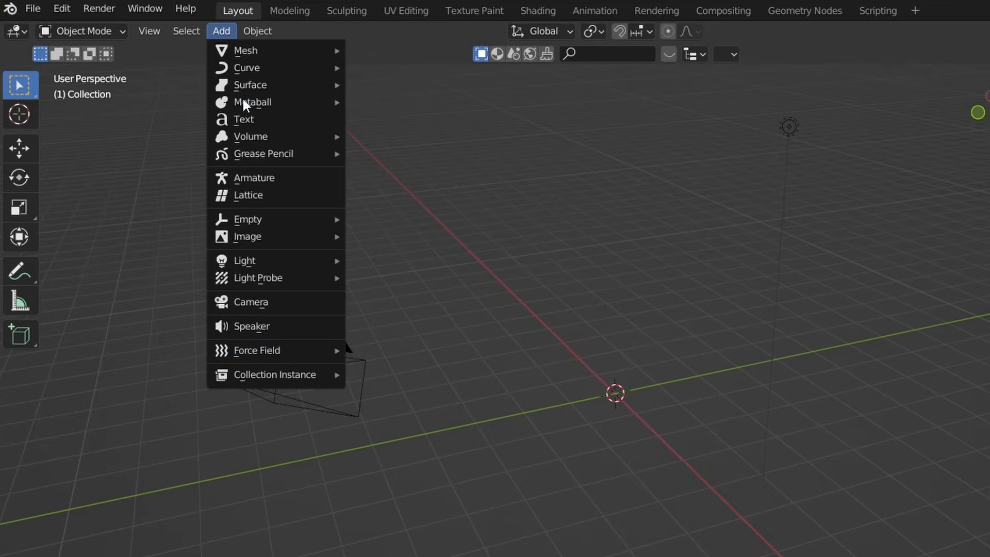
mouse_move(243, 54)
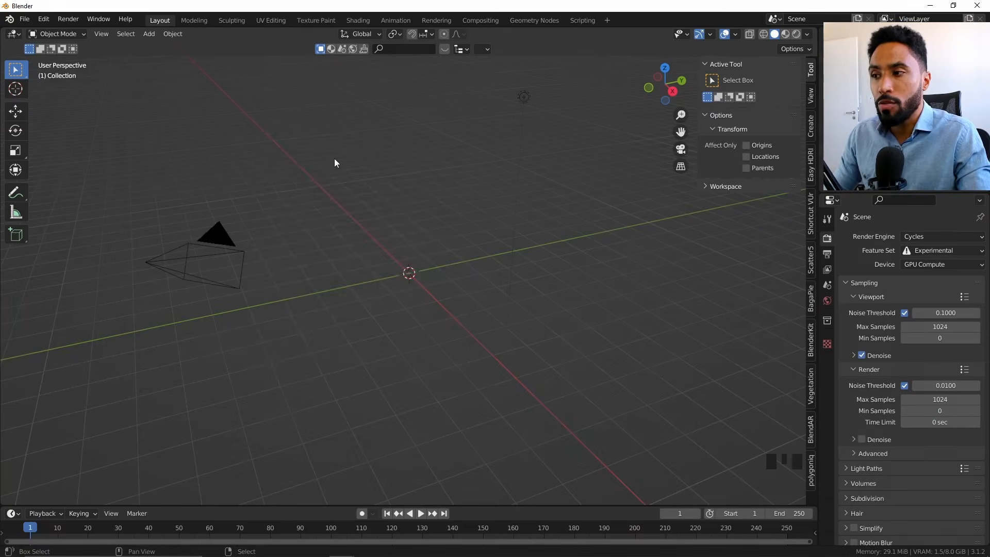
key("shift+a")
mouse_move(335, 159)
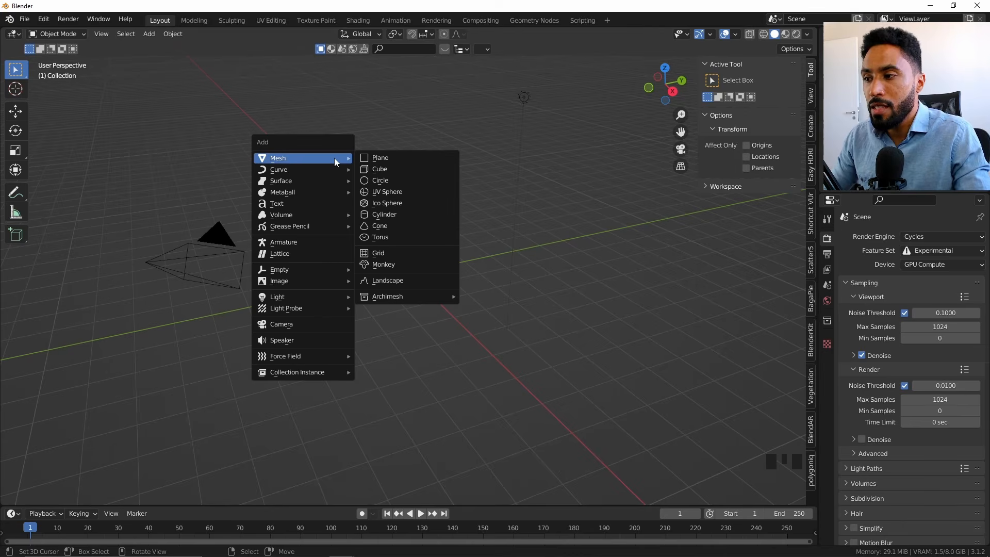
mouse_move(283, 298)
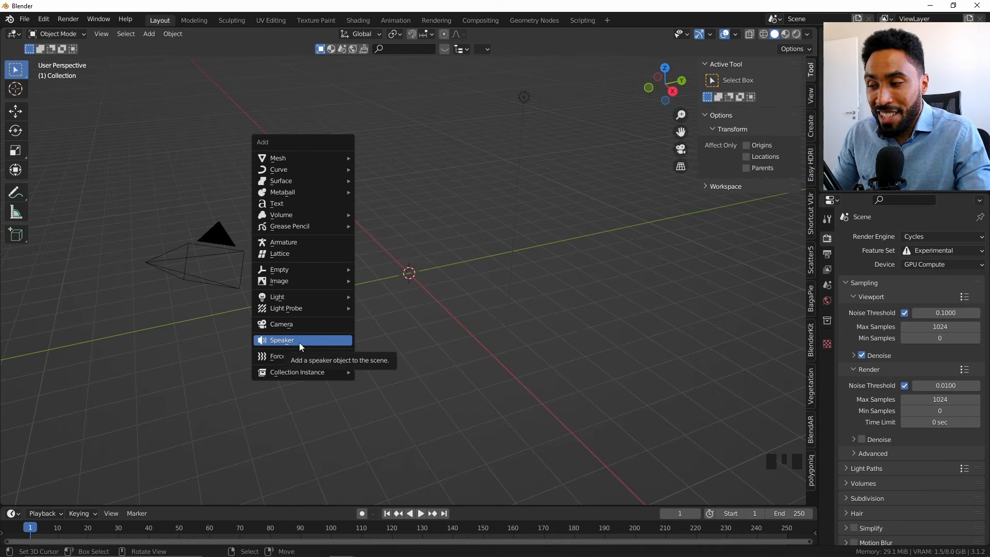
mouse_move(316, 364)
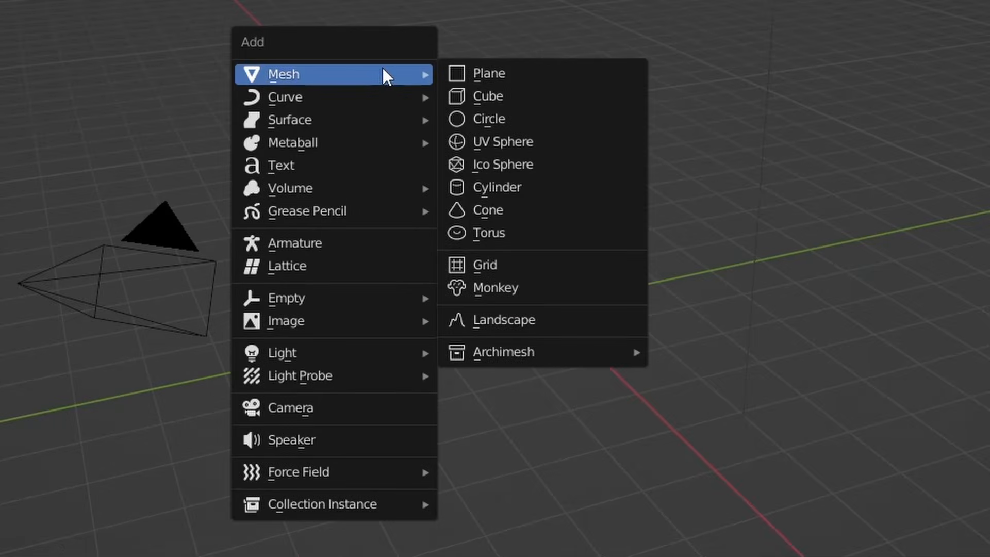
left_click(550, 236)
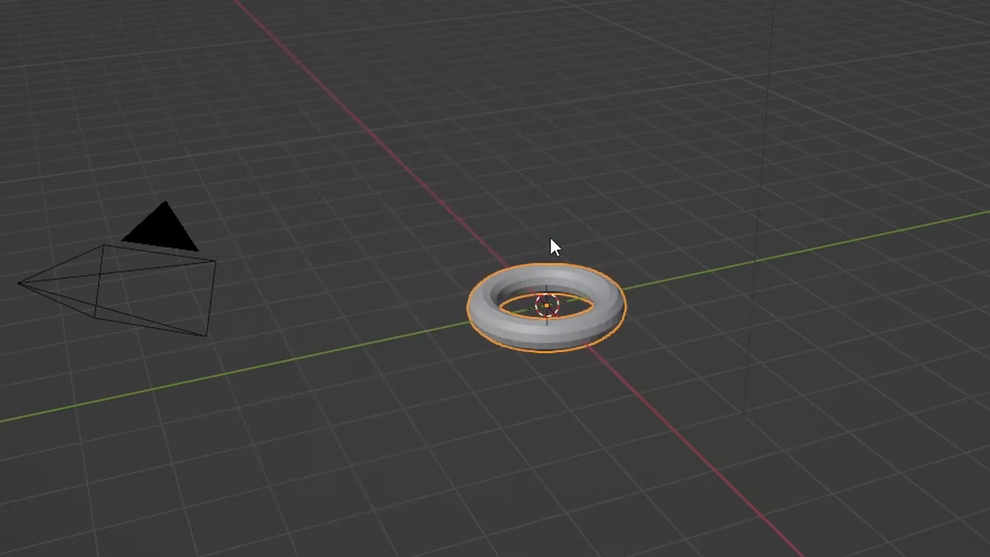
scroll(442, 321, "up", 6)
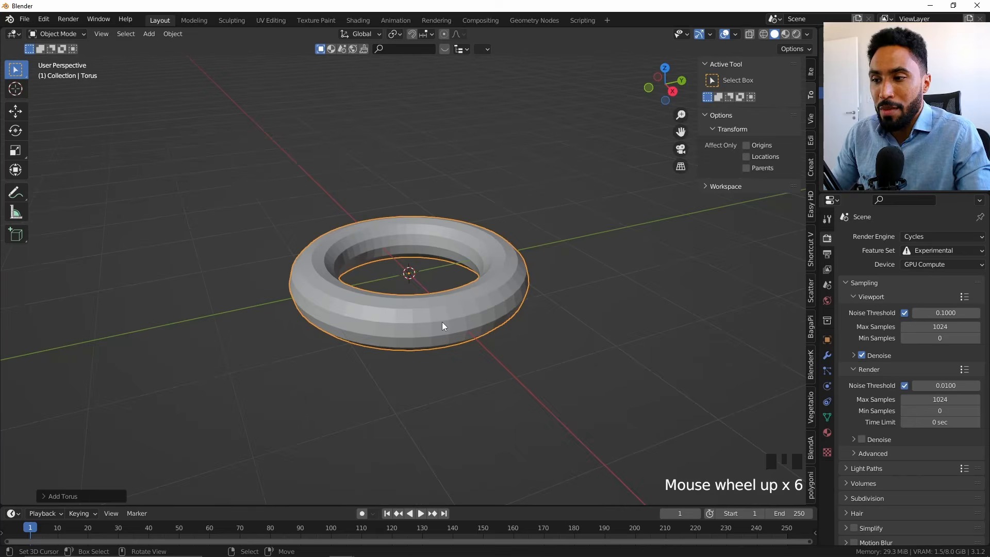
scroll(442, 326, "up", 2)
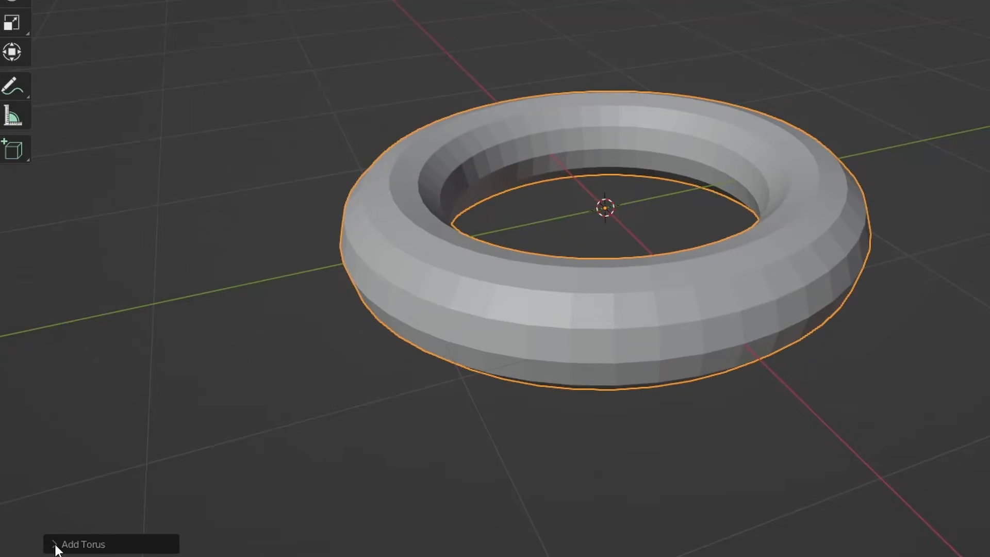
- Increase the new torus's resolution to 166 major segments and 123 minor segments
left_click(47, 497)
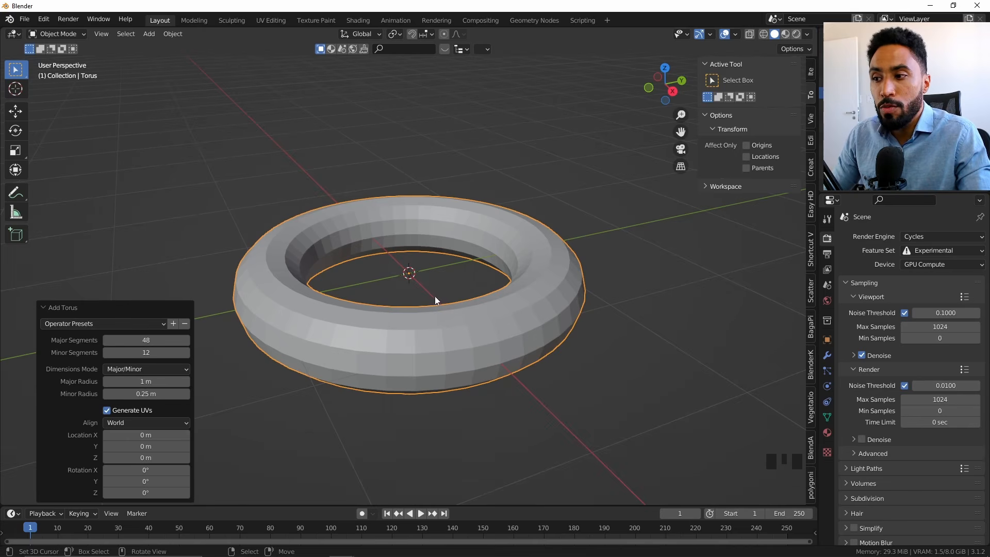
middle_click_drag(435, 296, 441, 271)
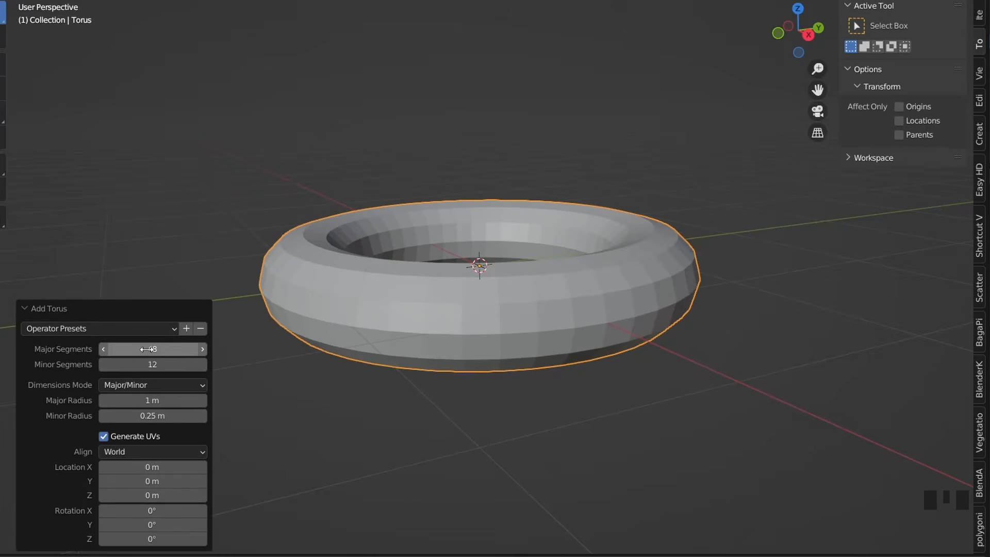
left_click_drag(149, 350, 166, 349)
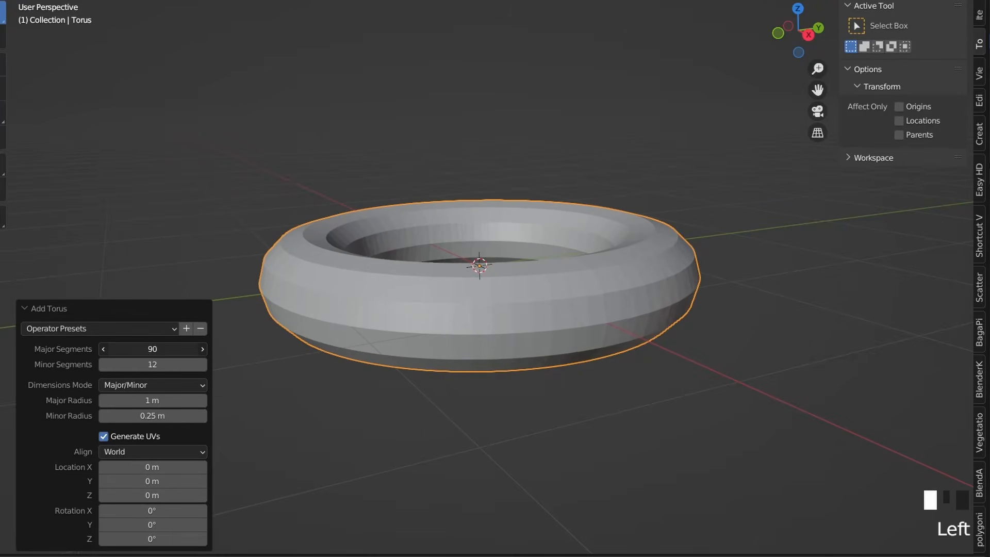
scroll(331, 320, "up", 2)
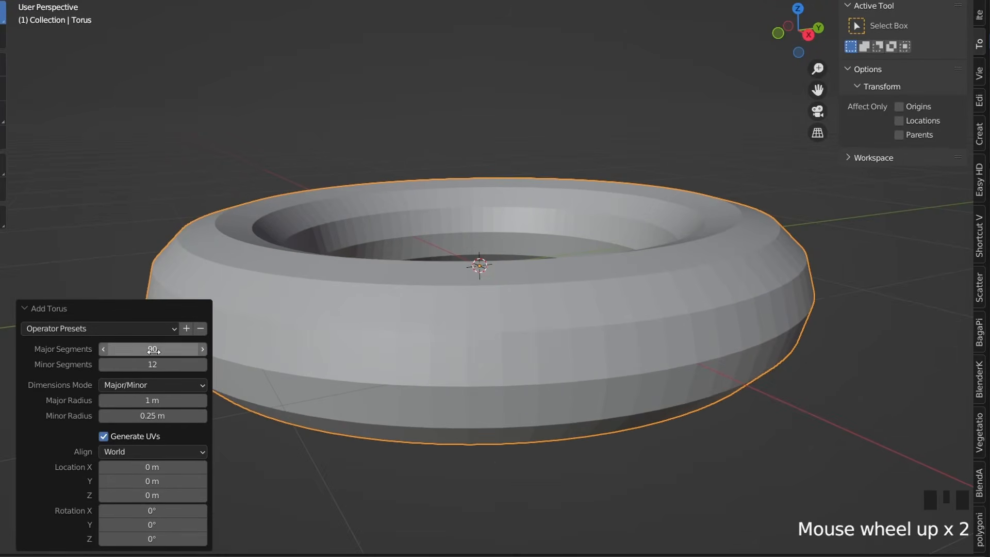
left_click_drag(155, 349, 234, 341)
left_click_drag(146, 353, 421, 345)
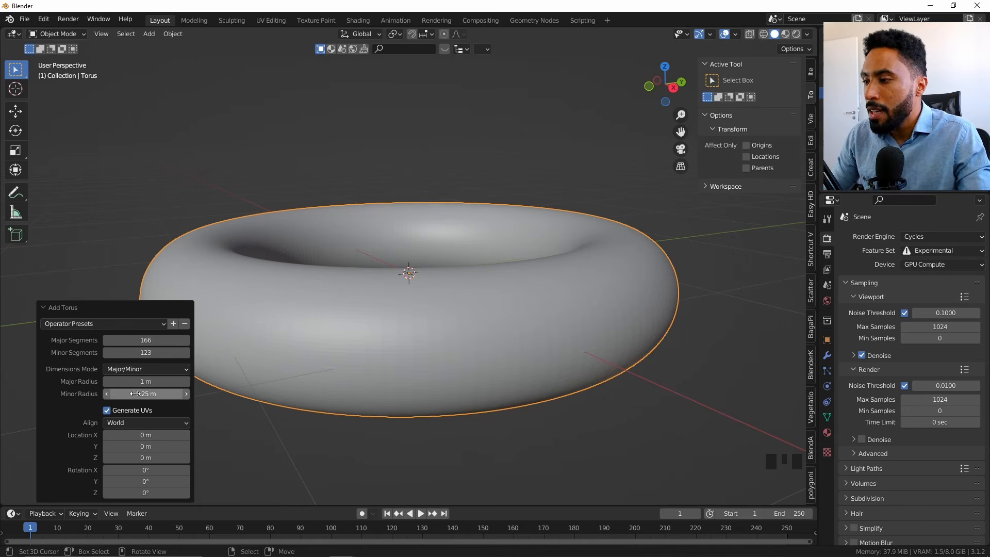
- Set the torus's major radius to 0.79 m and minor radius to 0.45 m, comparing its shape with the chocolate donut reference
mouse_move(145, 393)
left_mouse_down()
mouse_move(165, 394)
mouse_move(145, 382)
left_mouse_up()
middle_click_drag(329, 317, 319, 382)
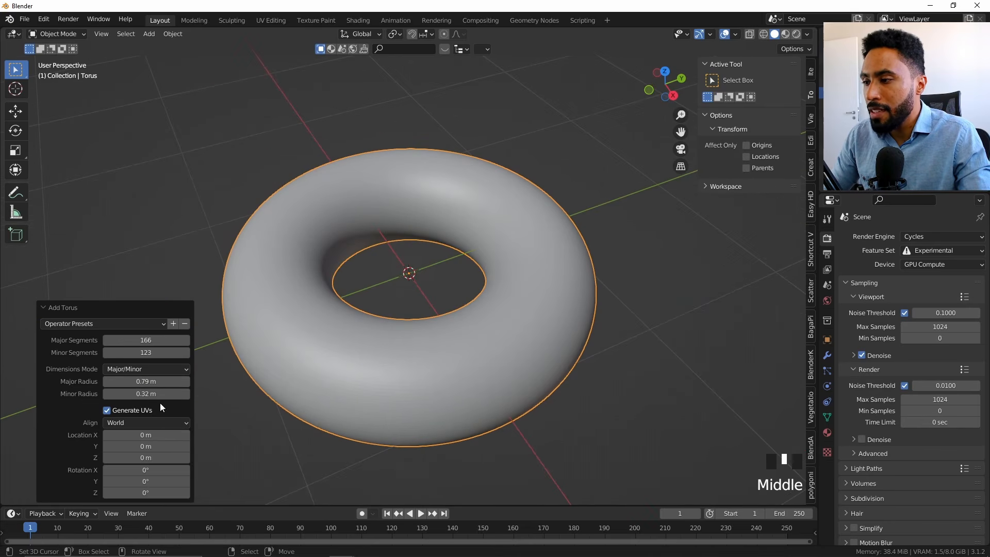
mouse_move(155, 394)
left_mouse_down()
mouse_move(174, 393)
mouse_move(165, 393)
left_mouse_up()
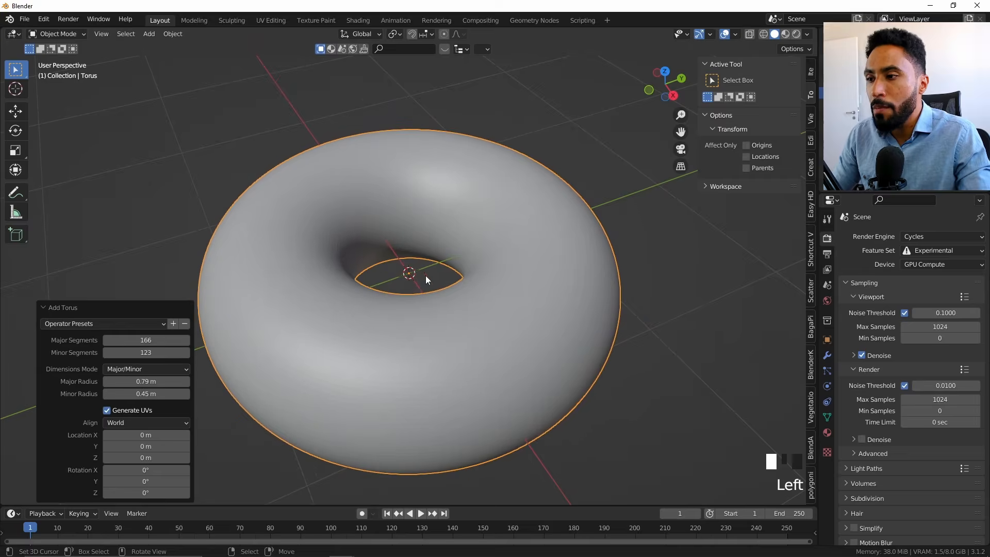
key("alt+Tab")
double_click(568, 191)
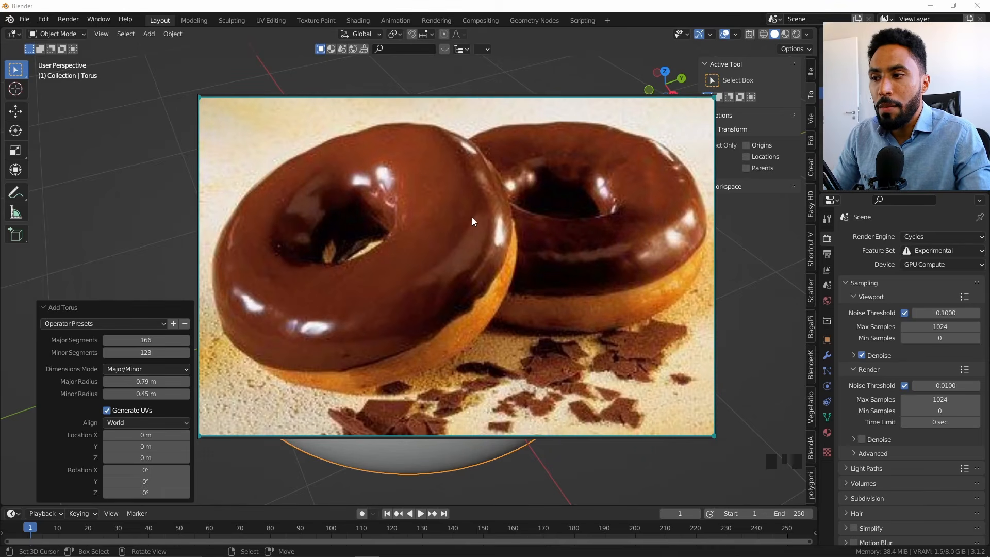
left_click(576, 5)
middle_click_drag(397, 346, 413, 370)
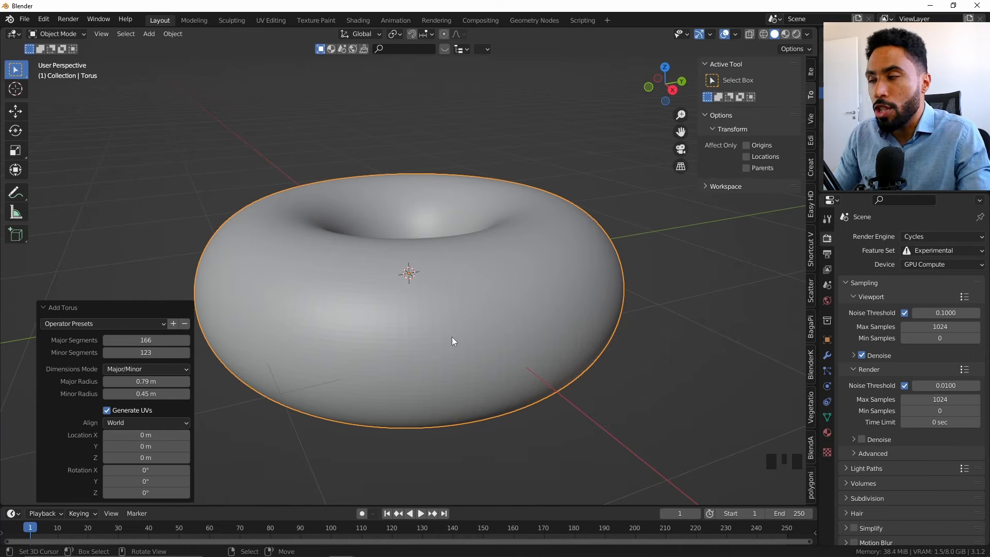
- Switch the torus to Edit Mode and select several single vertices and a rectangular patch on its front to inspect the mesh density
left_click(72, 34)
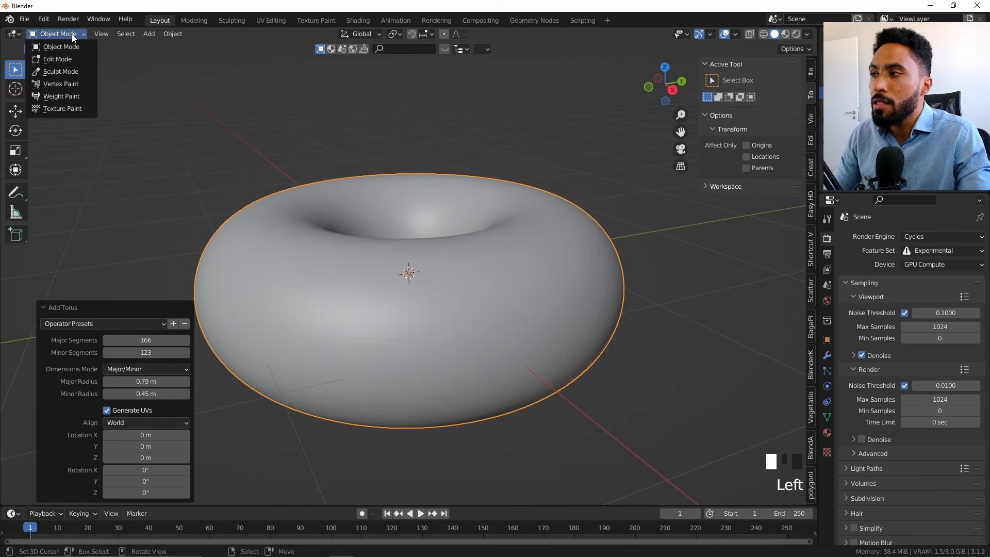
left_click(64, 60)
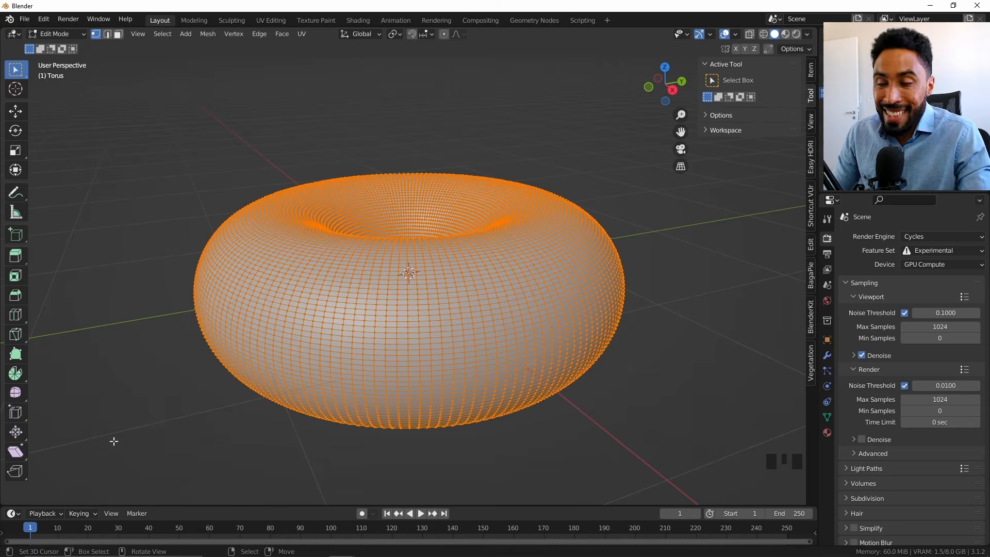
right_click(363, 305)
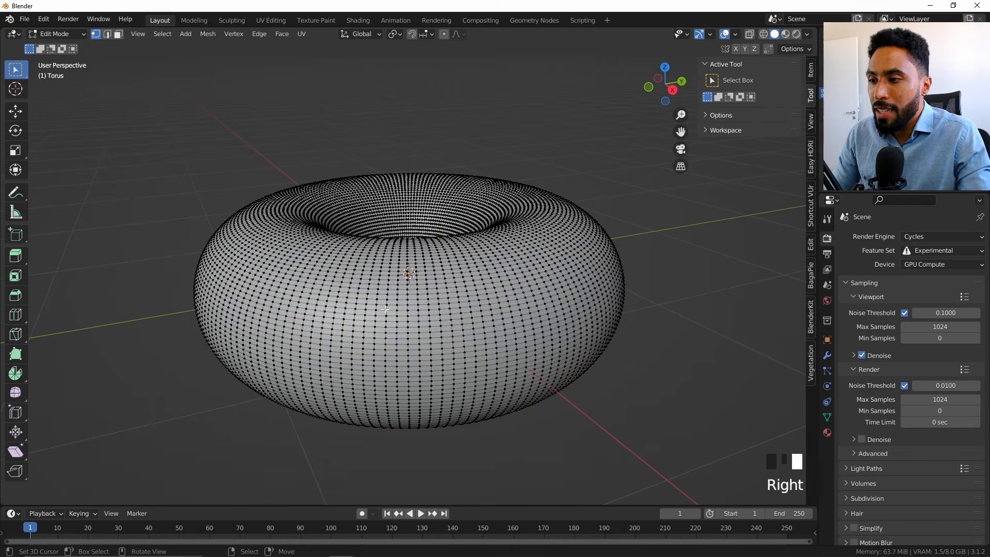
right_click(298, 286)
right_click(335, 353)
right_click(453, 362)
right_click(516, 292)
right_click(551, 345)
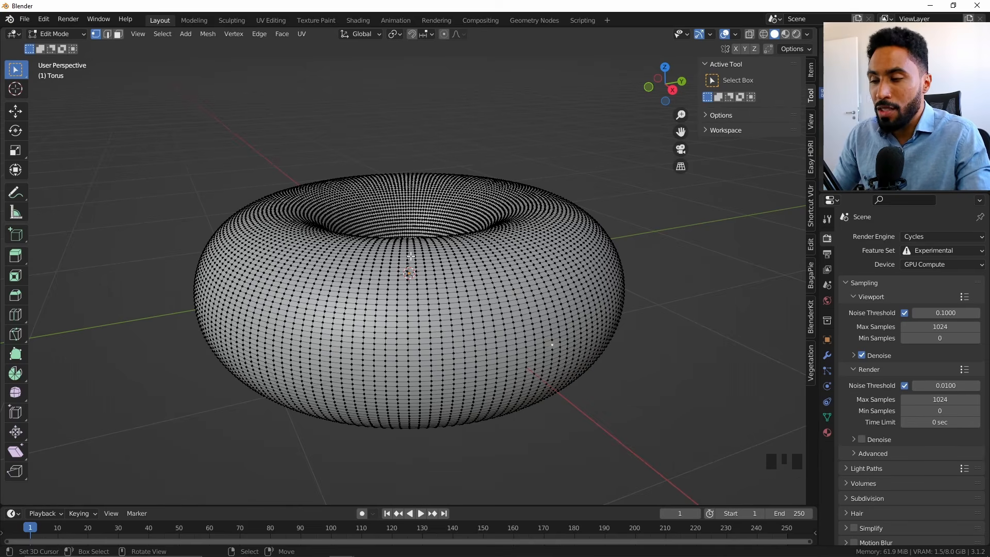
left_click_drag(374, 281, 454, 353)
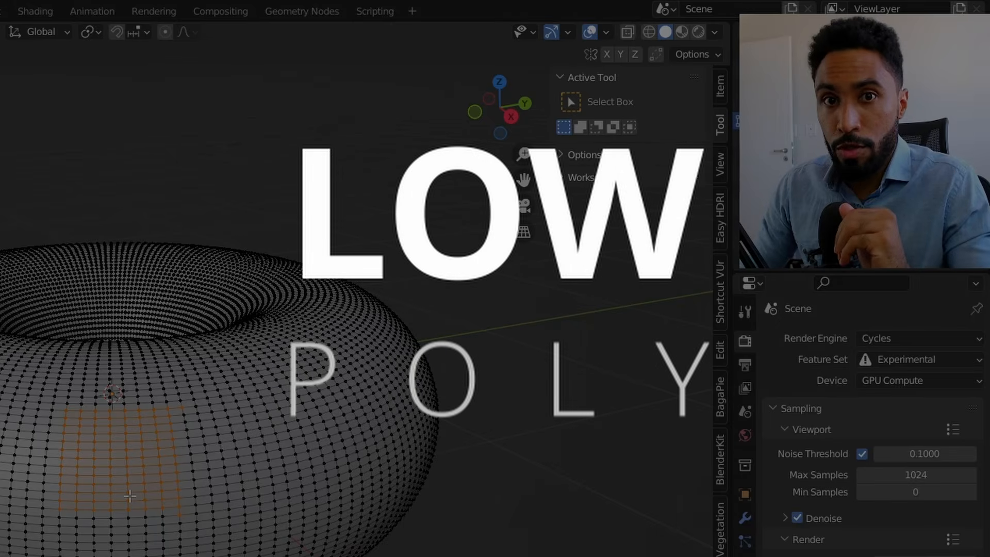
- Undo the vertex selections back to Object Mode and delete the dense torus
key("ctrl+z")
key("ctrl+z")
key("ctrl+z")
key("ctrl+z")
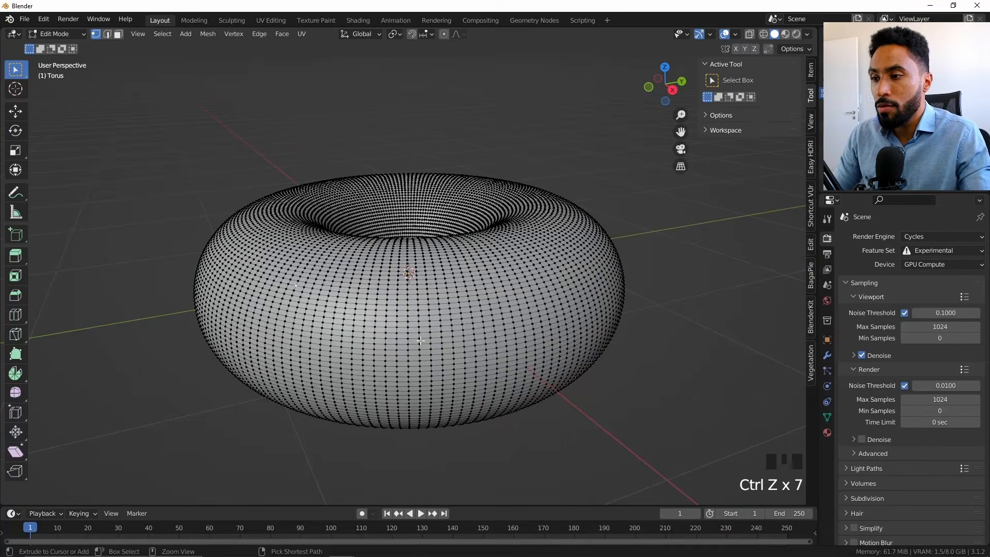
key("ctrl+z")
key("ctrl+z")
key("ctrl+z")
key("ctrl+z")
key("ctrl+z")
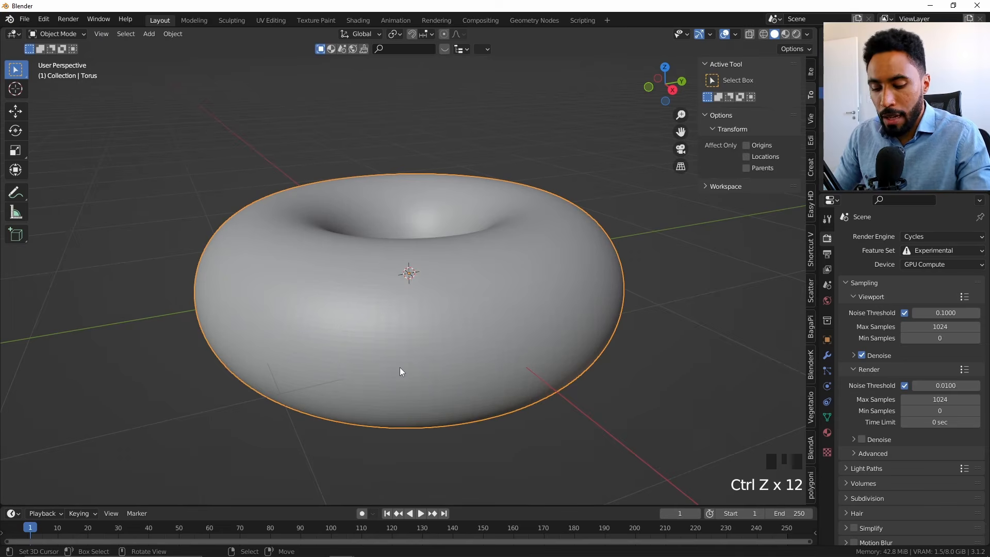
key("Delete")
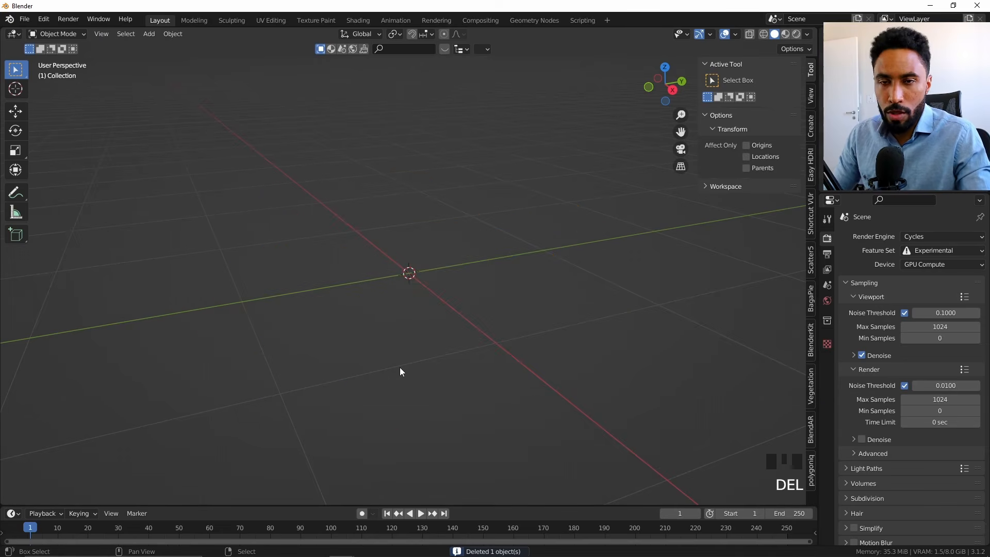
- Add a new torus mesh with 40 major segments and 20 minor segments
key("shift+a")
mouse_move(343, 167)
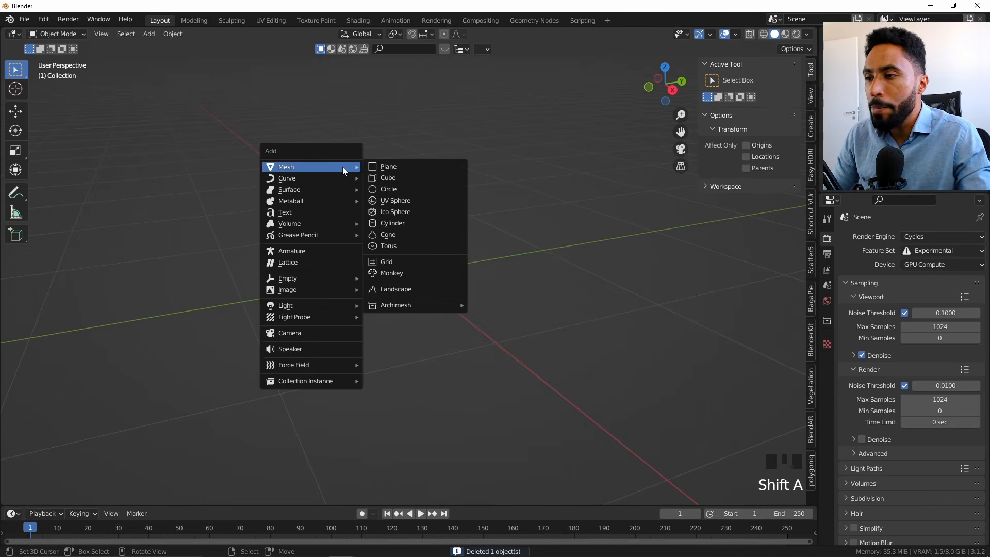
left_click(410, 246)
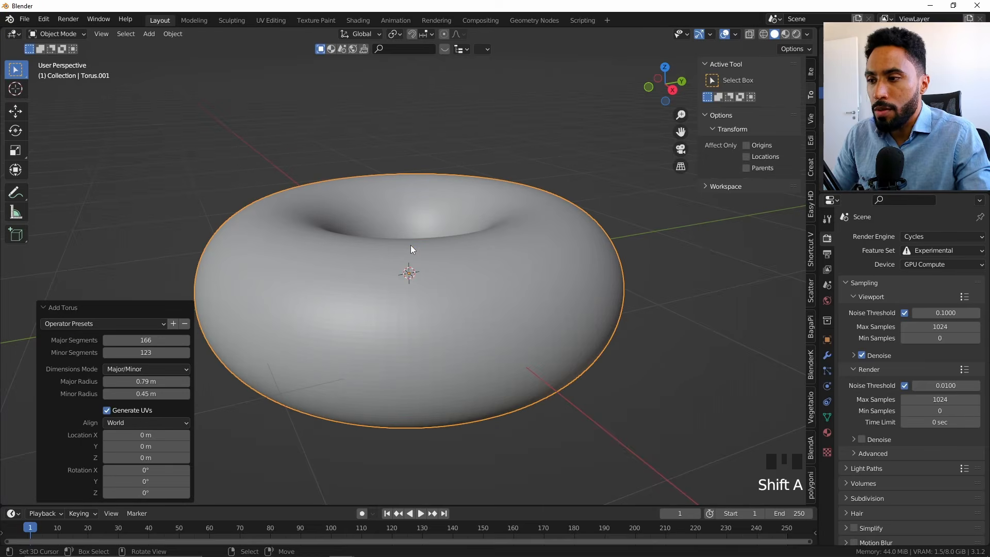
left_click(138, 339)
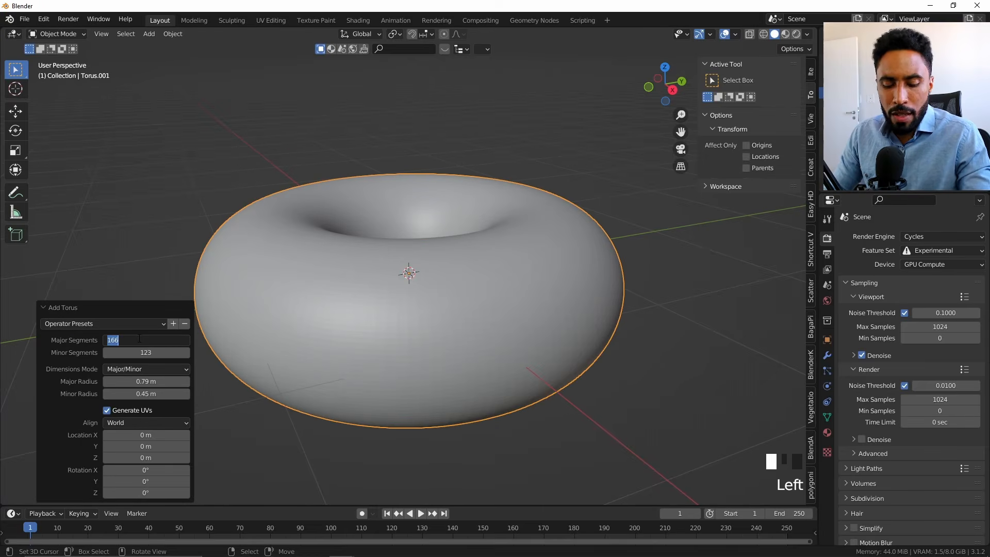
key("Return")
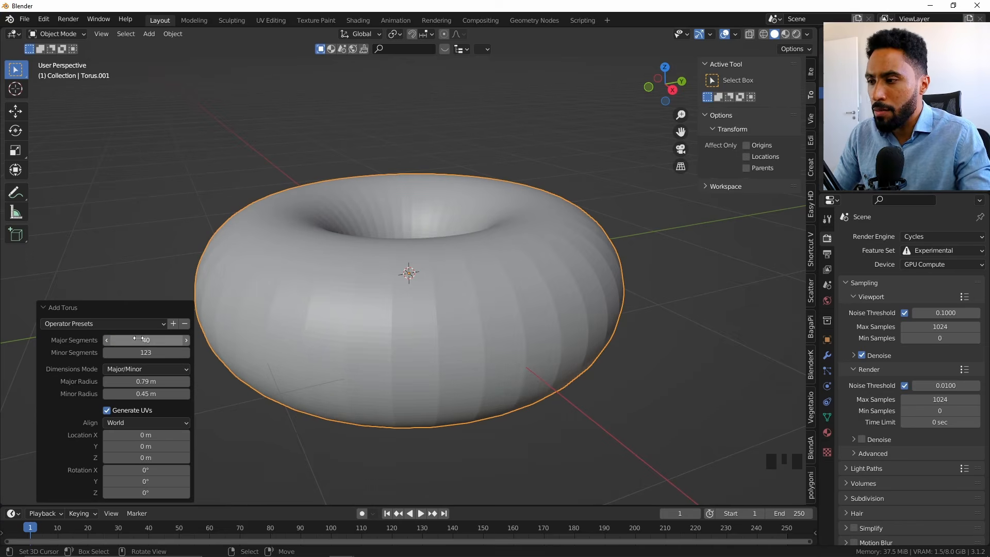
left_click(152, 353)
type("2")
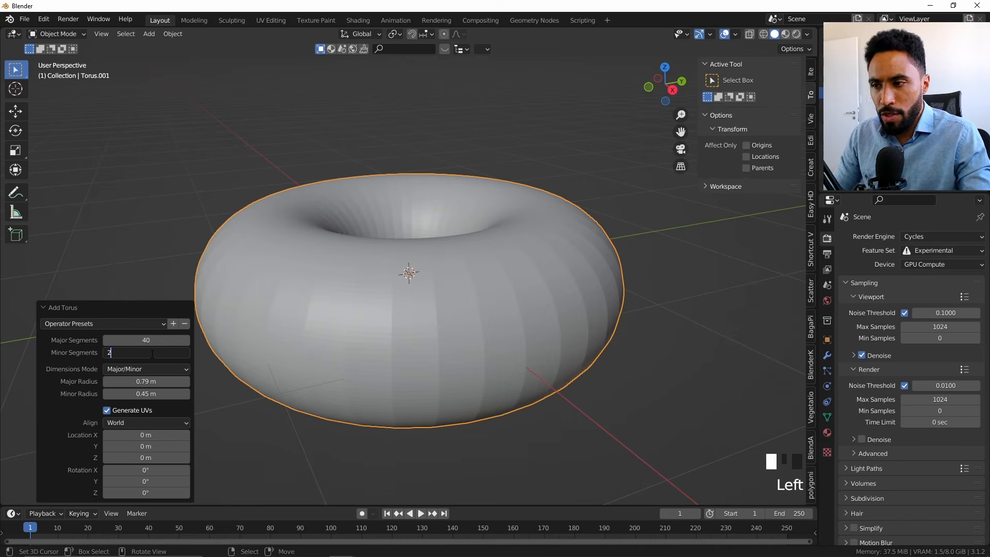
type("0")
key("Return")
middle_click_drag(420, 324, 435, 308)
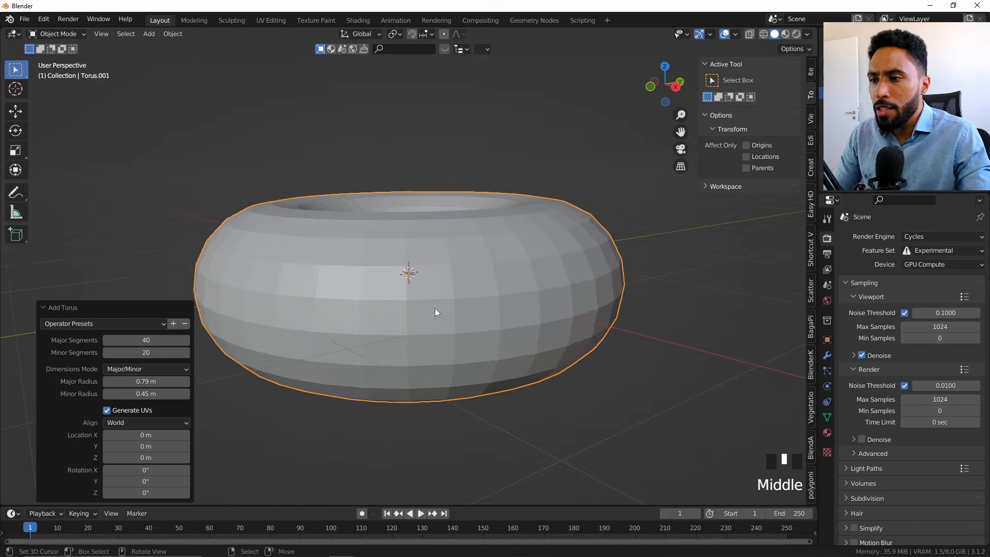
scroll(434, 308, "up", 2)
- Reduce the torus's minor segments to 14
left_click(107, 353)
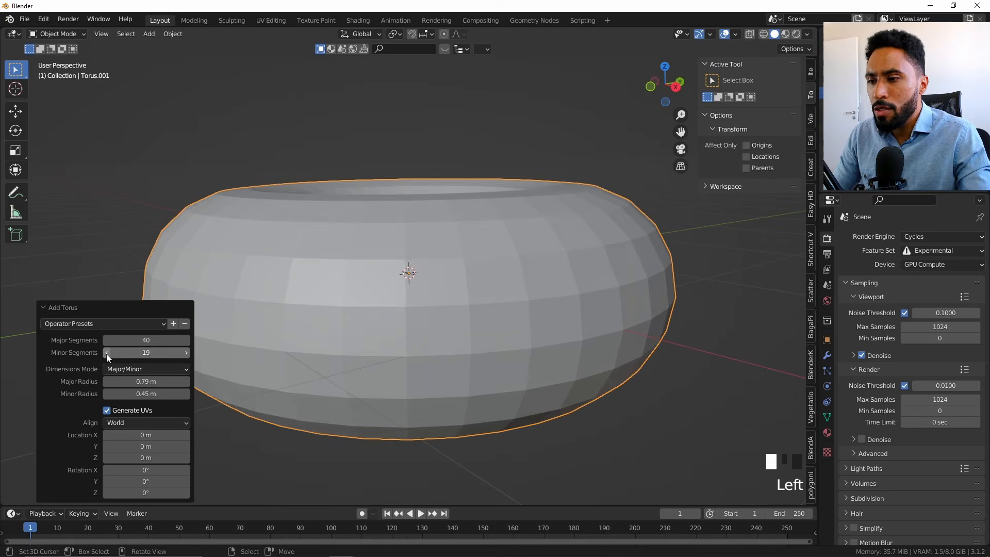
left_click(107, 353)
left_click(107, 354)
left_click(107, 353)
left_click(106, 353)
left_click(106, 353)
left_click(106, 353)
left_click(107, 354)
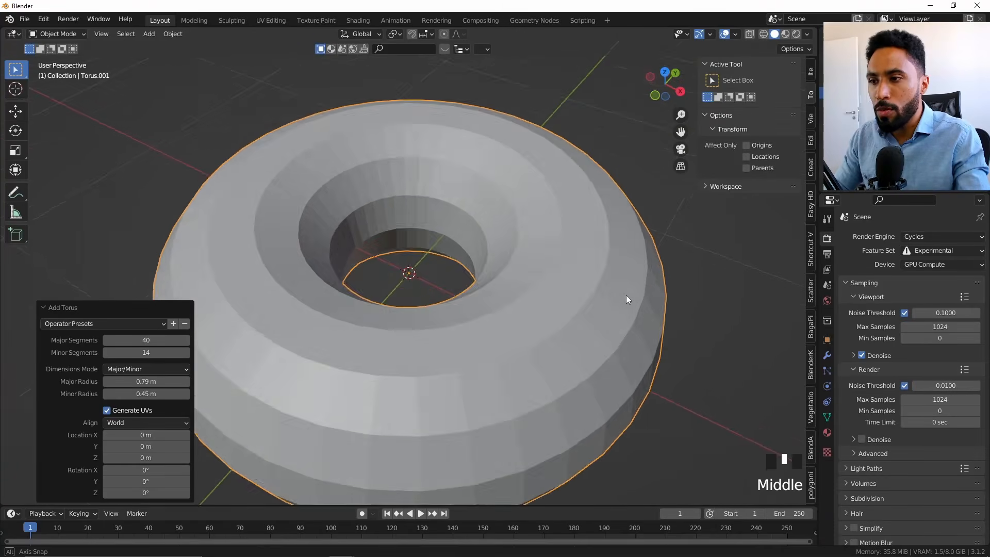
- Set the torus's major radius to 0.8 m and its minor radius to 0.45 m, checking the shape from several angles
scroll(627, 284, "down", 5)
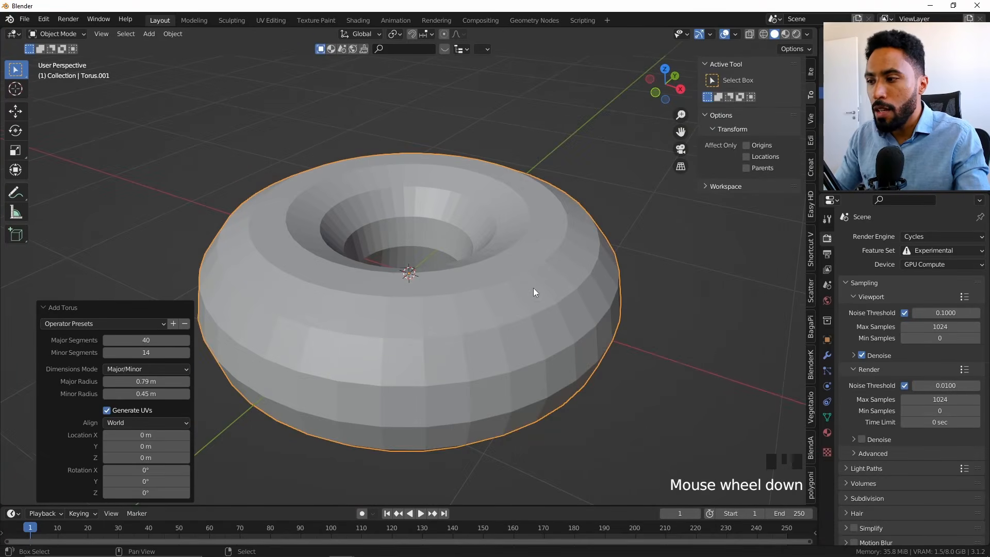
middle_click_drag(533, 289, 533, 275, "shift")
mouse_move(135, 379)
left_mouse_down()
mouse_move(154, 393)
mouse_move(139, 393)
left_mouse_up()
middle_click_drag(399, 339, 475, 241)
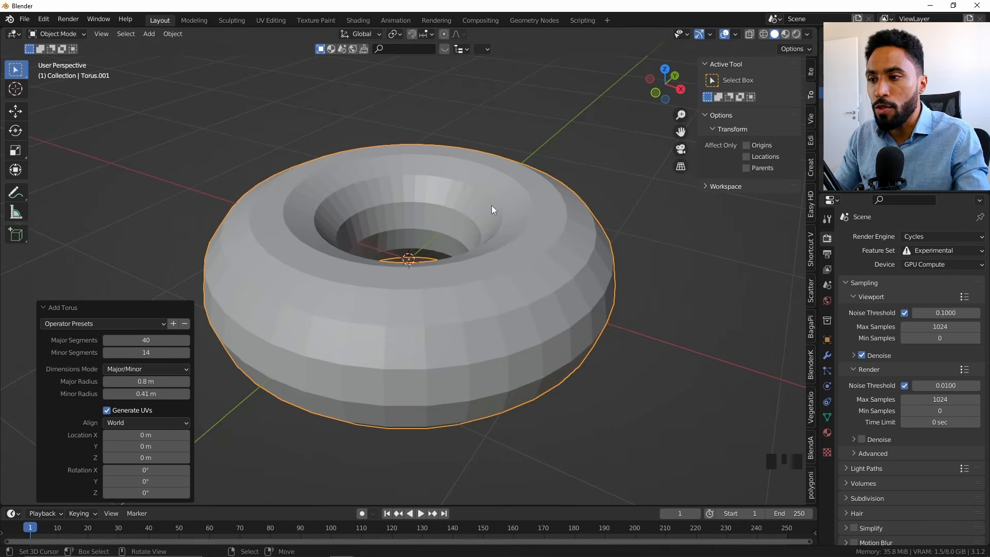
middle_click_drag(491, 209, 425, 326)
scroll(495, 305, "up", 1)
scroll(425, 326, "down", 2)
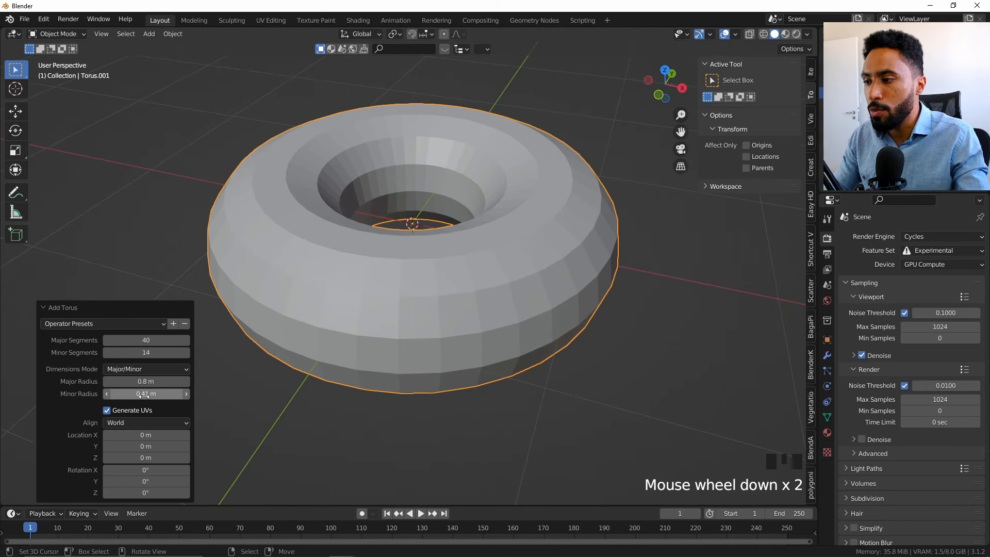
left_click_drag(143, 394, 163, 395, "shift")
middle_click_drag(419, 344, 497, 302)
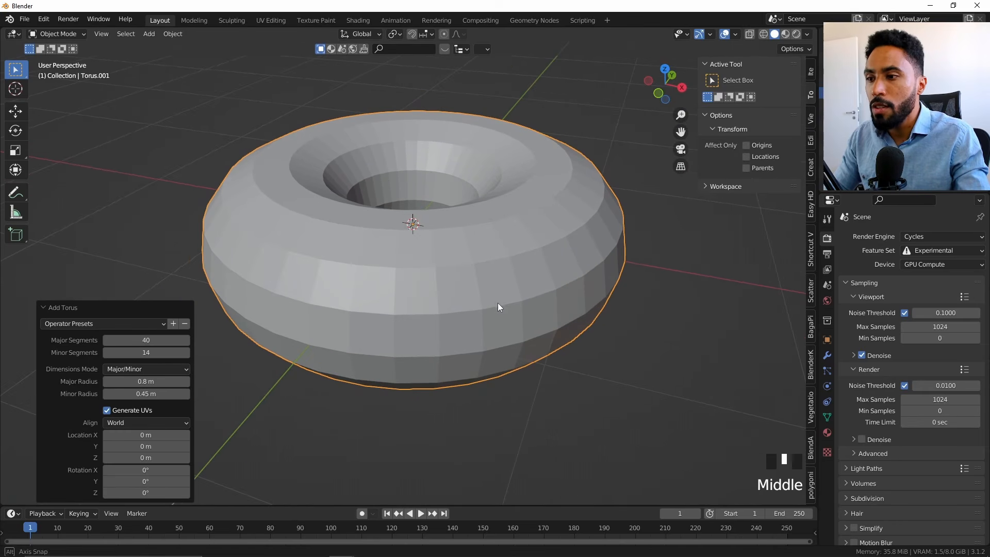
- Place the 3D cursor in the empty space beside the torus and reselect the torus
left_click(685, 337)
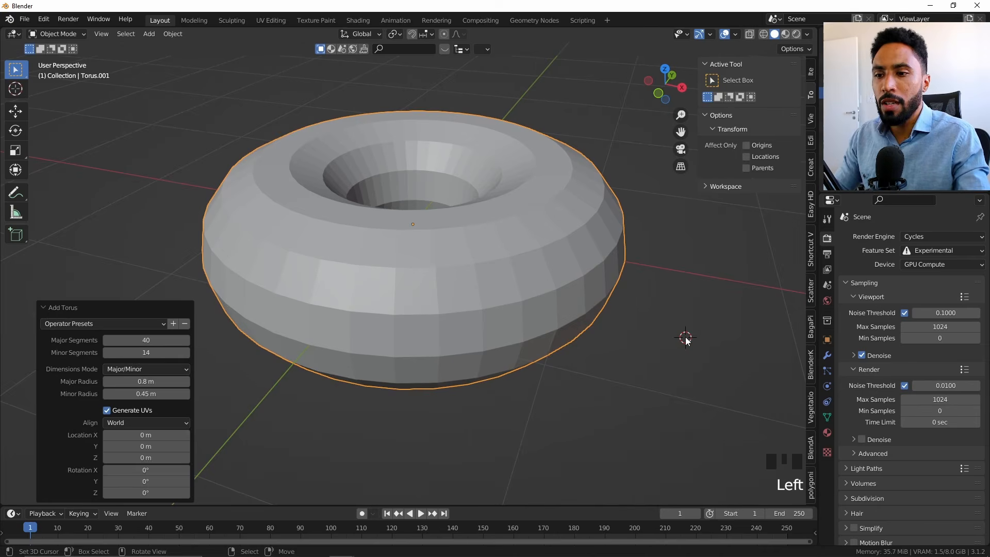
right_click(686, 341)
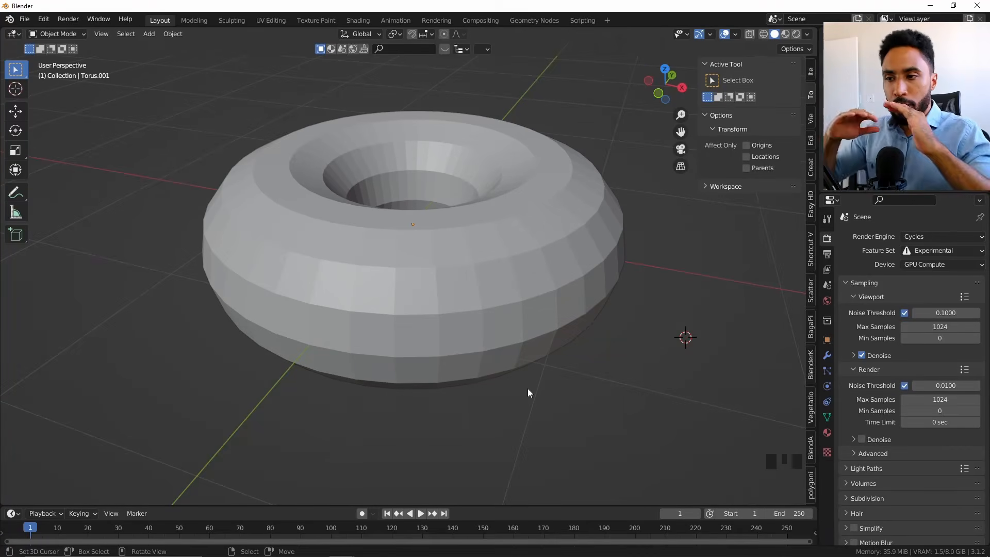
right_click(500, 264)
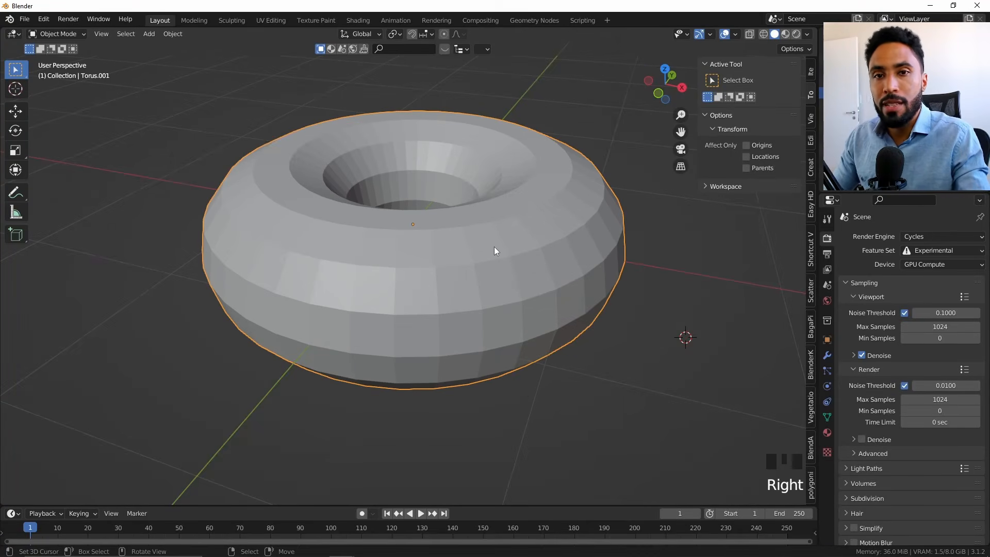
middle_click_drag(485, 344, 485, 321)
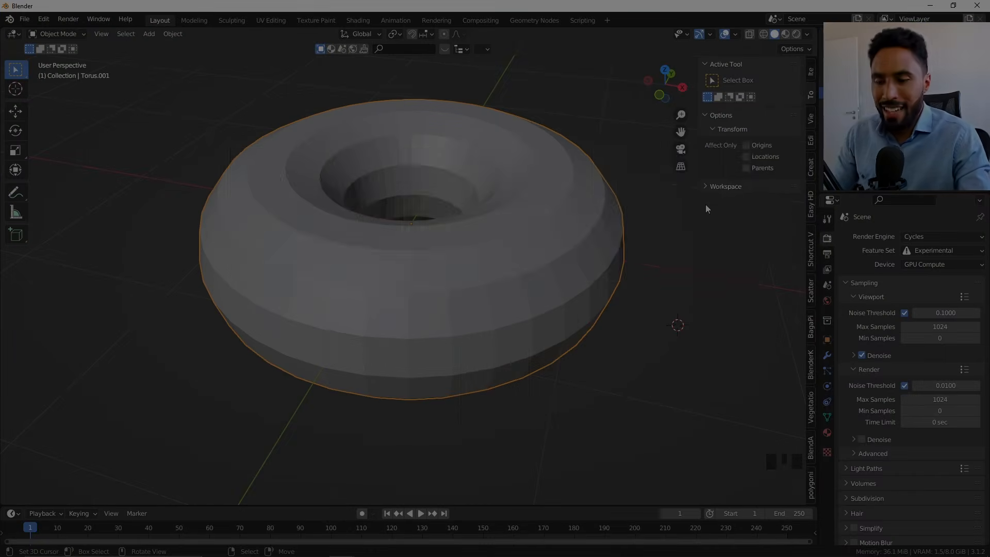
- Show the torus's transform properties, including its location, rotation, scale and dimensions
key("n")
key("n")
key("n")
key("n")
key("n")
key("n")
key("n")
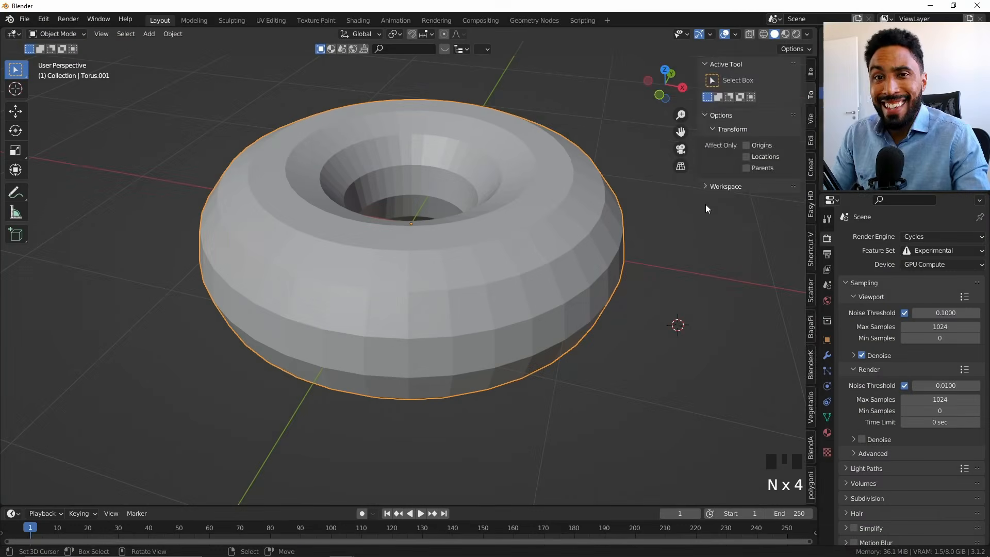
left_click(811, 74)
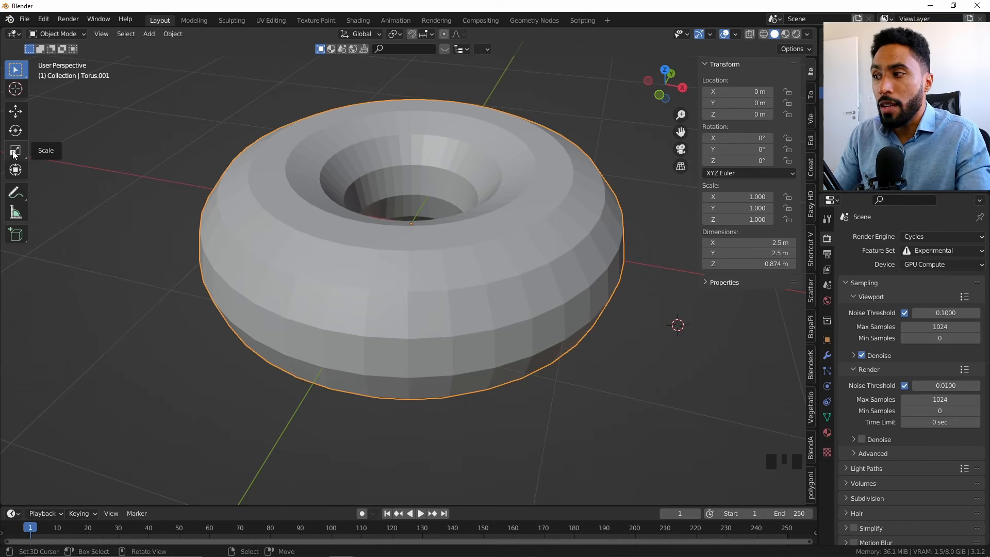
- Draw a freehand annotation arrow in the viewport pointing toward the torus's scale and dimension values
scroll(554, 195, "down", 1)
middle_click_drag(552, 199, 550, 219, "shift")
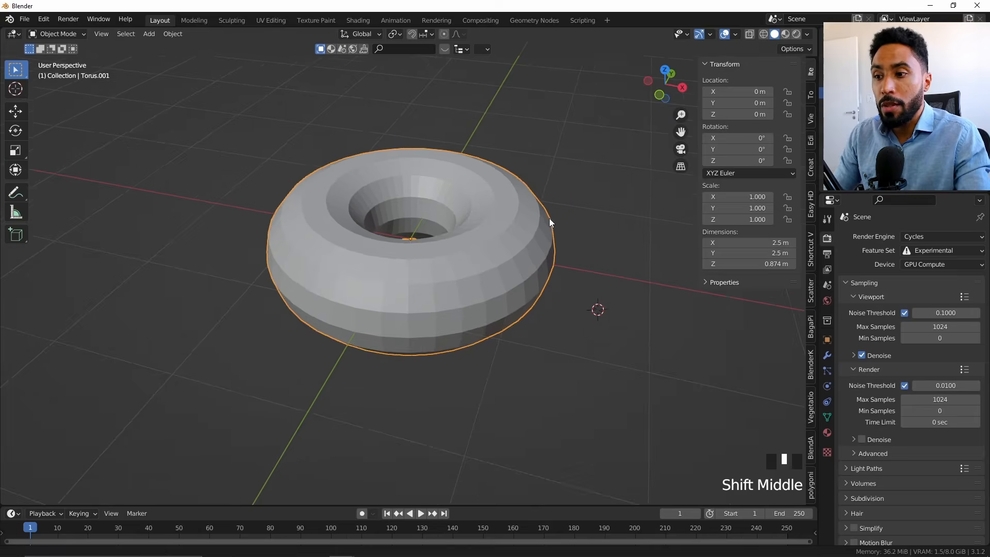
scroll(565, 192, "down", 2)
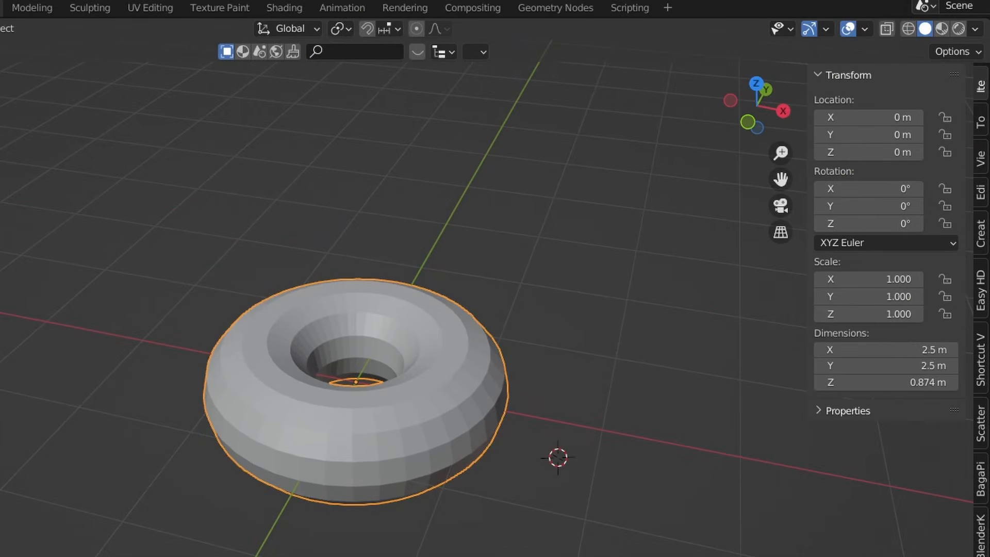
left_click(0, 304)
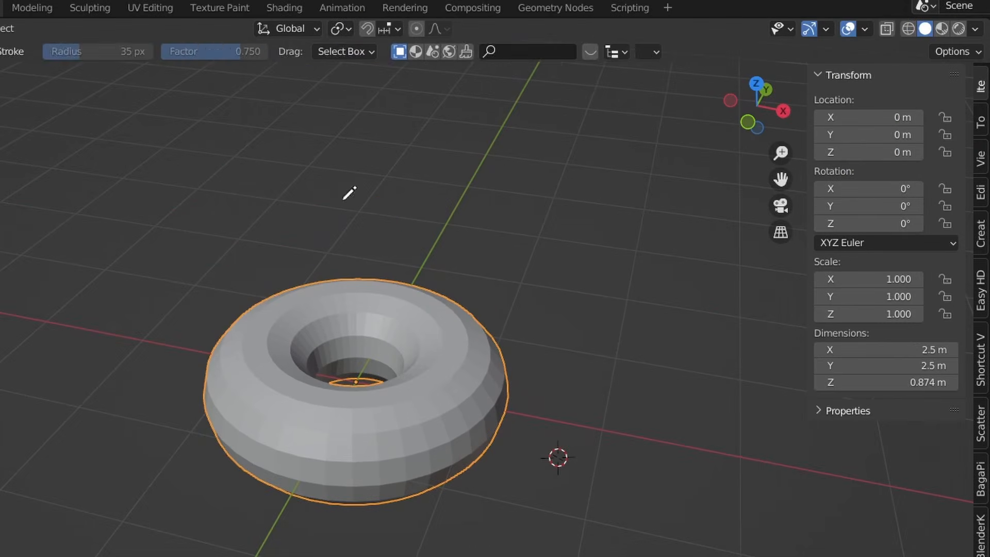
left_click_drag(569, 213, 706, 278)
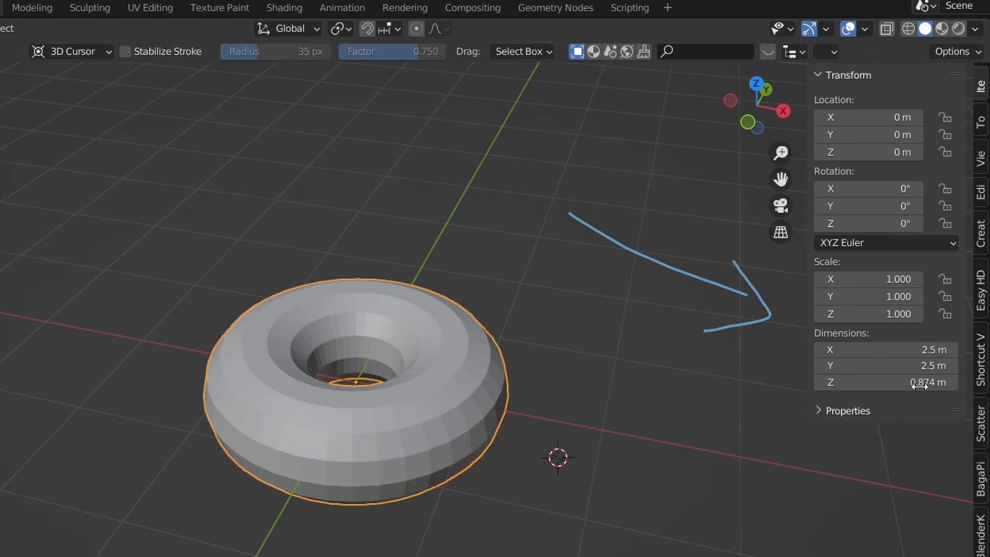
- Scale the torus down uniformly to about 0.046, roughly 0.114 m across, and remove the annotation arrow
key("s")
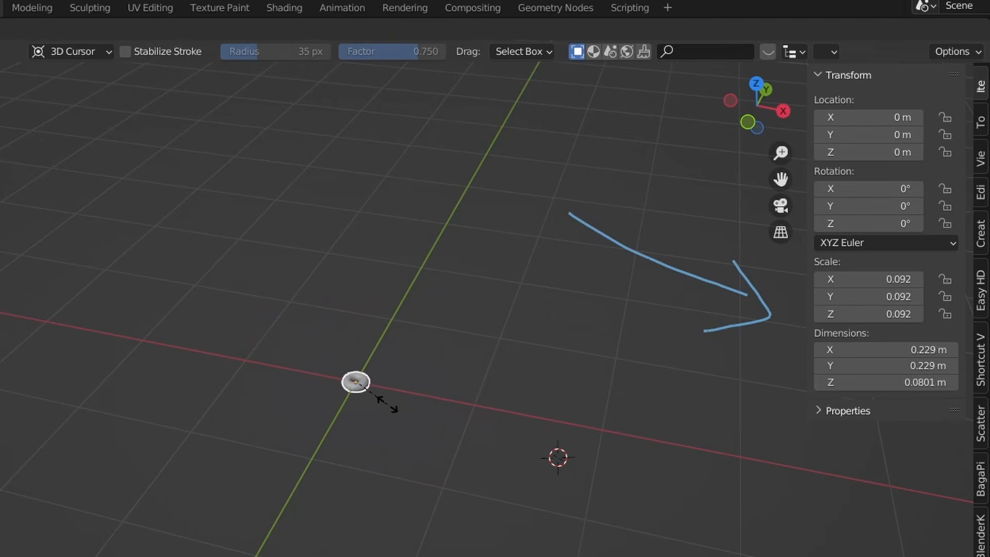
left_click(363, 392)
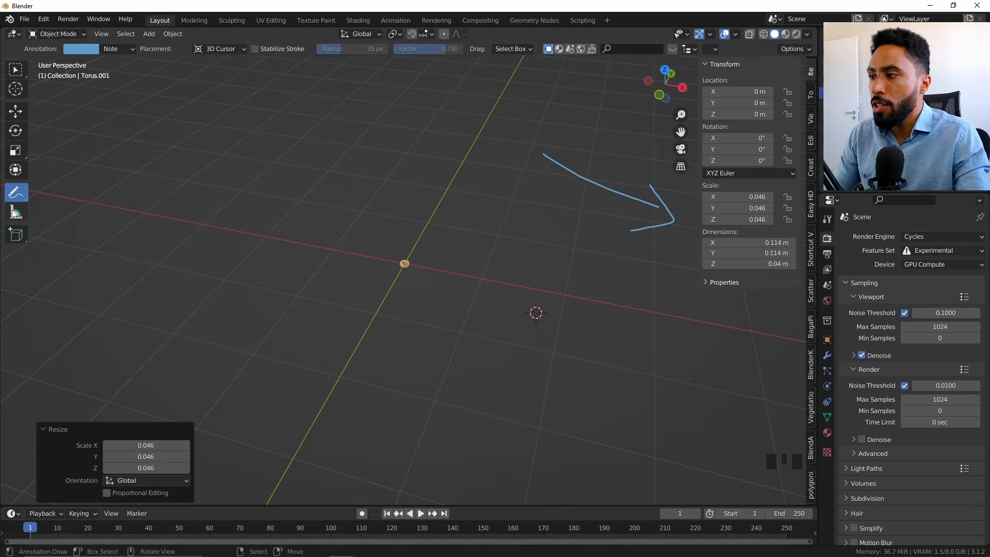
left_click(13, 201)
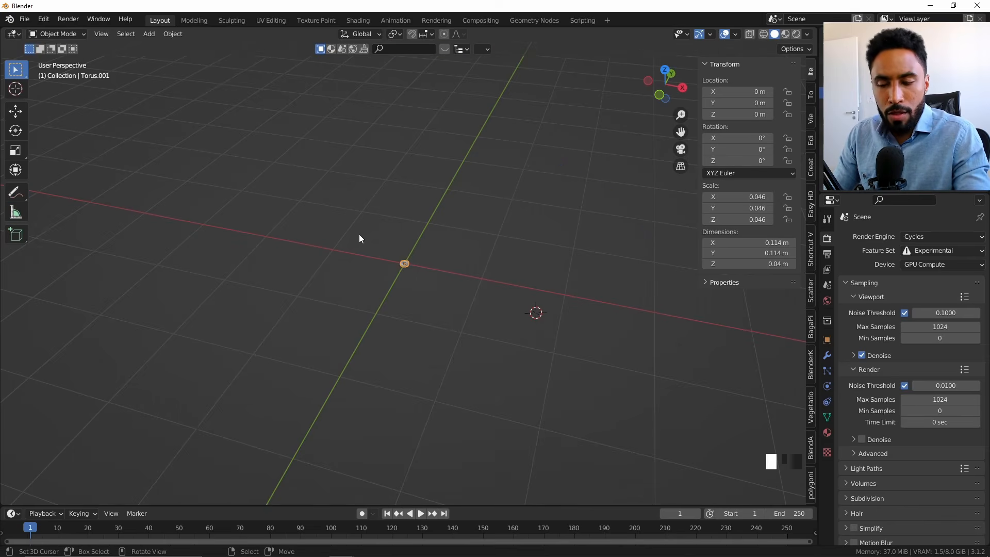
key("KP_Decimal")
scroll(465, 329, "down", 3)
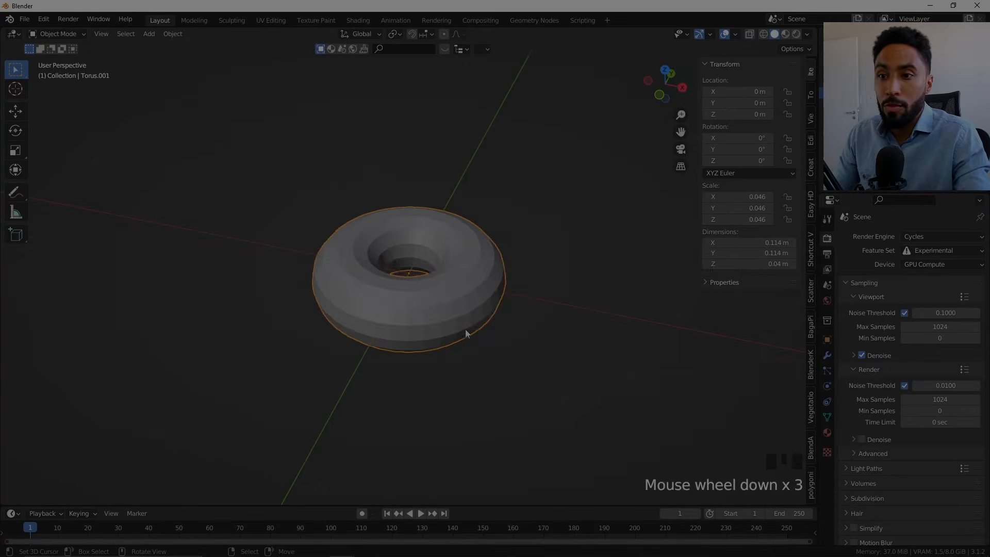
middle_click_drag(465, 329, 467, 306)
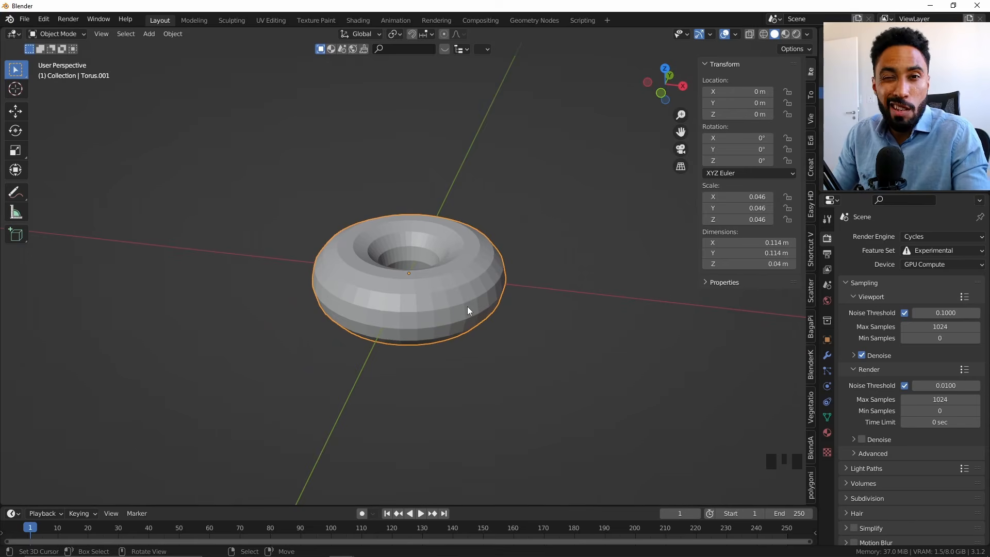
- Set the torus's X and Y dimensions to 0.1 m and its Z dimension to 0.05 m
left_click_drag(755, 242, 756, 243)
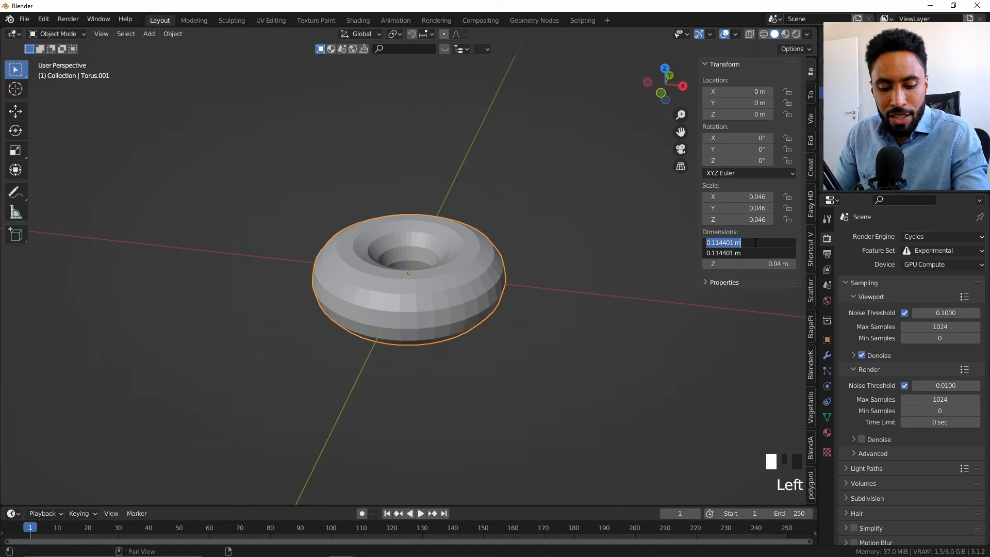
key("Return")
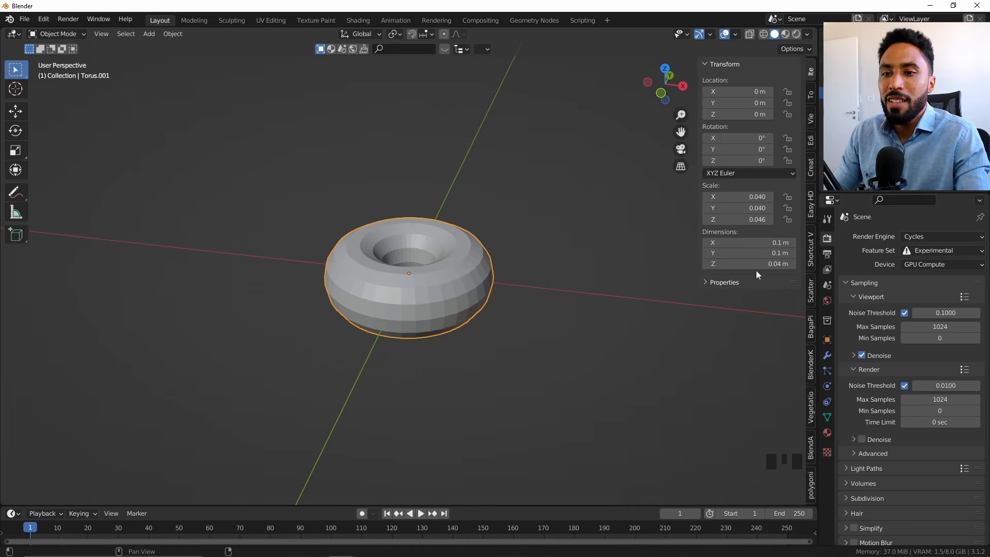
left_click(756, 264)
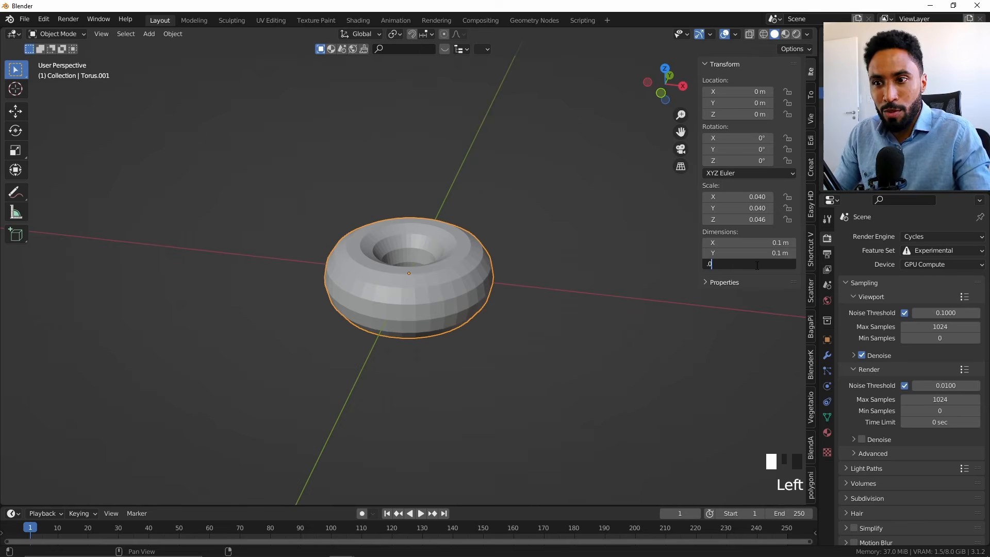
type(".05")
key("Return")
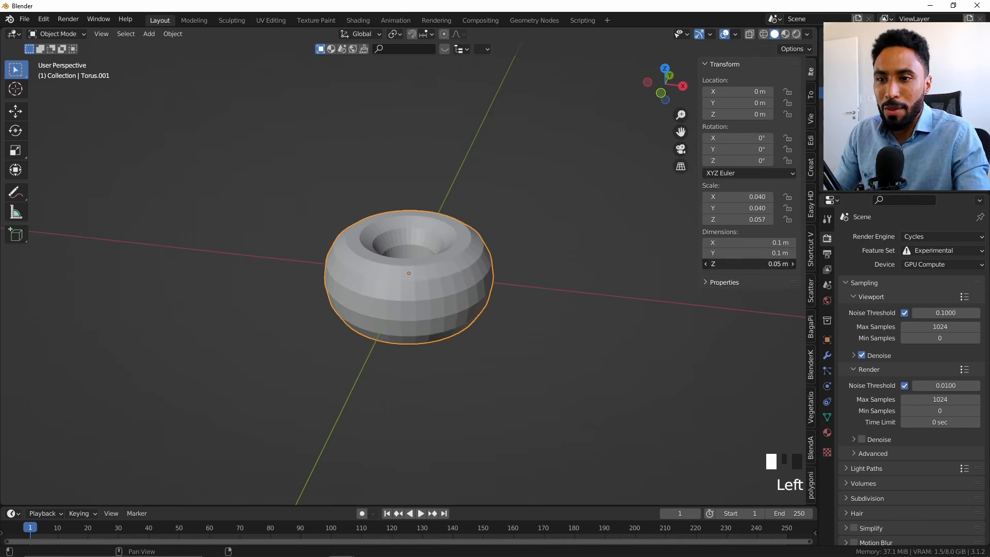
- Try a Z dimension of 0.03 m on the torus, and set it to 0.04 m instead
type(".03")
key("Return")
scroll(756, 265, "up", 2)
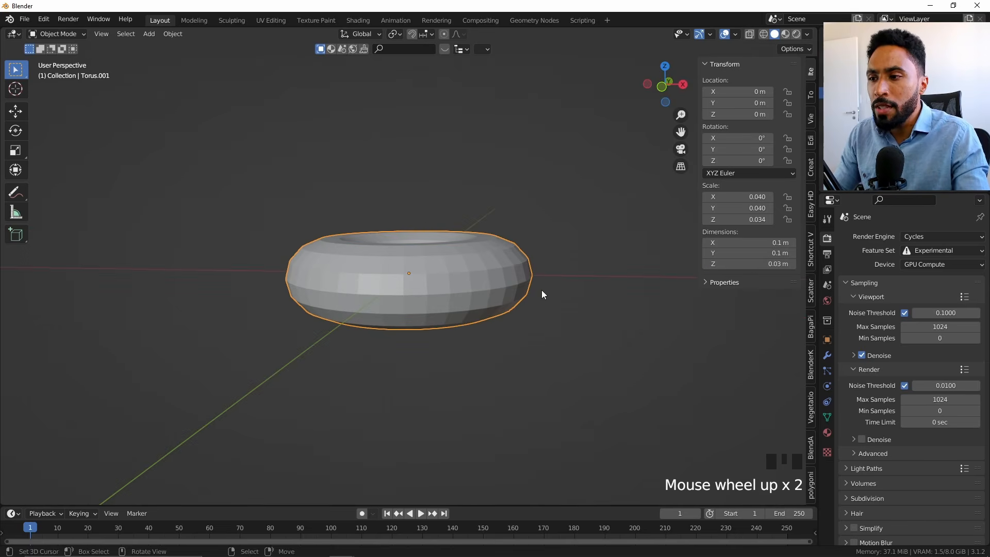
left_click(749, 266)
type(".04")
key("Return")
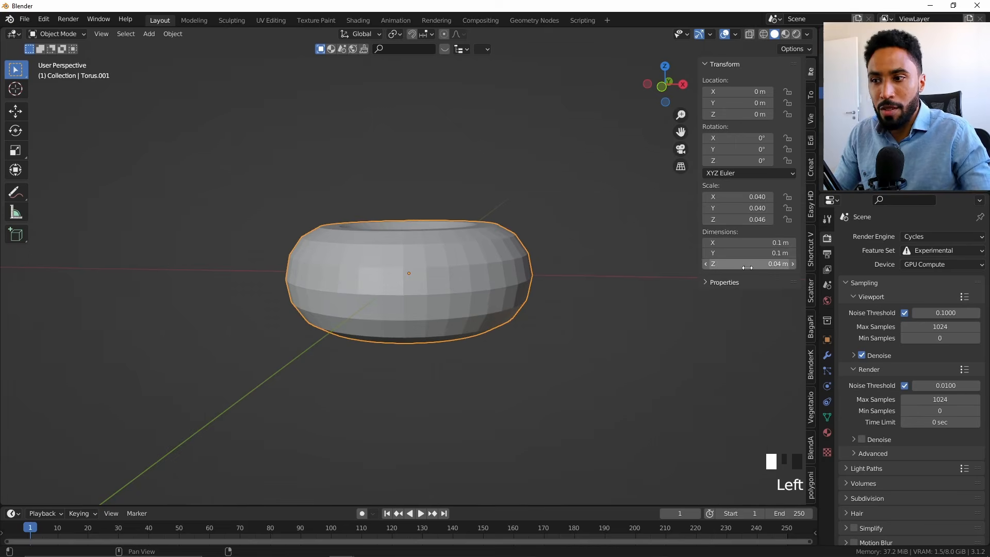
- Flatten the torus by scaling it along Z by about 0.881, to a height of about 0.0352 m
middle_click_drag(479, 264, 562, 194)
scroll(558, 209, "down", 2)
key("s")
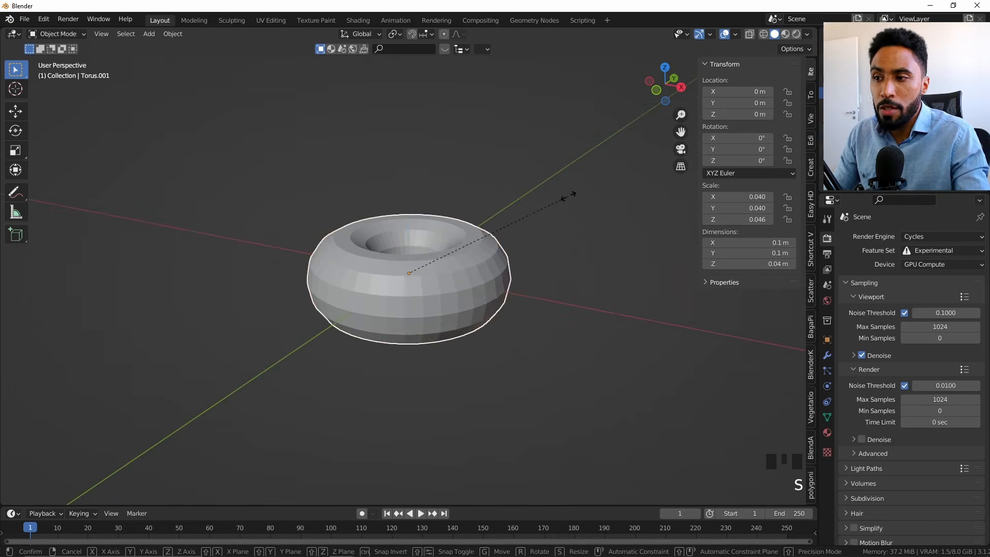
key("z")
left_click(546, 212)
middle_click_drag(533, 250, 477, 275)
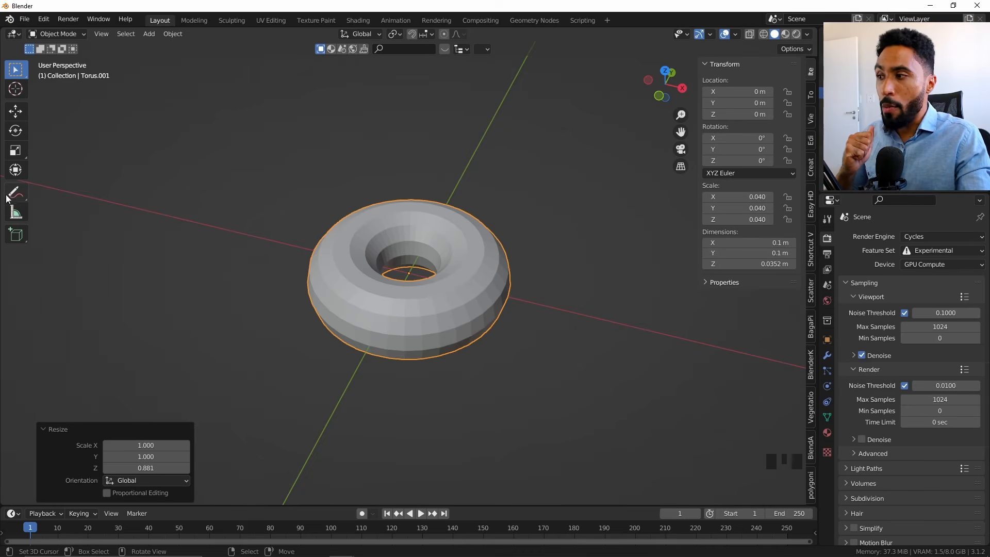
- Annotate the viewport with a freehand arrow pointing at the torus's scale values
left_click(11, 196)
right_click(16, 195)
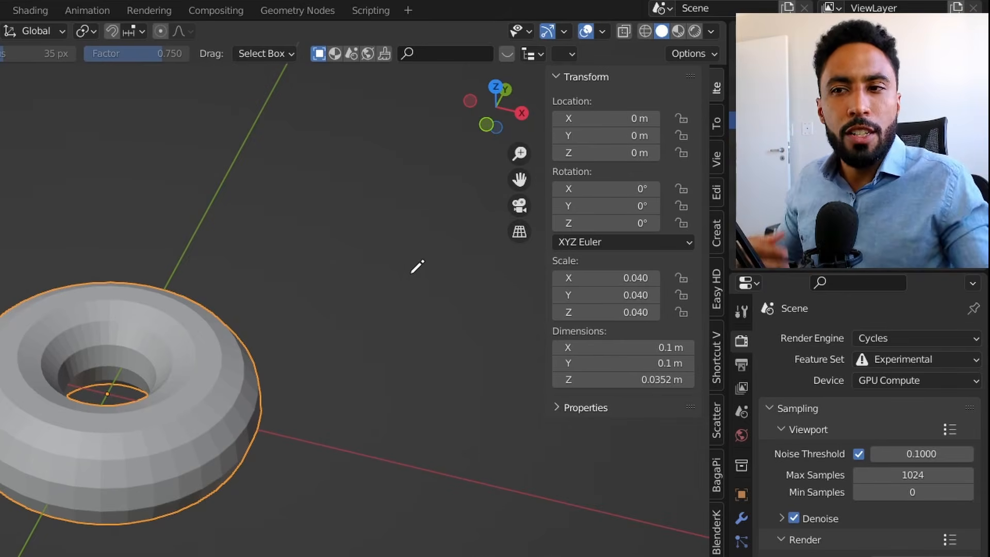
left_click_drag(384, 274, 492, 293)
left_click_drag(501, 278, 508, 324)
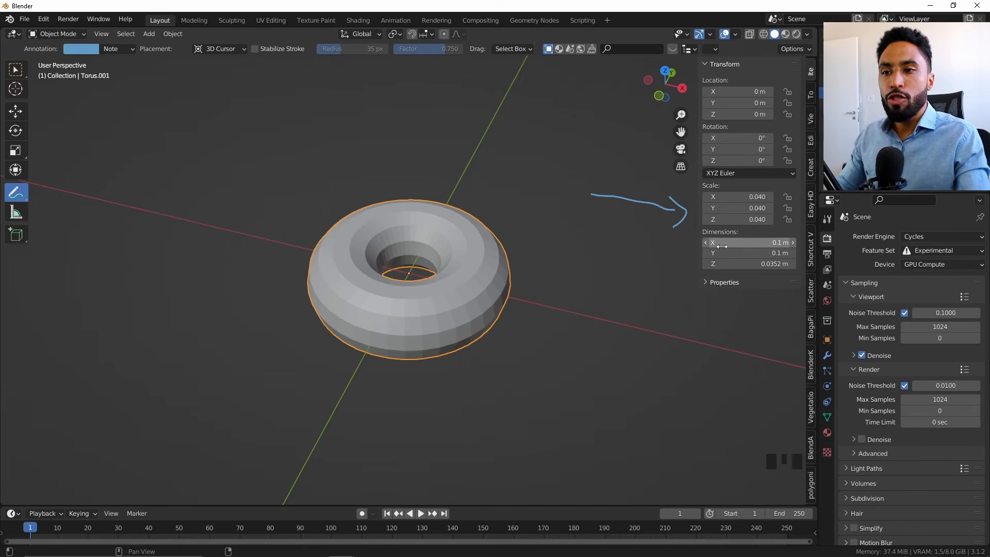
- Try a scale of 1 on all three axes of the torus, and undo the change
left_click(744, 199)
left_click(741, 208)
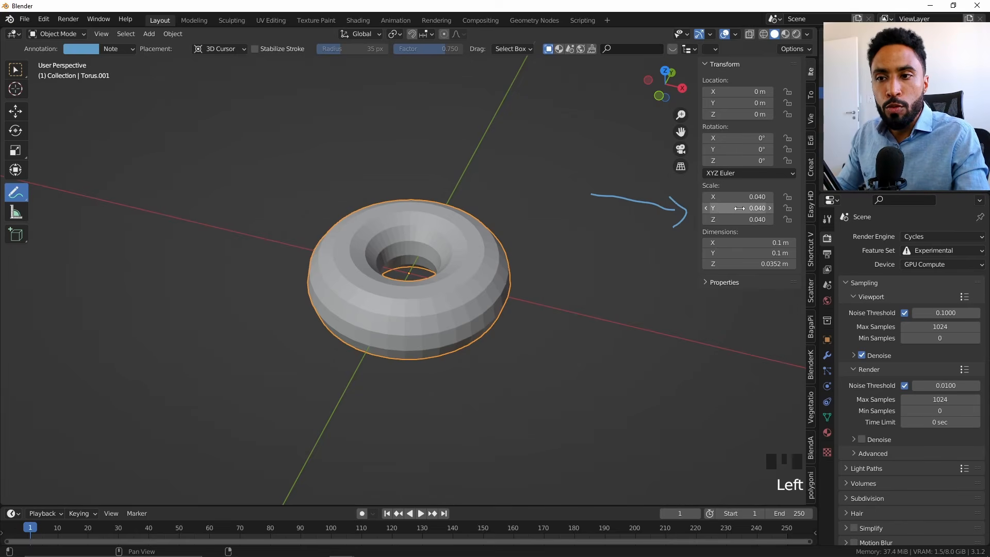
left_click_drag(746, 200, 746, 221)
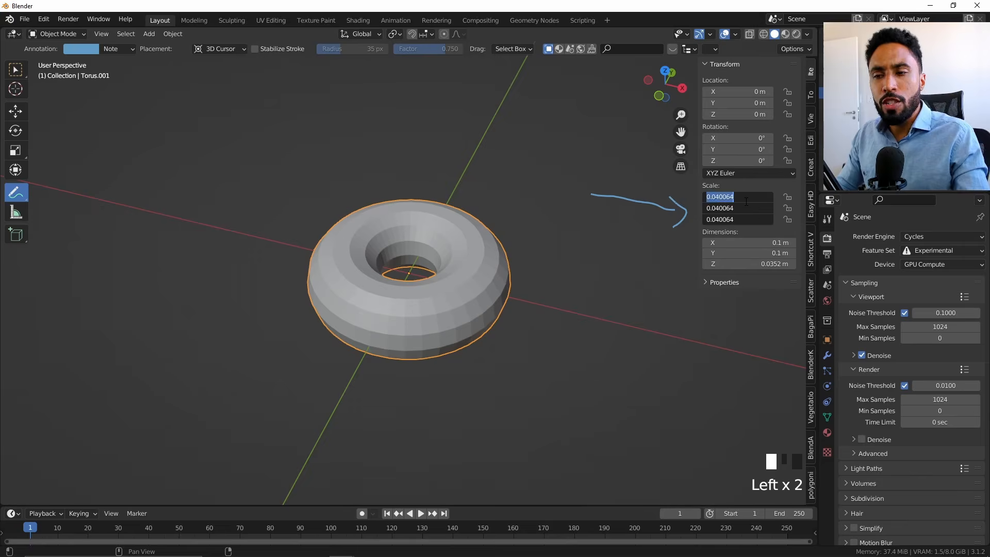
type("1")
key("Return")
scroll(447, 345, "down", 12)
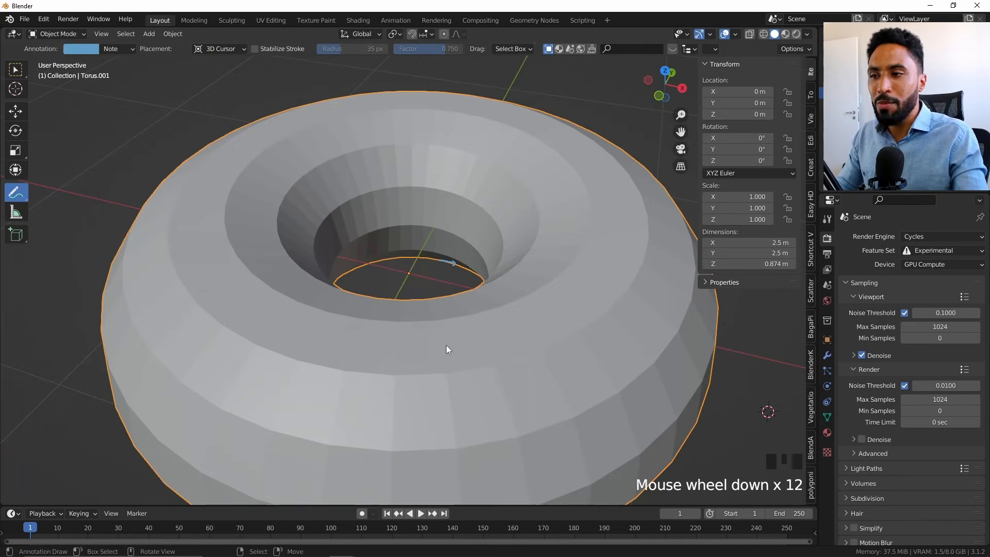
key("ctrl+z")
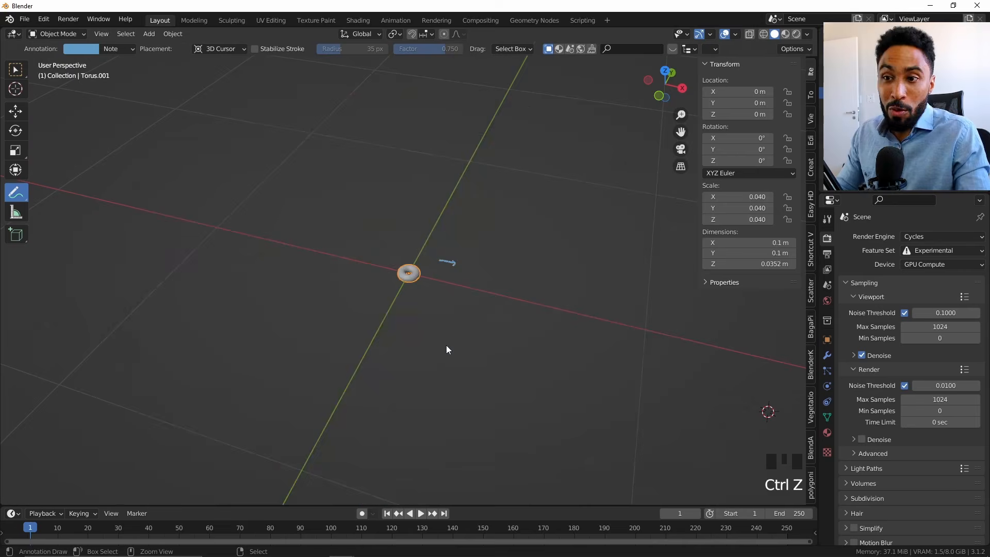
scroll(447, 345, "up", 12)
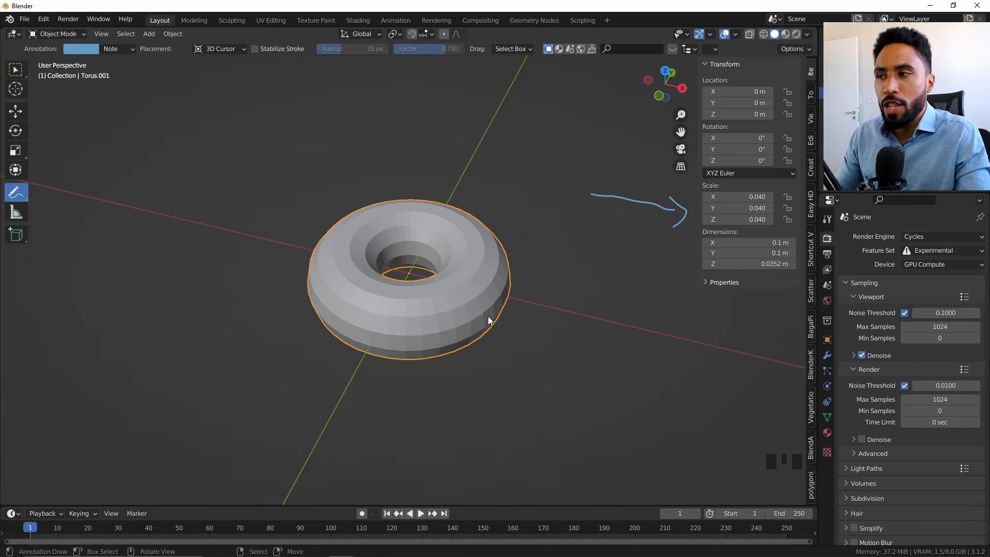
- Apply the scale transform to the torus
left_click(171, 34)
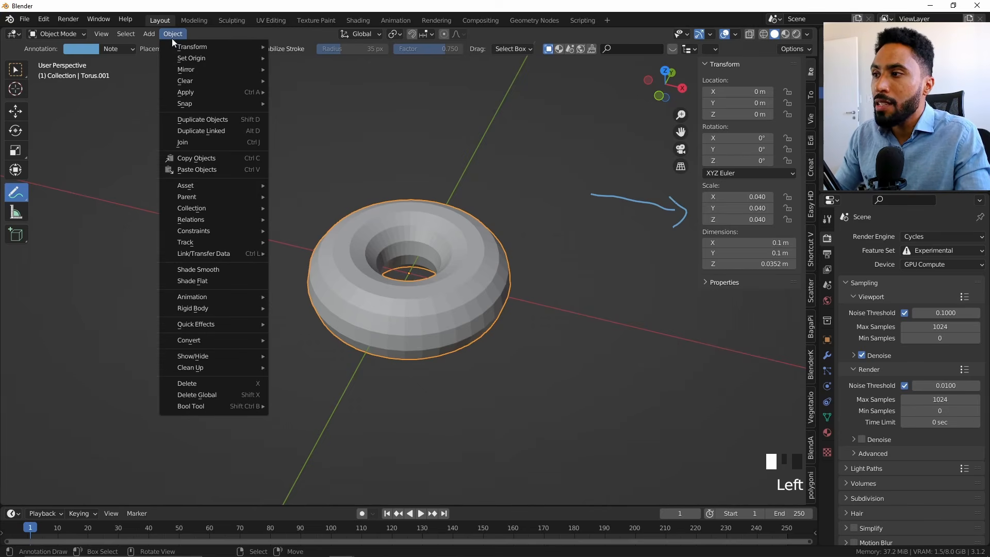
mouse_move(188, 94)
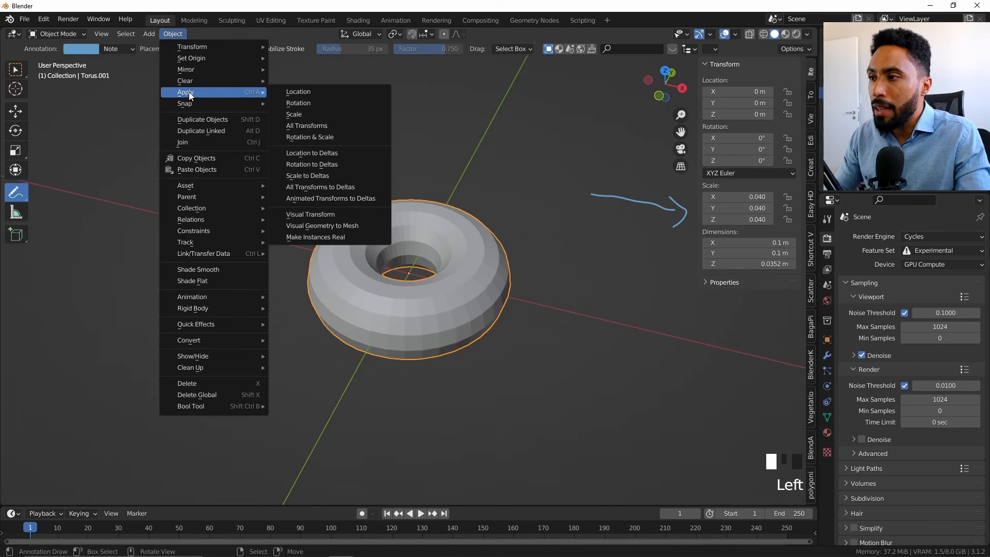
left_click(311, 115)
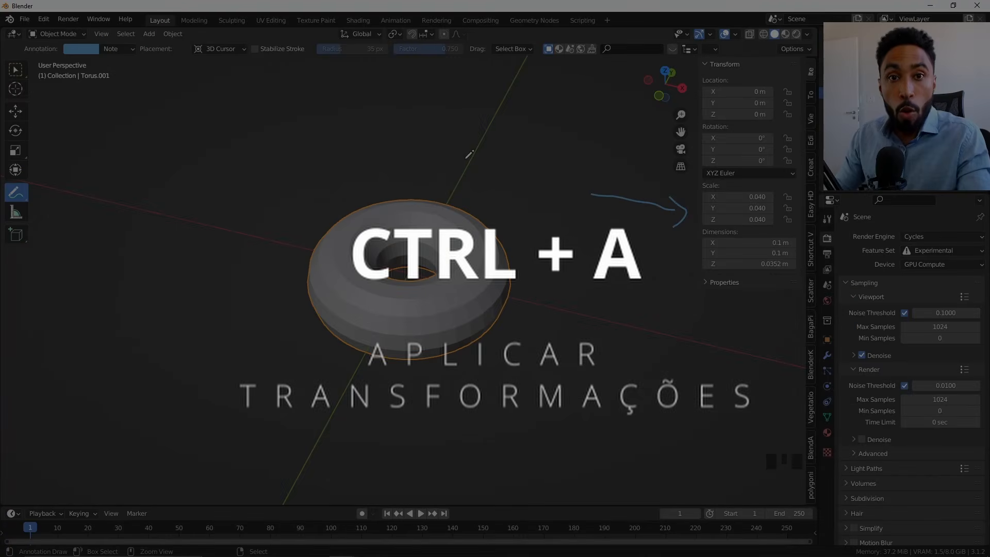
key("ctrl+a")
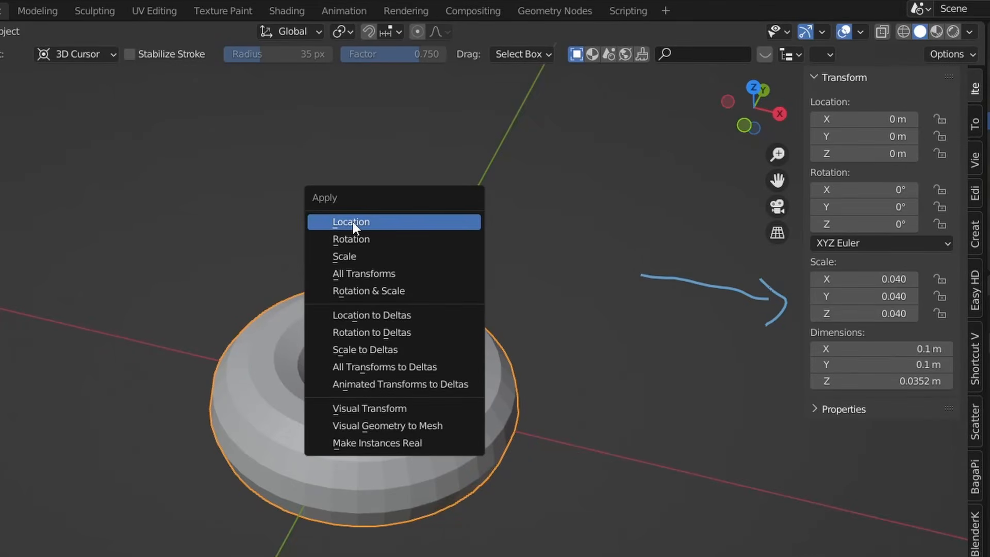
left_click(359, 257)
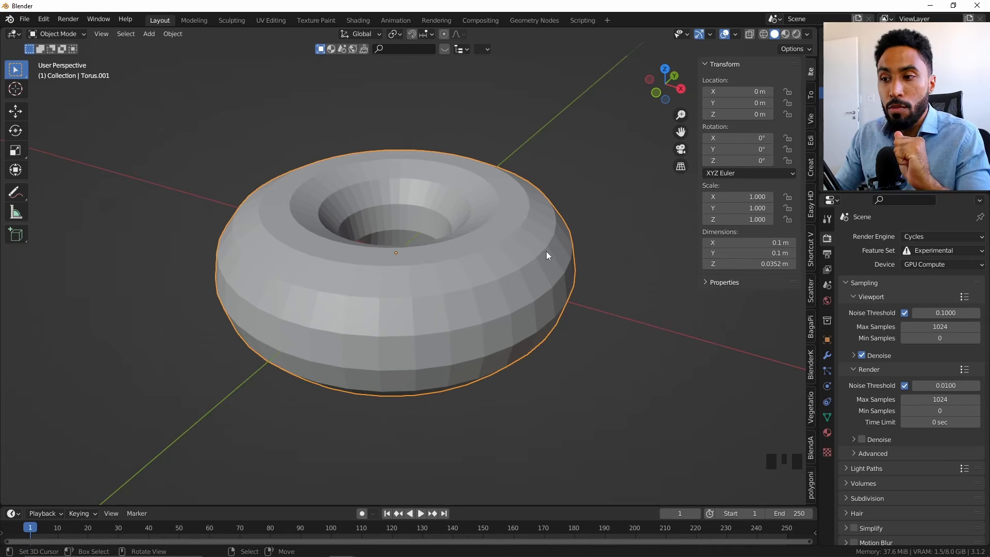
- Examine the torus's flat faces in Edit Mode by selecting single vertices and faces, and return to Object Mode
scroll(546, 252, "up", 2)
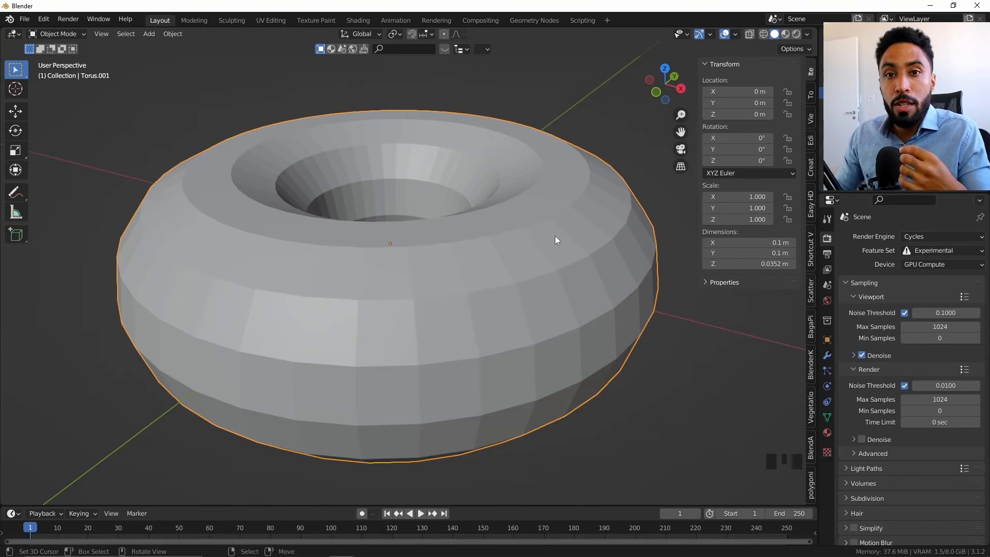
key("Tab")
right_click(518, 223)
right_click(518, 222)
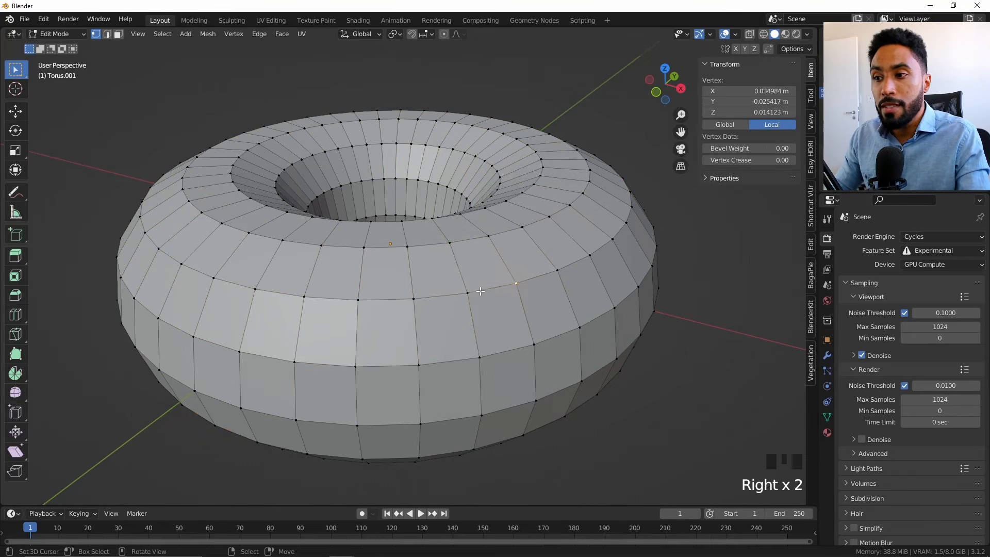
key("2")
right_click(503, 283)
key("ctrl+z")
key("ctrl+z")
key("ctrl+z")
right_click(480, 263)
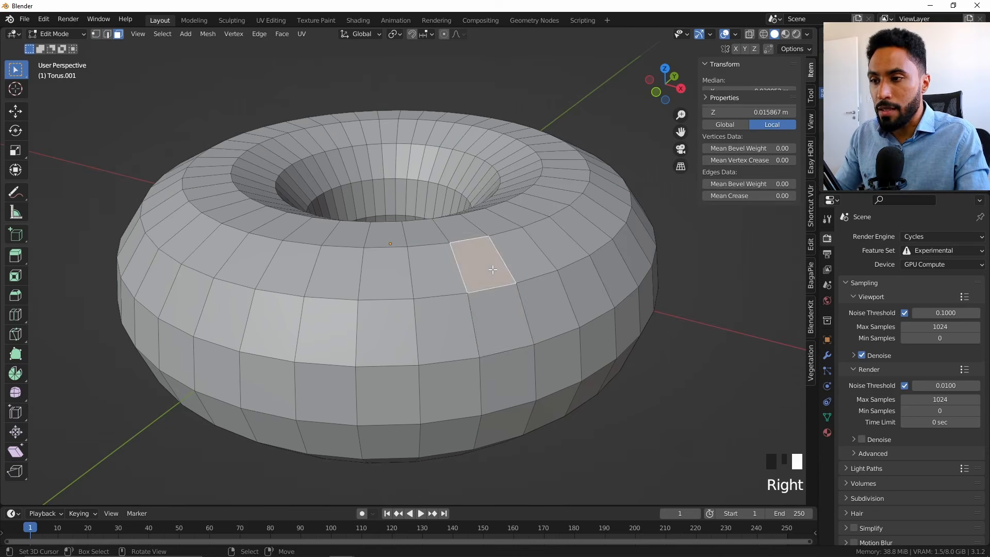
right_click(532, 310)
right_click(533, 310)
right_click(533, 310)
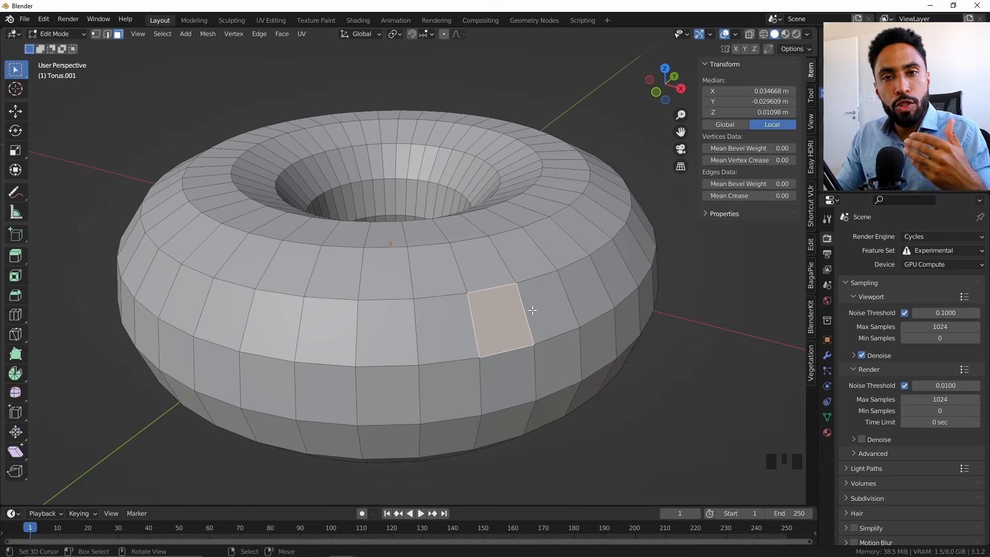
key("Tab")
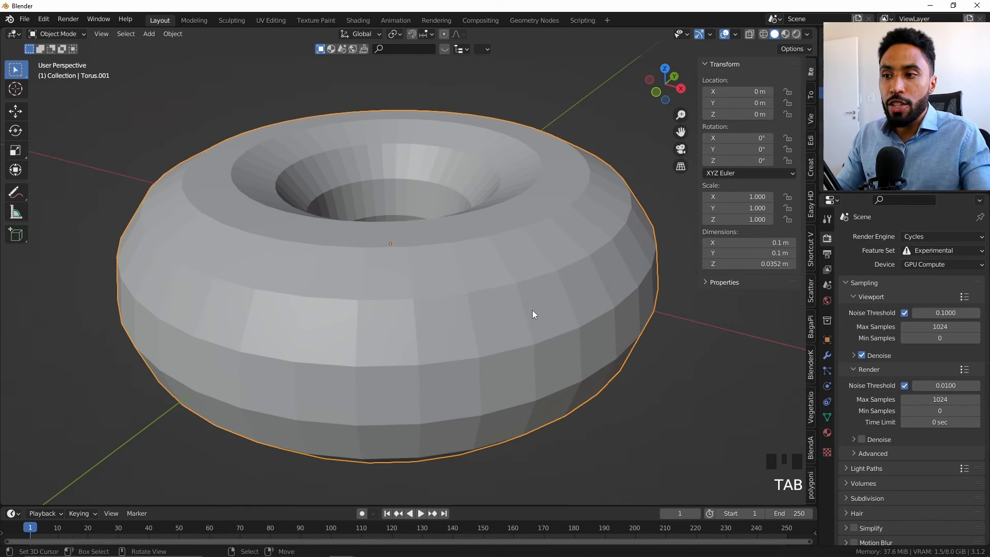
- Apply Shade Smooth to the torus and check its surface from above
middle_click_drag(537, 330, 538, 319)
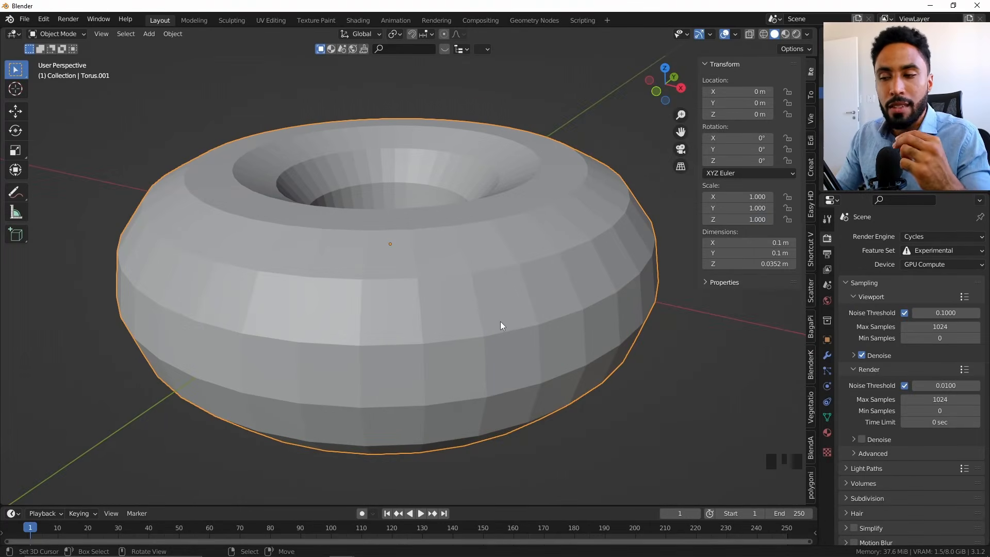
key("w")
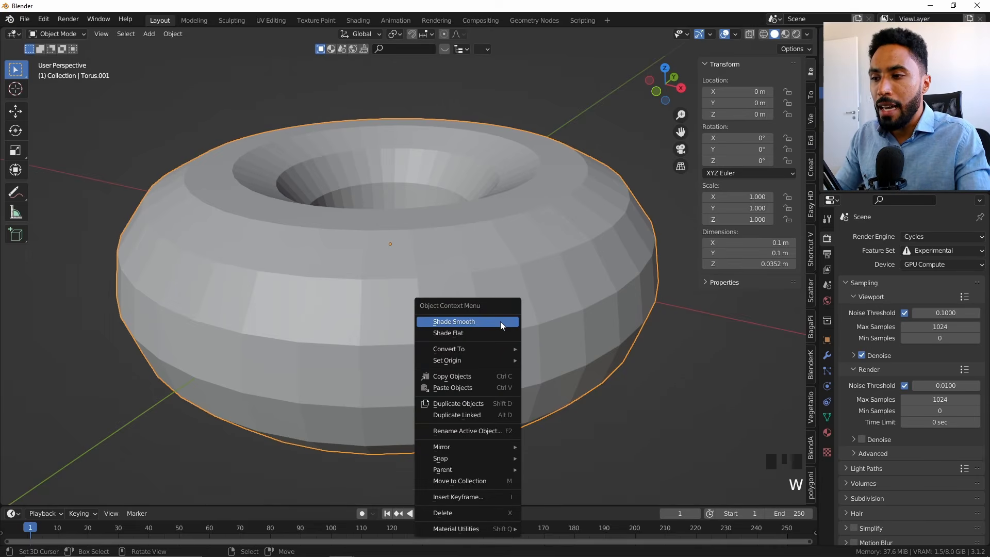
left_click(445, 326)
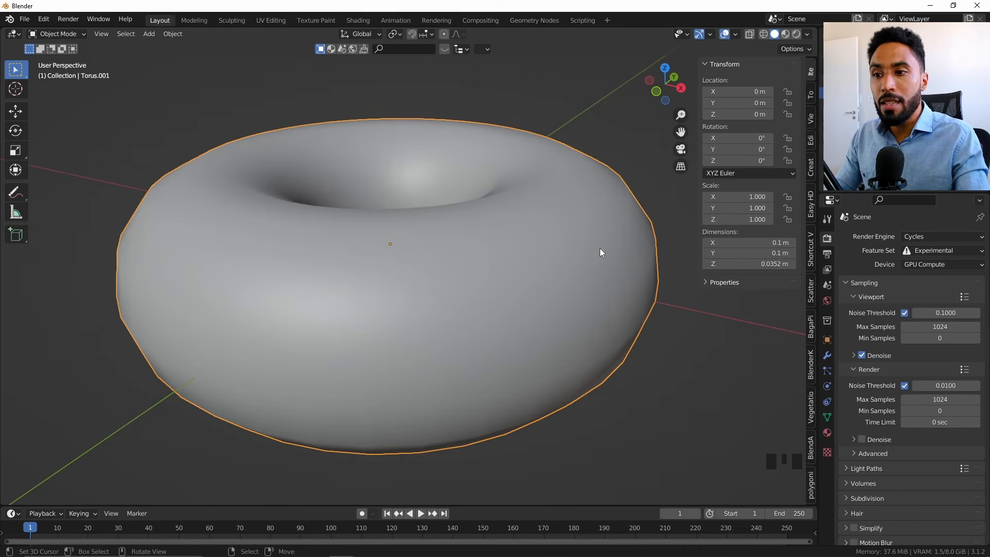
middle_click_drag(609, 260, 566, 278)
scroll(566, 279, "down", 2)
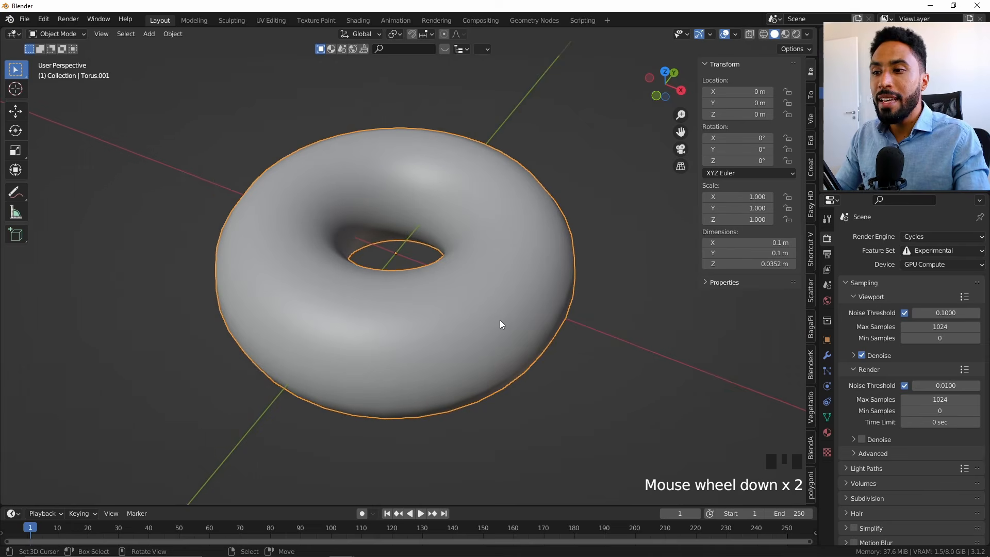
scroll(500, 324, "down", 1)
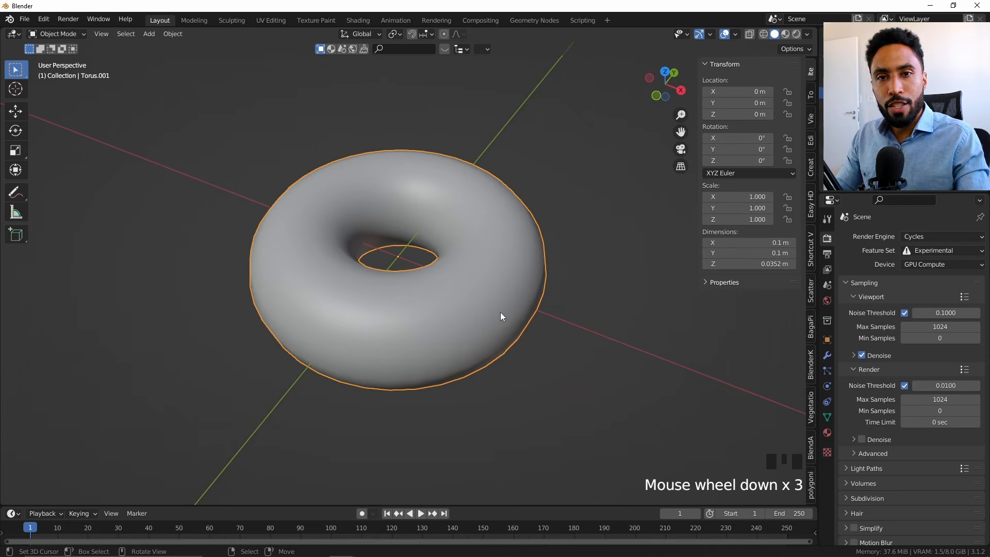
- Switch the torus to Shade Flat for comparison, and set it back to Shade Smooth
right_click(605, 267)
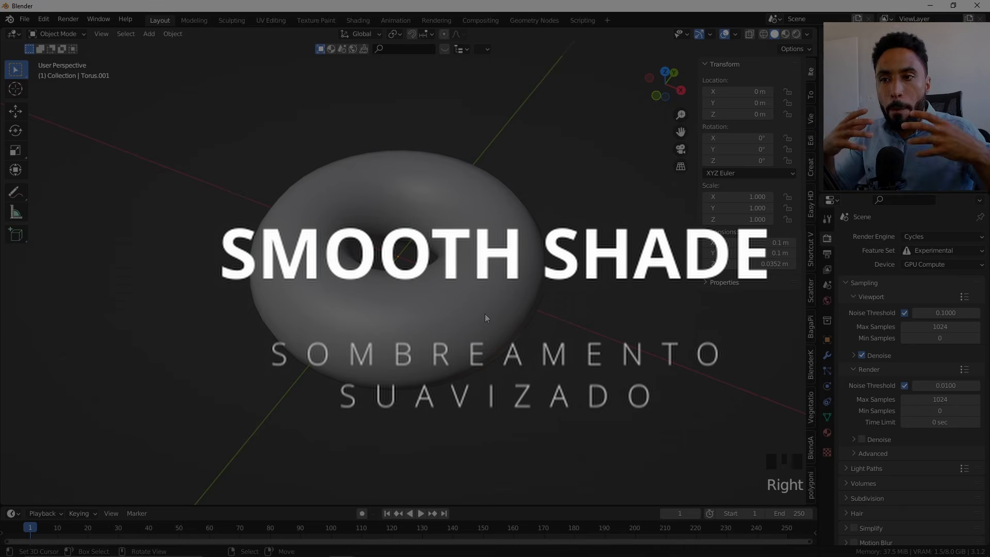
right_click(485, 314)
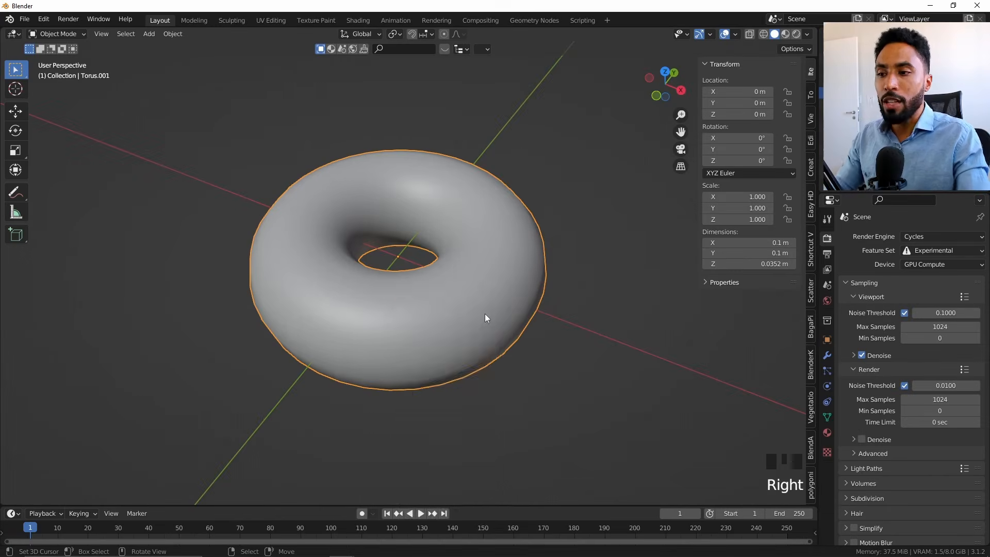
key("w")
left_click(453, 325)
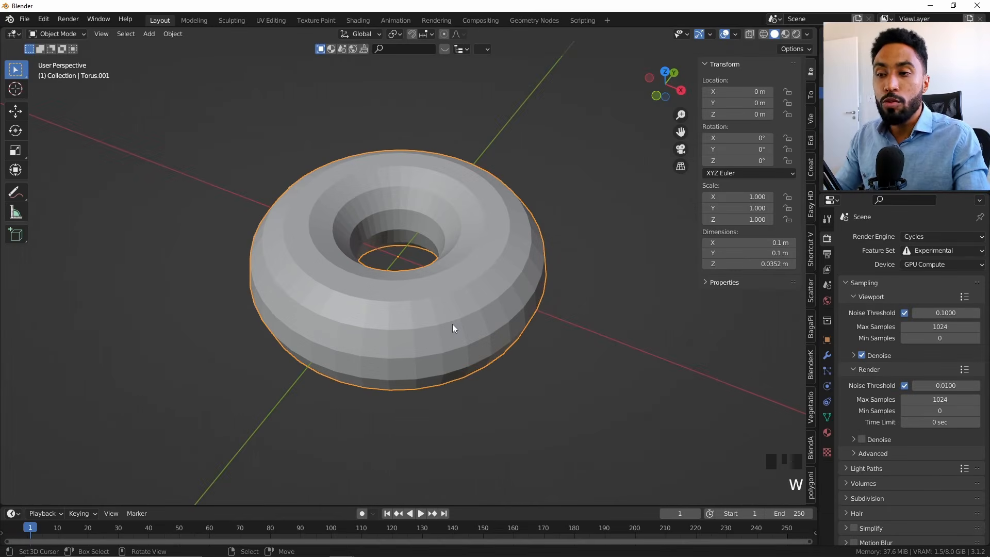
key("w")
left_click(447, 313)
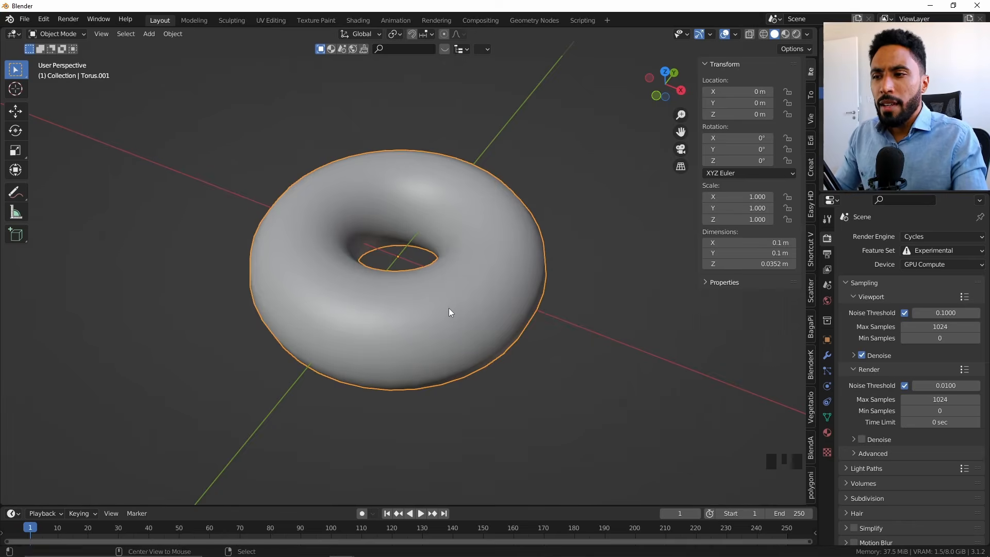
- Trace the torus's angular outer silhouette with annotation strokes, and undo them
scroll(173, 445, "up", 2)
middle_click_drag(485, 321, 482, 300)
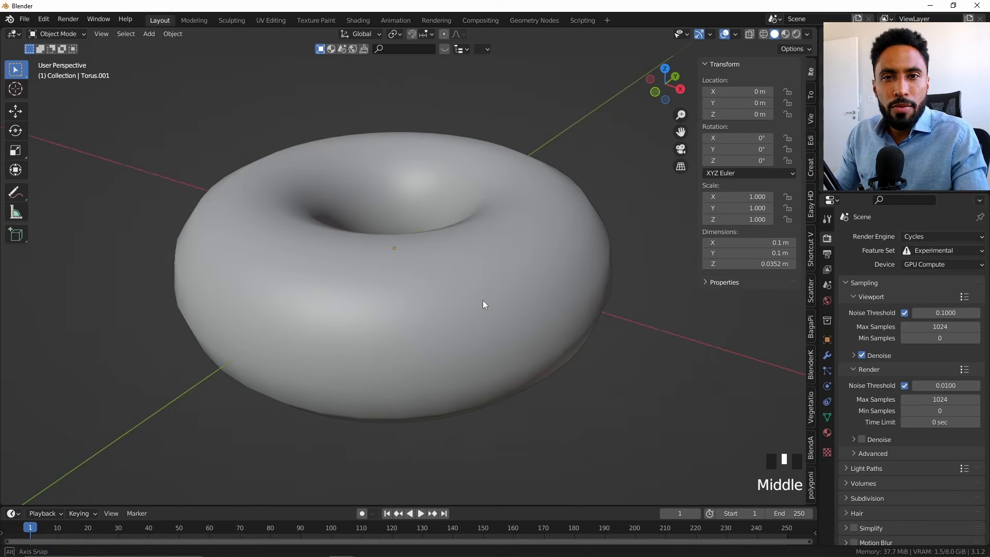
middle_click_drag(580, 248, 551, 240, "shift")
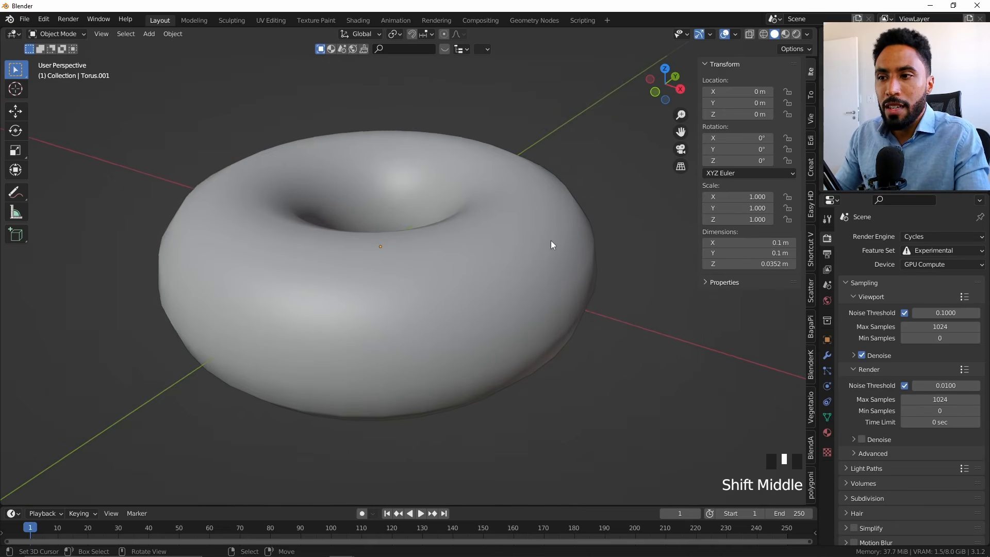
right_click(586, 195)
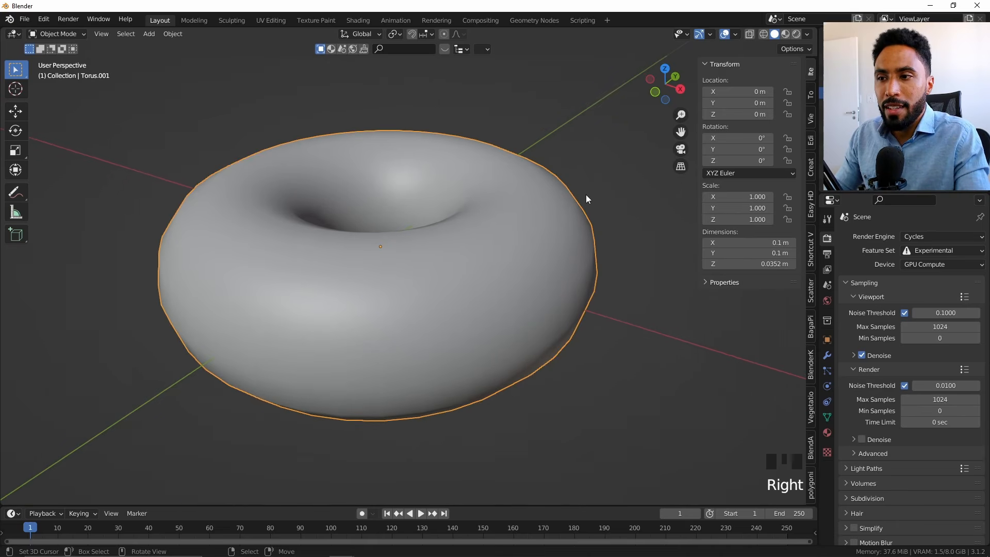
right_click(9, 197)
left_click_drag(14, 194, 50, 203)
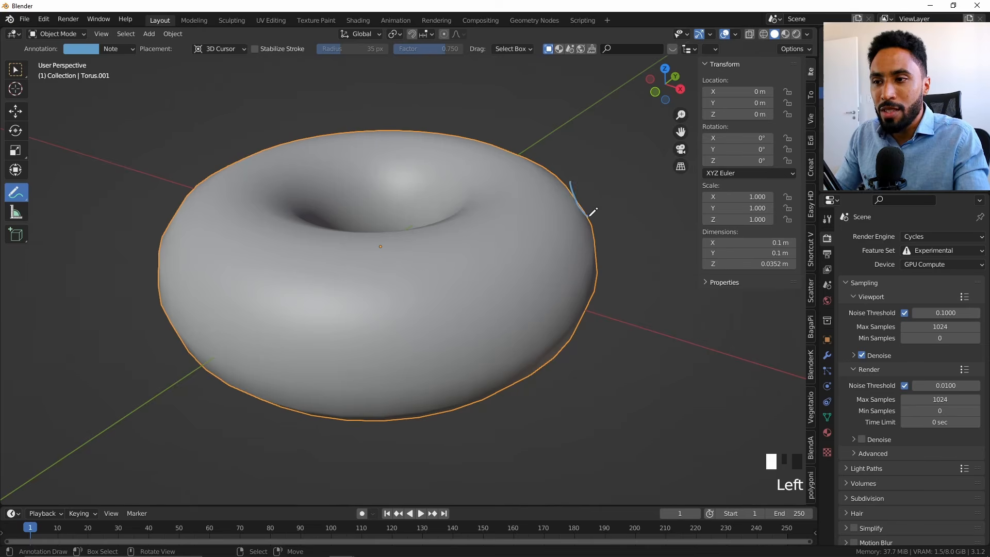
key("ctrl+z")
mouse_move(572, 181)
left_mouse_down()
mouse_move(600, 216)
mouse_move(608, 262)
mouse_move(591, 346)
left_mouse_up()
key("ctrl+z")
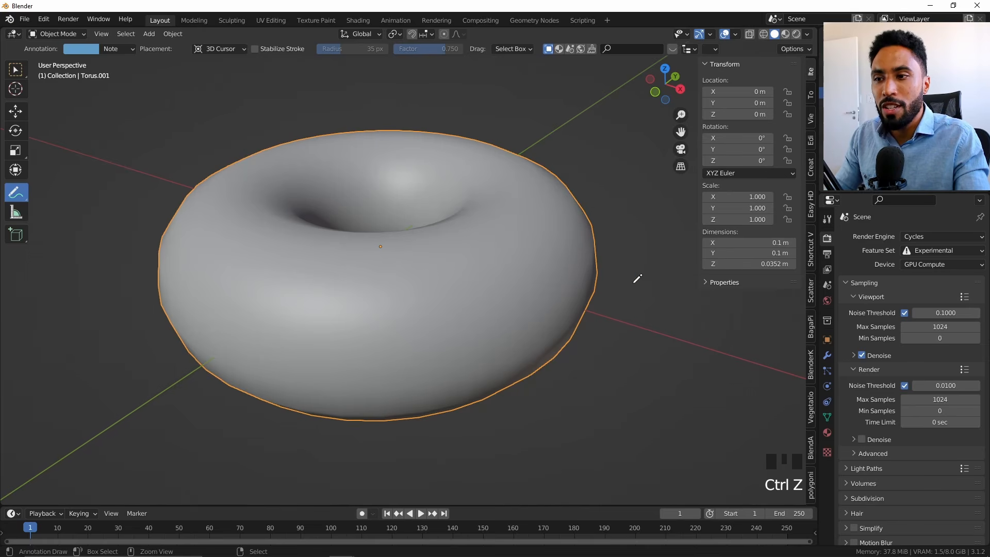
key("ctrl+z")
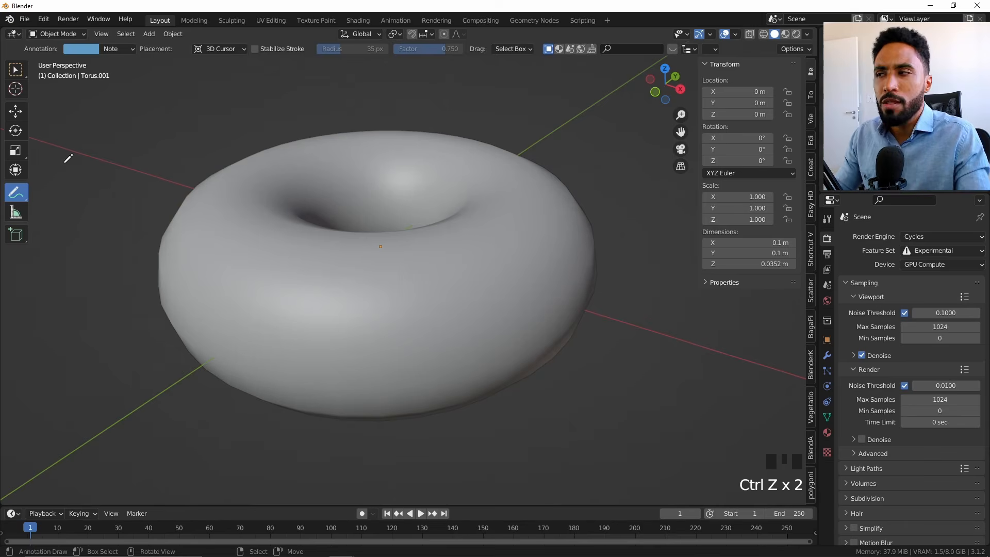
- Switch back to the selection tool, reselect the torus and open its modifier properties
left_click(16, 69)
right_click(534, 258)
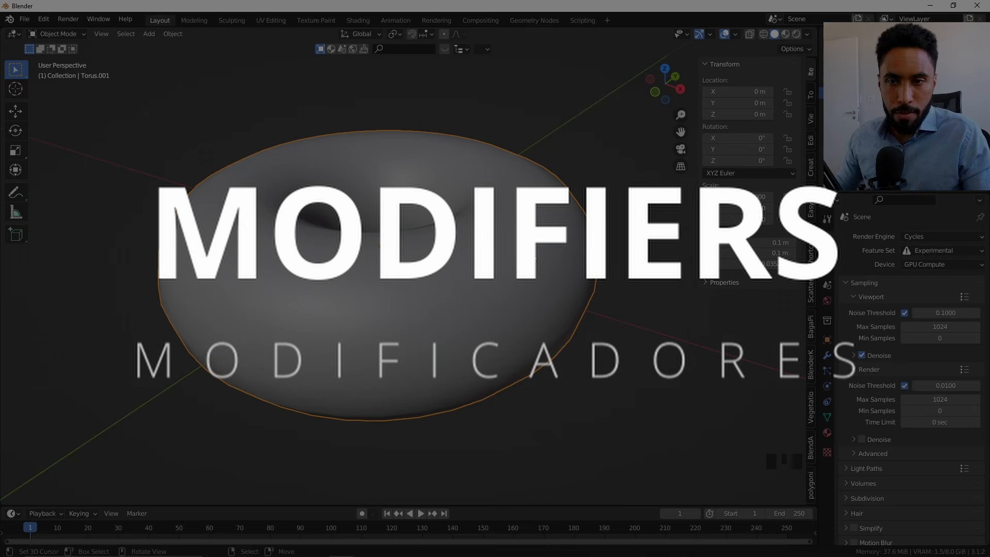
left_click(828, 355)
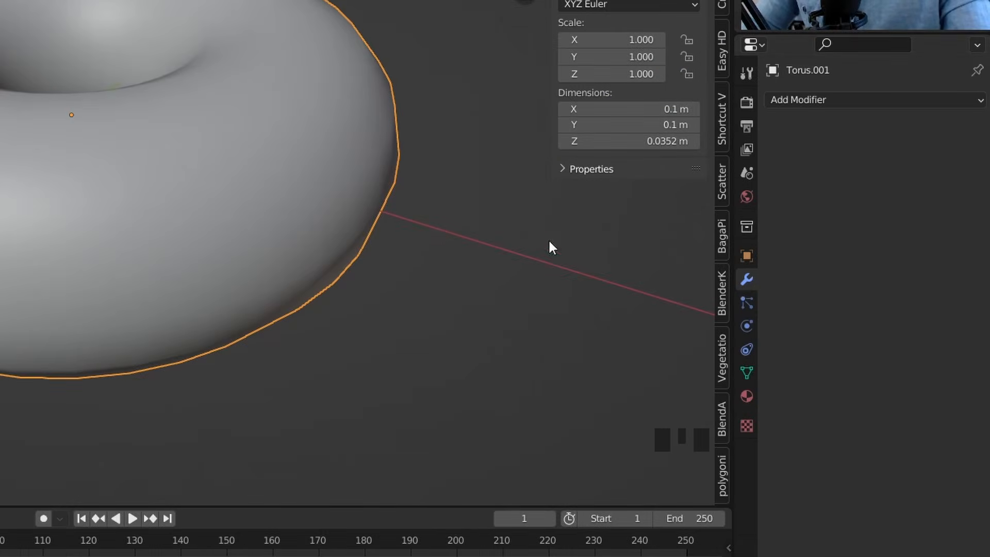
left_click(827, 355)
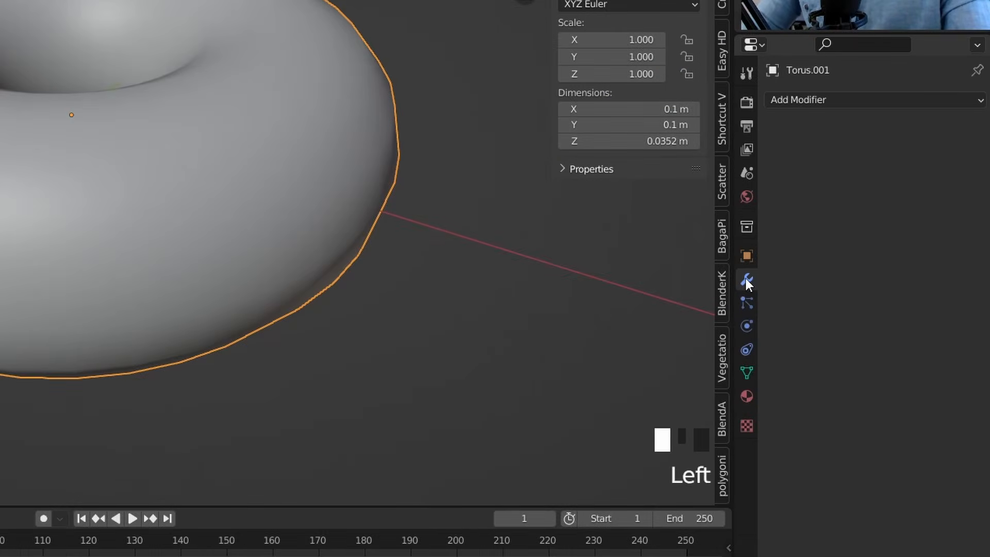
- Add a Subdivision Surface modifier to the torus and compare its smoothed outline with the mesh cage in front view
left_click(819, 98)
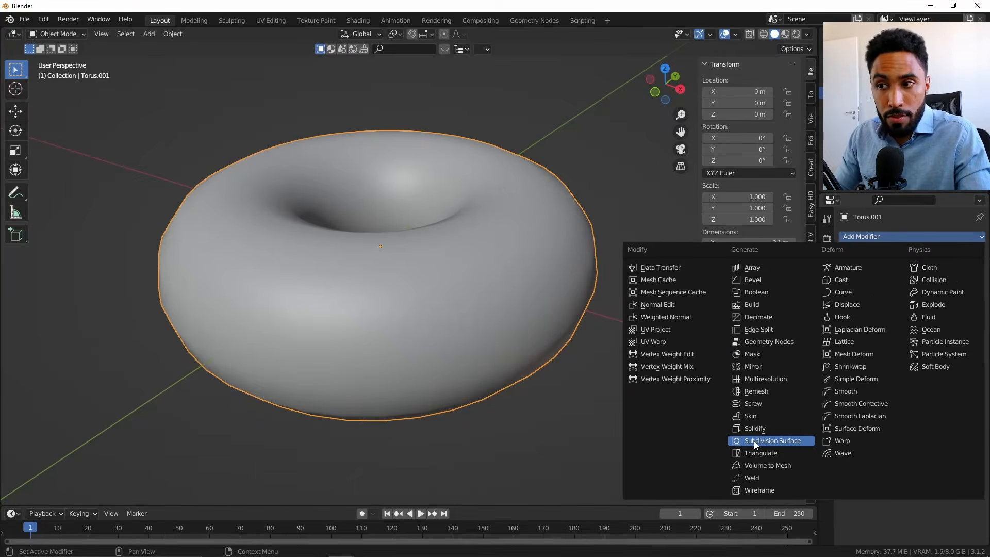
left_click(754, 441)
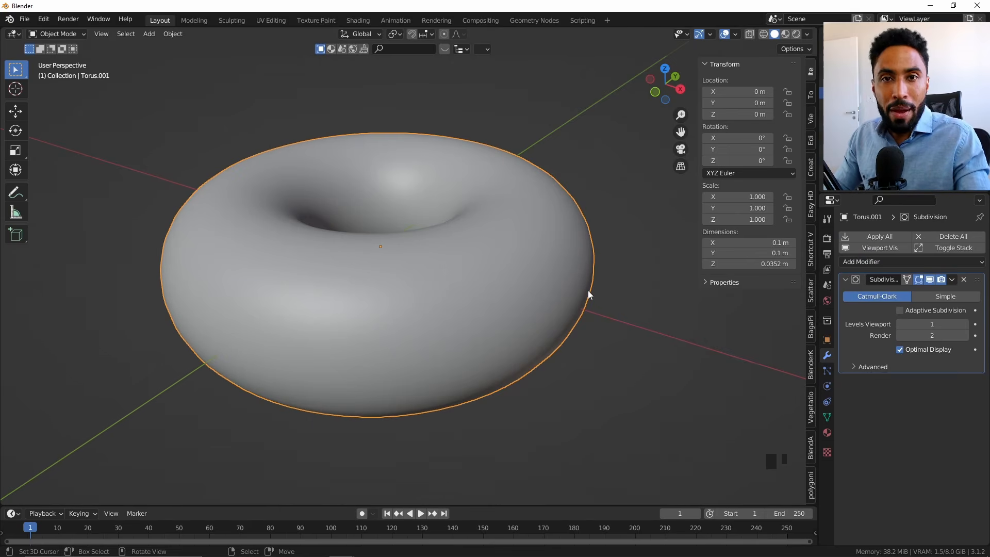
key("Tab")
middle_click_drag(548, 322, 559, 270)
key("KP_1")
scroll(501, 310, "up", 5)
scroll(504, 383, "up", 3)
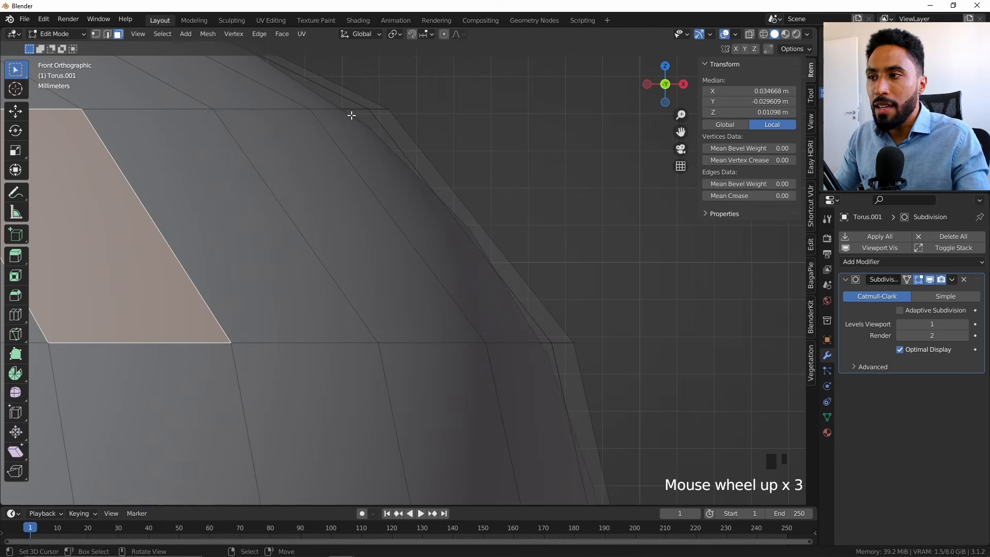
key("Tab")
key("Tab")
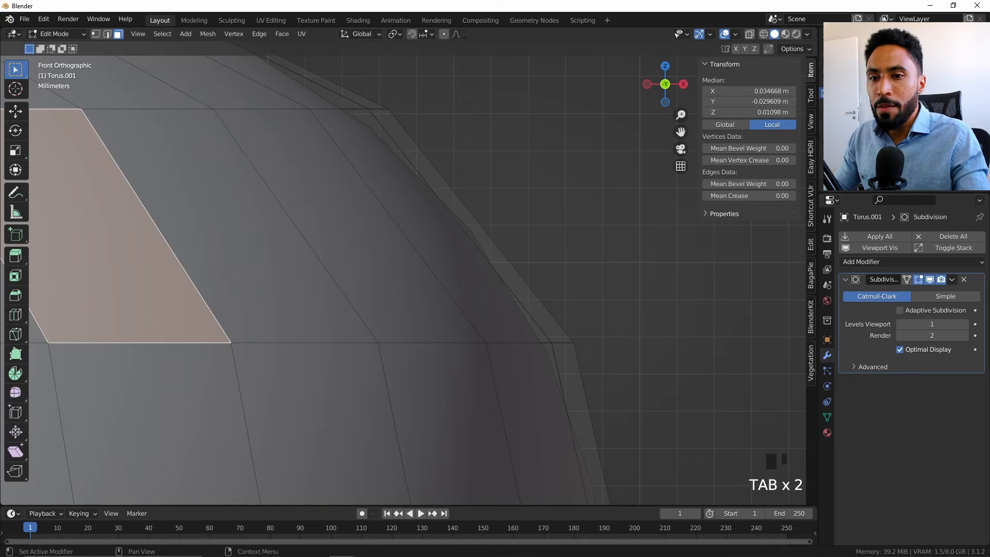
- Try a viewport subdivision level of 4, and set the modifier's viewport level to 2
left_click(967, 324)
left_click(967, 325)
left_click(966, 325)
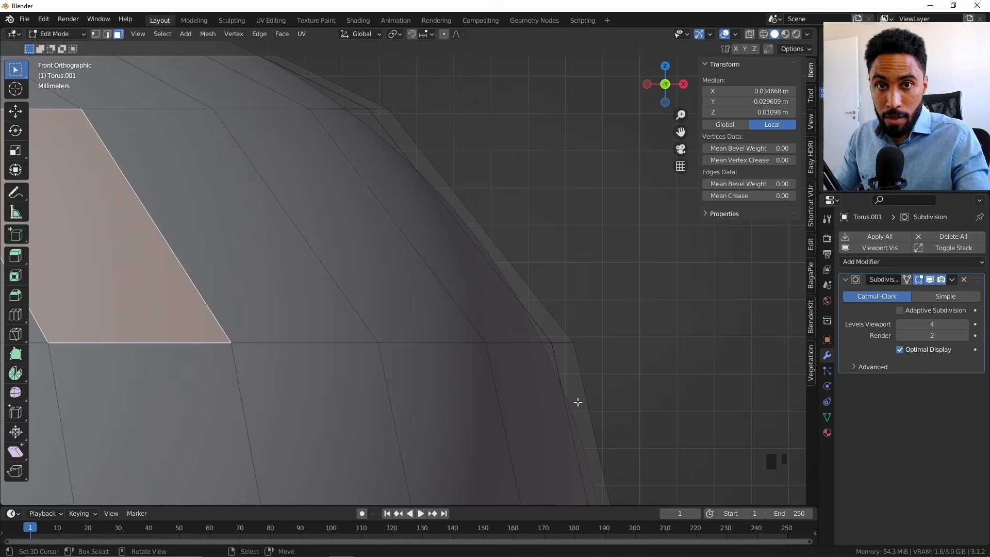
left_click(900, 324)
left_click(900, 324)
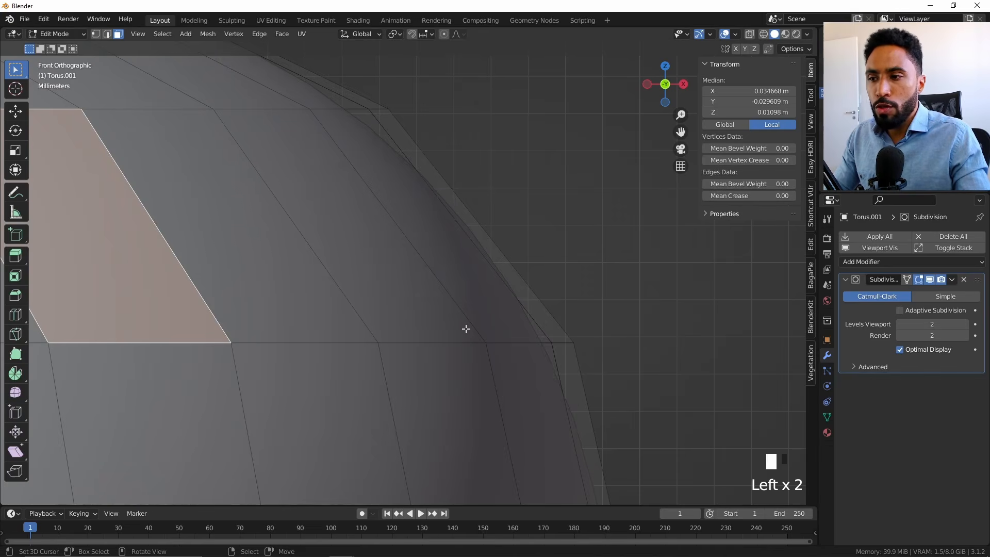
- Return to Object Mode and examine the subdivided torus's silhouette up close in front view
key("Tab")
scroll(466, 329, "down", 7)
middle_click_drag(466, 329, 593, 230, "shift")
scroll(593, 230, "down", 3)
middle_click_drag(552, 267, 771, 286, "shift")
middle_click_drag(372, 277, 550, 286, "shift")
scroll(407, 270, "up", 6)
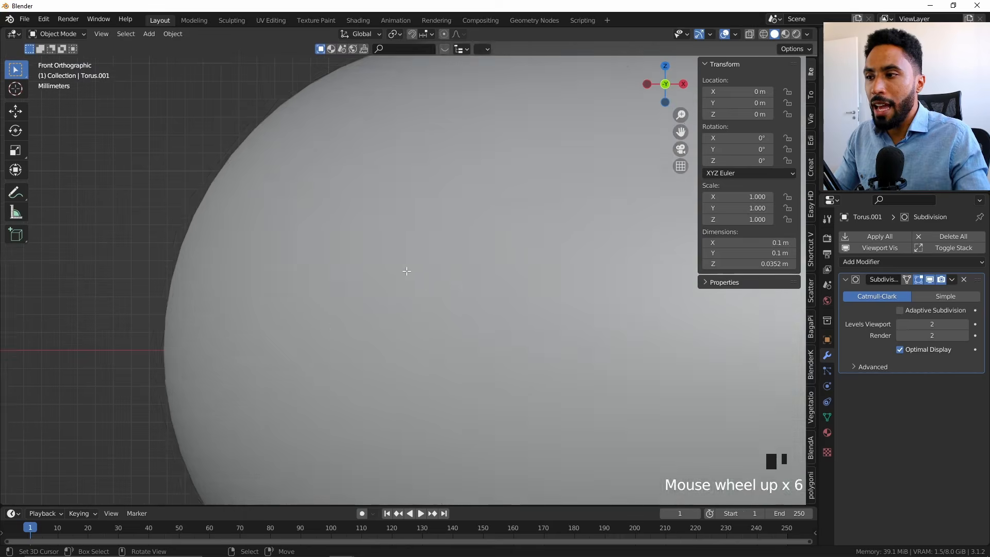
- In Edit Mode, try moving a face on the torus's upper outer side outward by about 0.004 m
key("Tab")
middle_click_drag(407, 270, 394, 232, "shift")
scroll(471, 292, "up", 2)
right_click(338, 210)
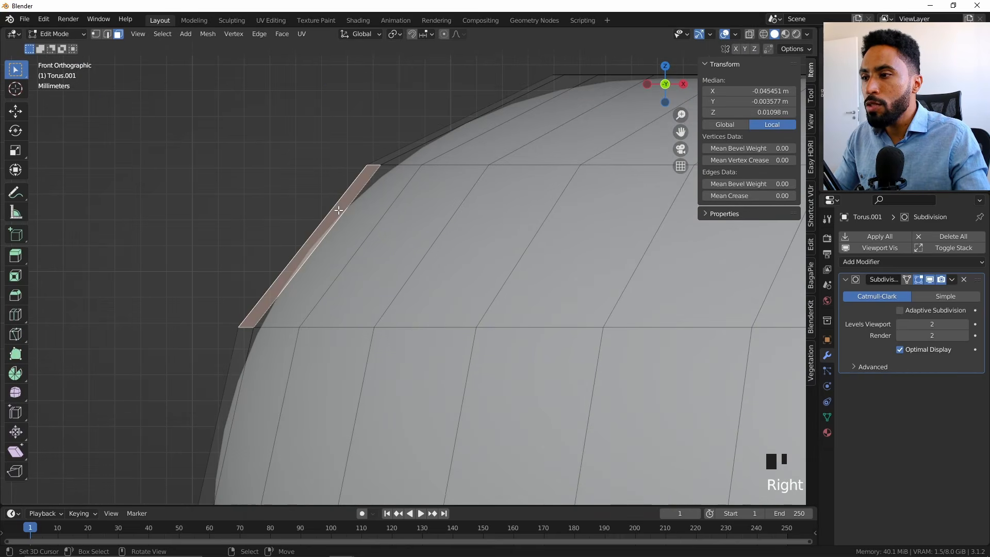
key("g")
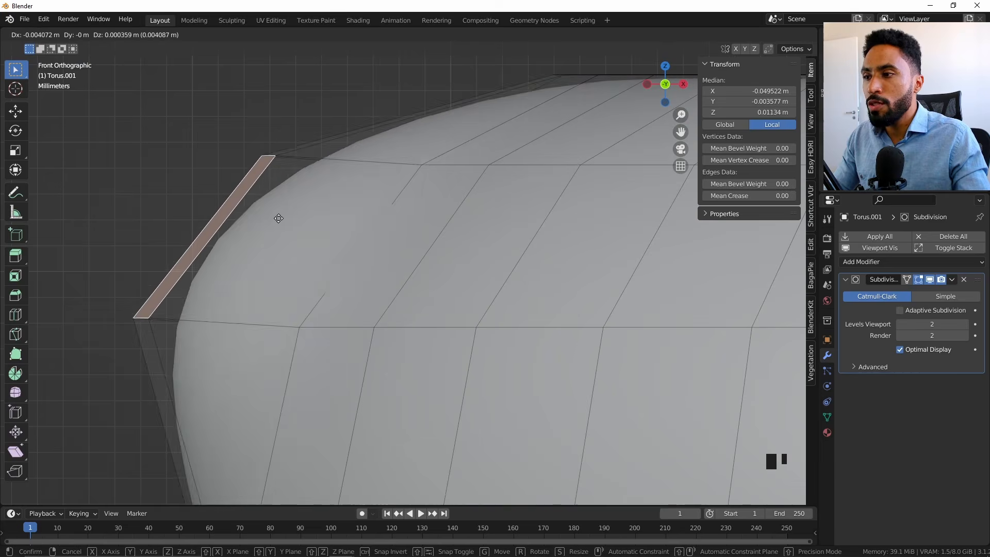
right_click(365, 195)
scroll(442, 223, "down", 10)
middle_click_drag(547, 250, 450, 275, "shift")
key("Tab")
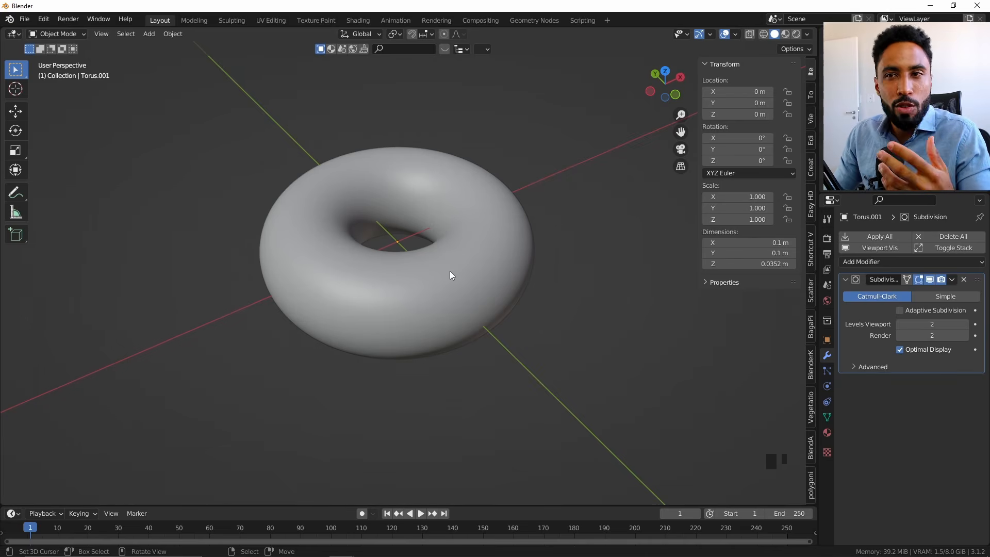
- Select all of the torus's faces in Edit Mode and subdivide them twice with one cut each
key("Tab")
key("a")
key("w")
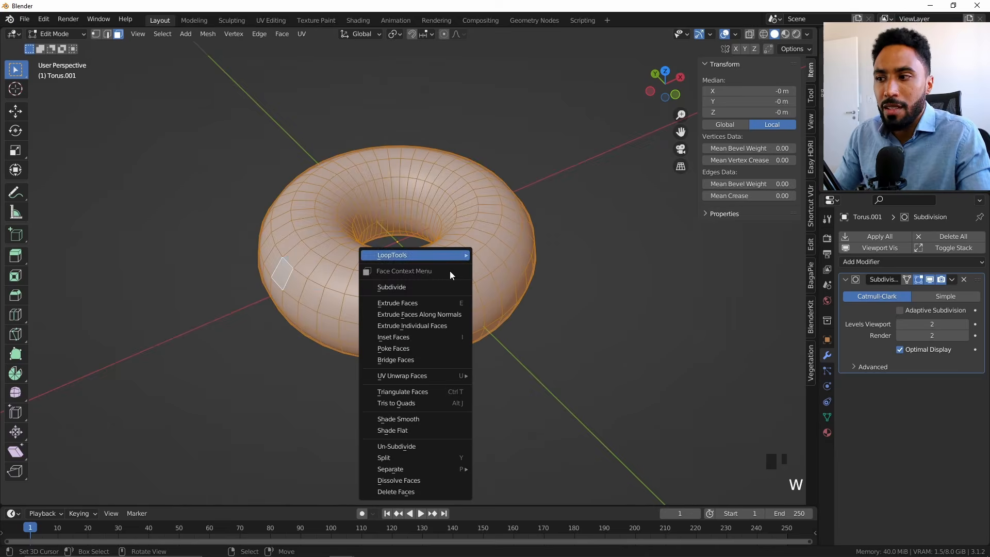
left_click(428, 273)
key("w")
left_click(454, 274)
scroll(454, 273, "up", 3)
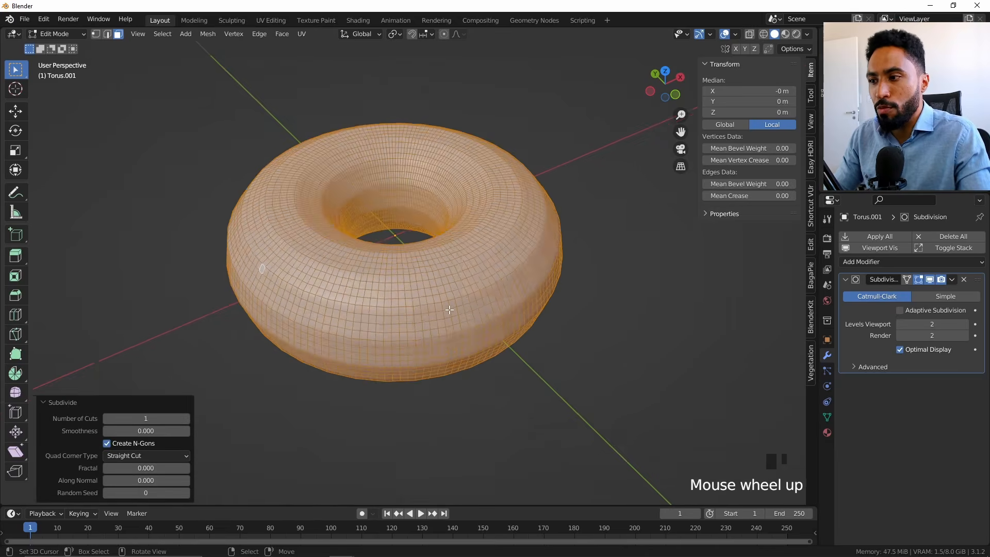
- Select single faces on the dense mesh, undo the selections and both subdivisions, and return to Object Mode
right_click(503, 304)
right_click(508, 301)
right_click(508, 343)
key("ctrl+z")
key("ctrl+z")
key("ctrl+z")
key("ctrl+z")
key("ctrl+z")
key("ctrl+z")
key("ctrl+z")
key("ctrl+z")
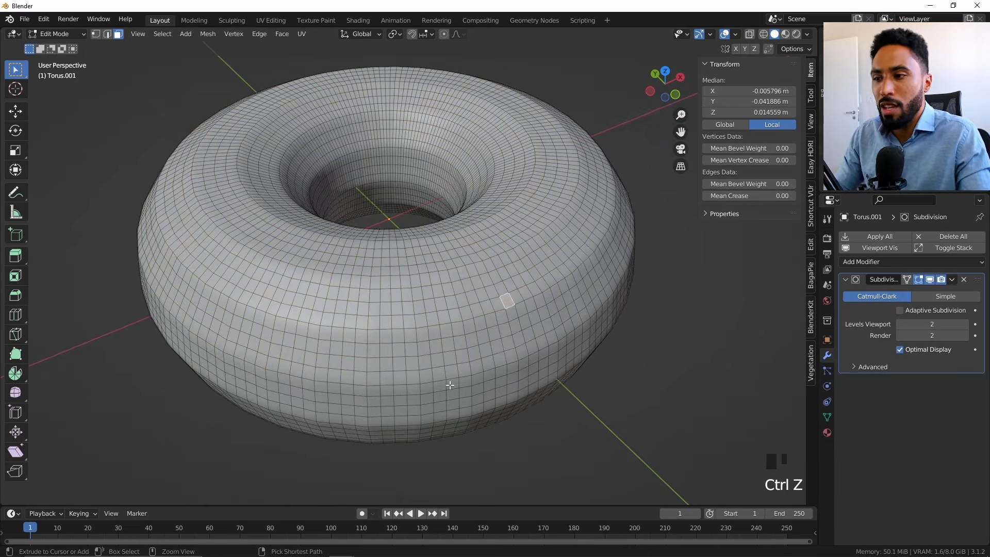
key("Tab")
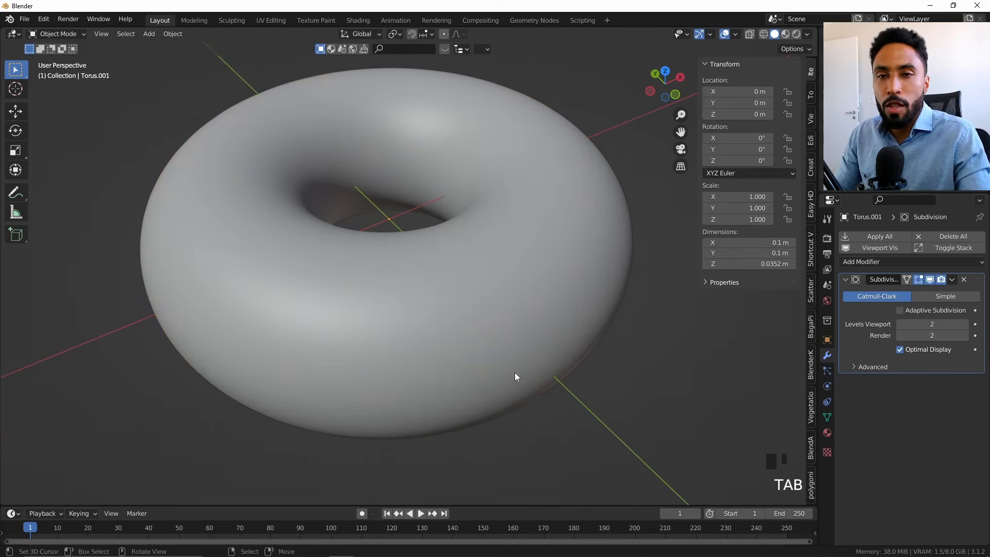
- Apply Shade Flat to the torus, deselect it and check its faceted surface up close
right_click(515, 371)
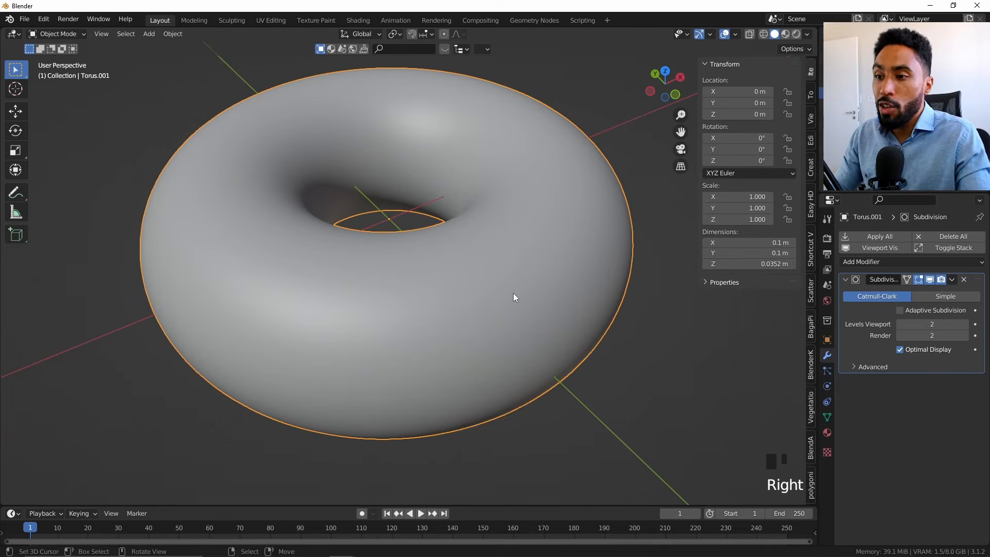
key("w")
left_click(504, 305)
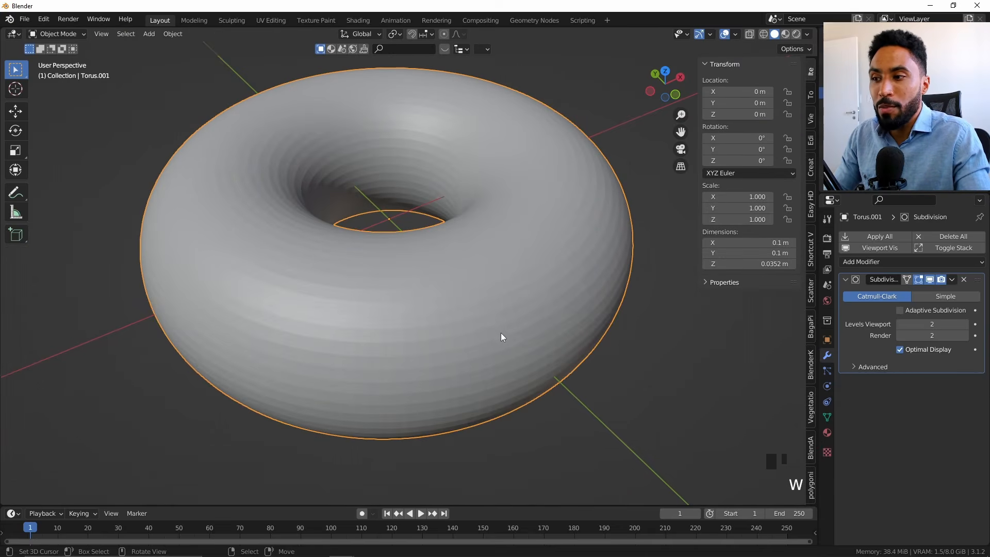
key("alt+a")
scroll(503, 327, "up", 3)
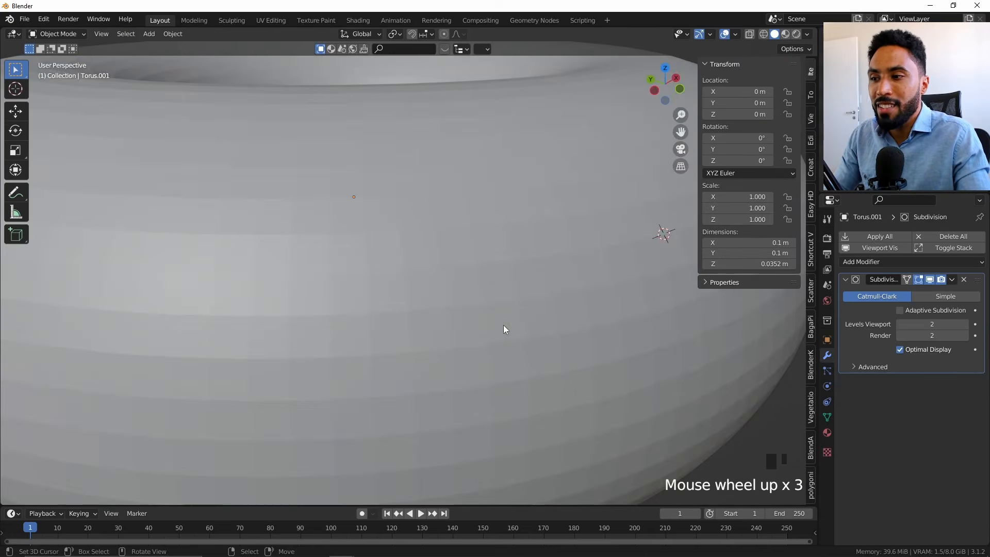
- Raise the modifier's viewport subdivision level on the flat-shaded torus for comparison, and set it back to 2
left_click(962, 323)
left_click(963, 323)
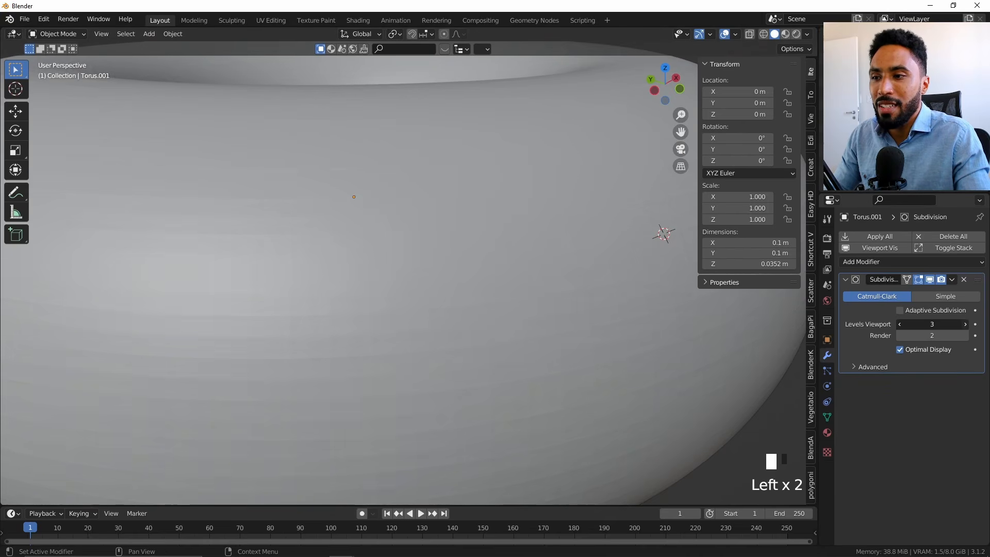
left_click(899, 324)
left_click(900, 324)
scroll(460, 238, "down", 4)
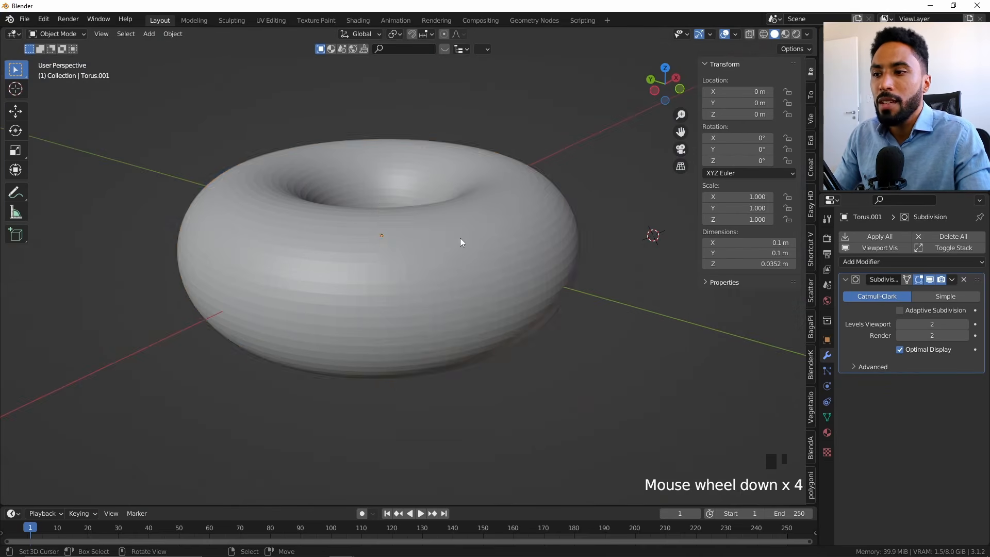
- Select the torus, apply Shade Smooth and check the surface from a higher angle
left_click(460, 239)
key("w")
left_click(447, 227)
middle_click_drag(459, 241, 499, 285)
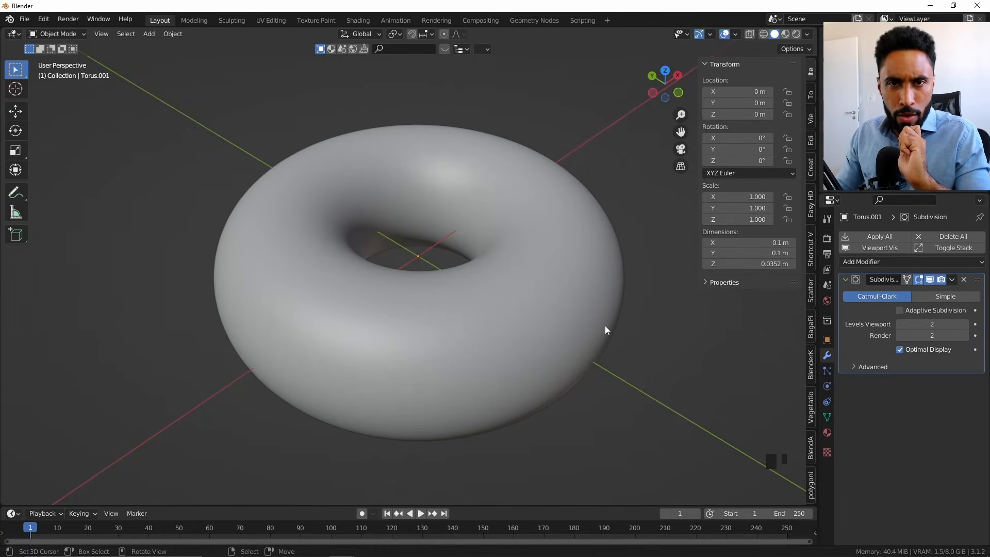
- Switch to the reference image board and examine the shapes of the real donuts
key("alt+Tab")
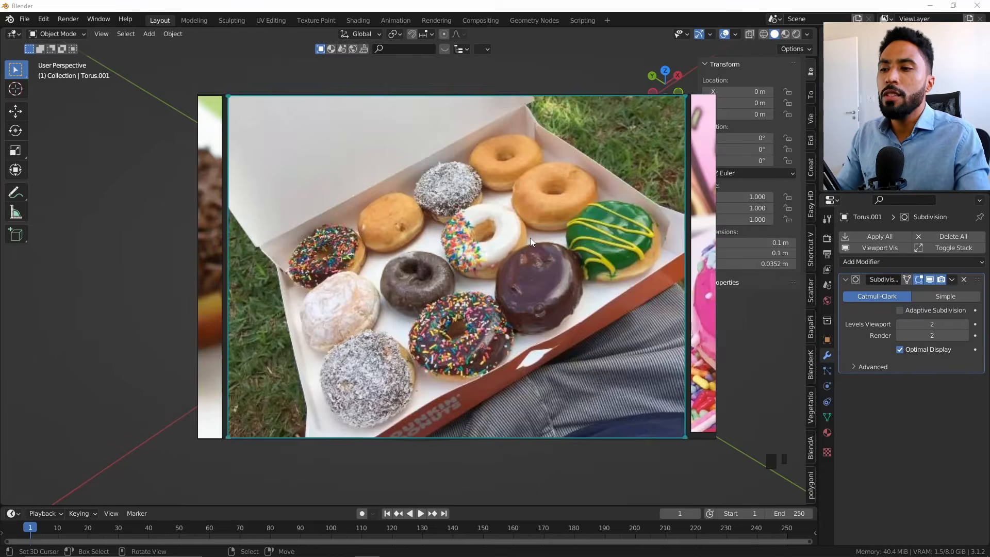
scroll(528, 247, "up", 5)
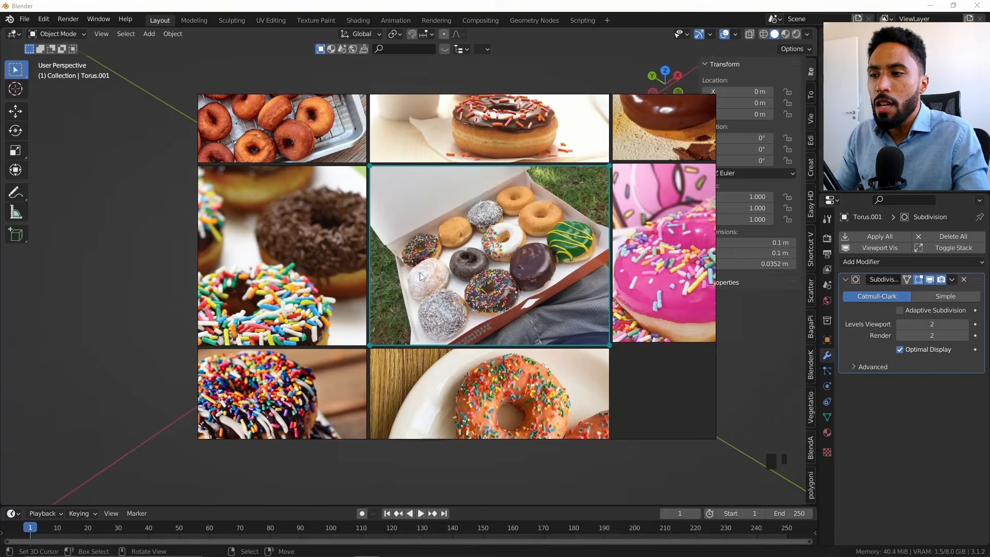
middle_click_drag(465, 289, 636, 362)
double_click(438, 216)
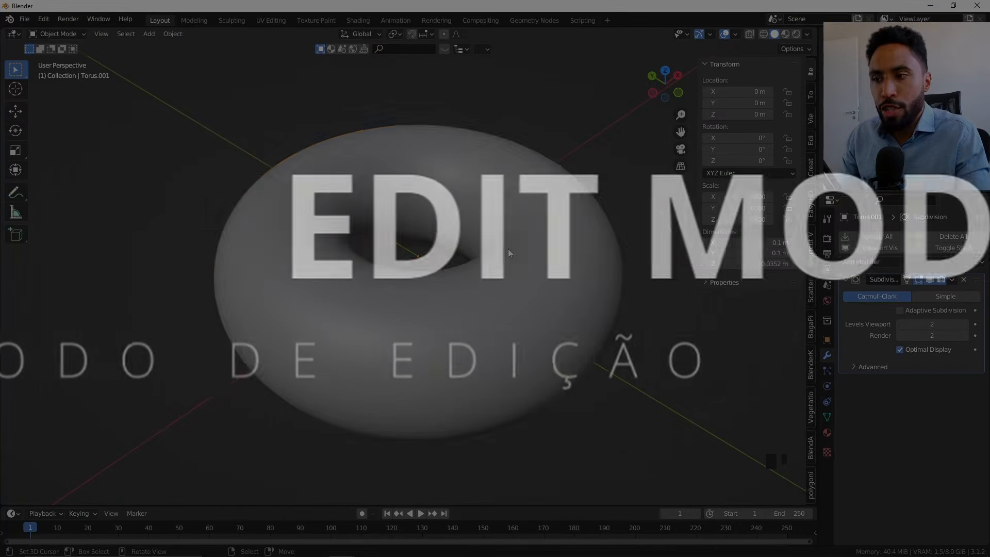
- Select the torus, enter Edit Mode and switch to vertex selection
right_click(508, 250)
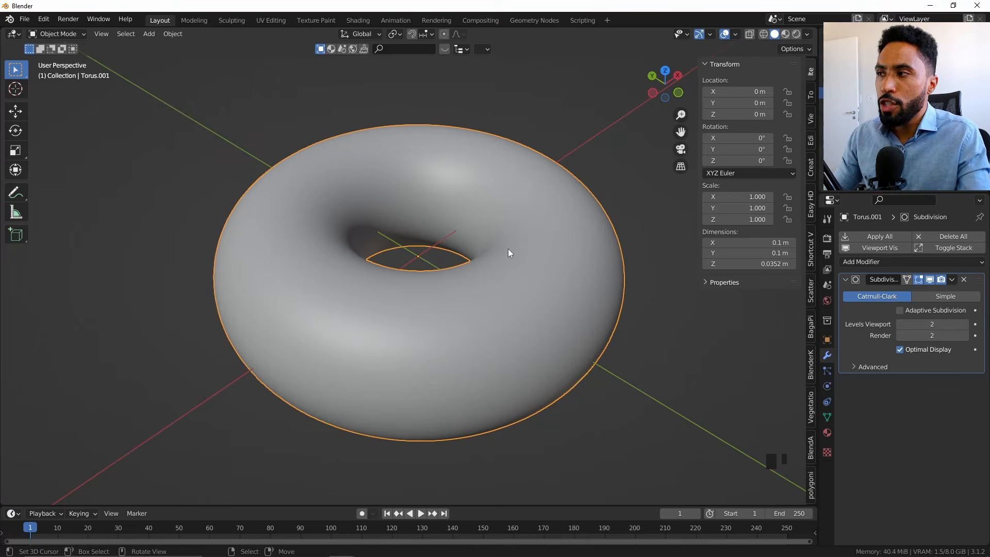
left_click(64, 34)
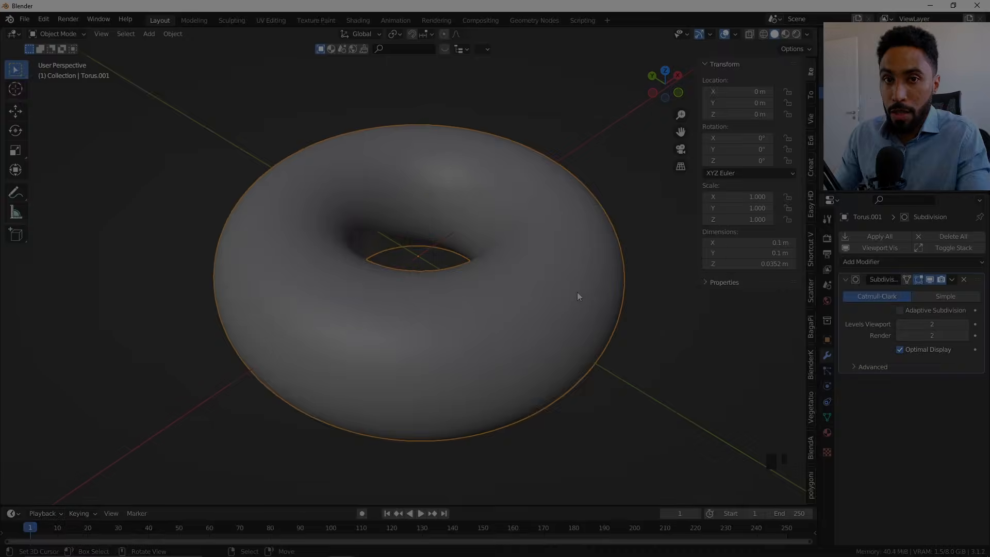
key("Tab")
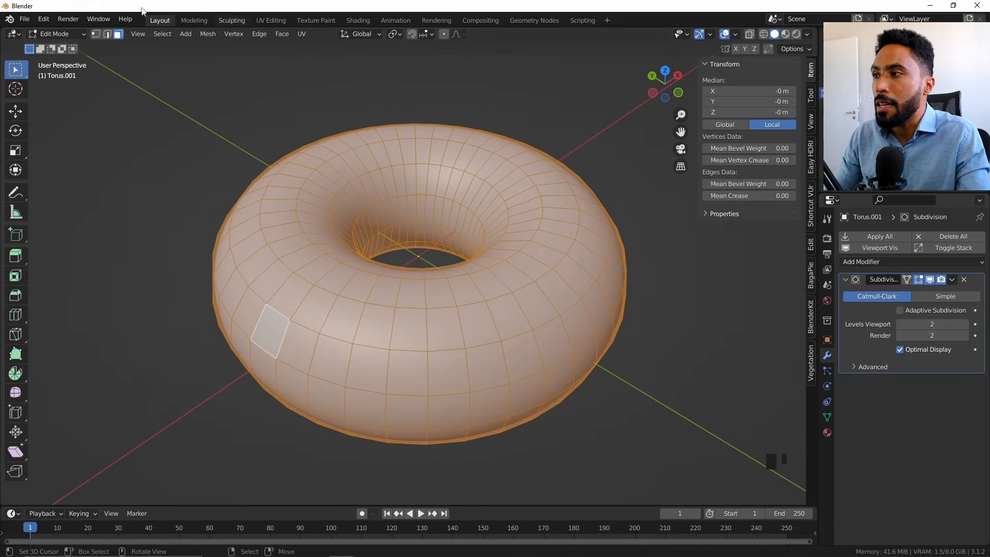
left_click(96, 34)
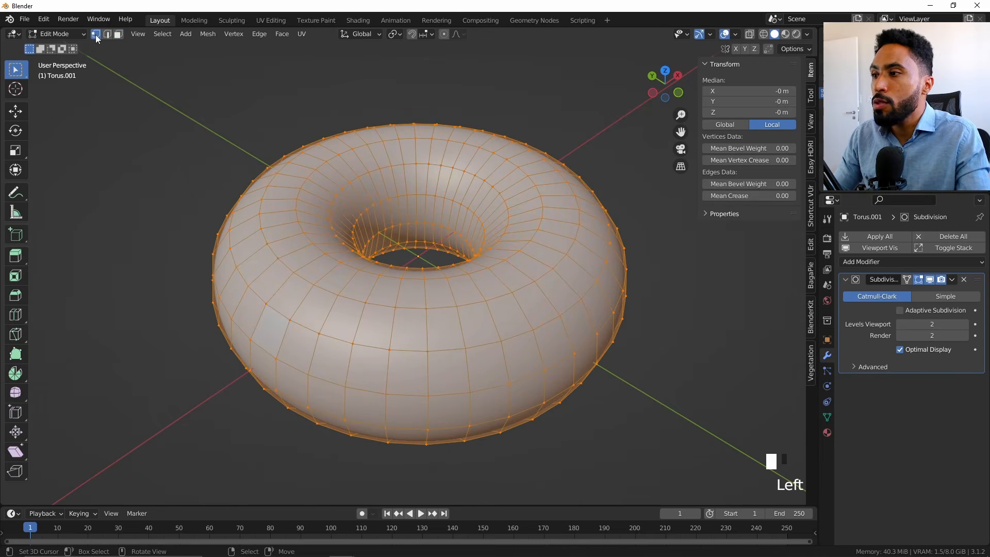
- Select individual vertices near the torus's hole one after another, and try moving one of them
right_click(337, 261)
right_click(333, 273)
right_click(314, 284)
right_click(339, 299)
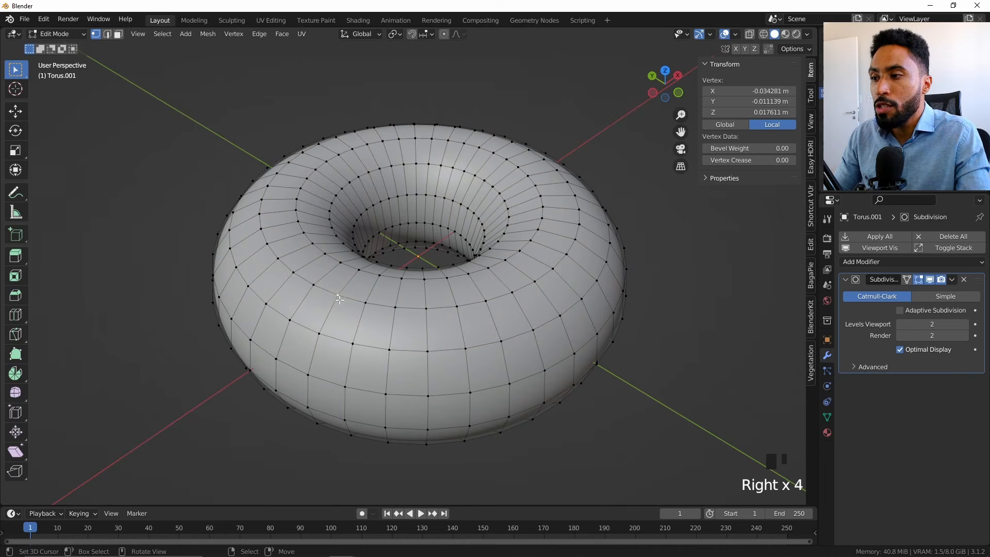
right_click(354, 272)
key("g")
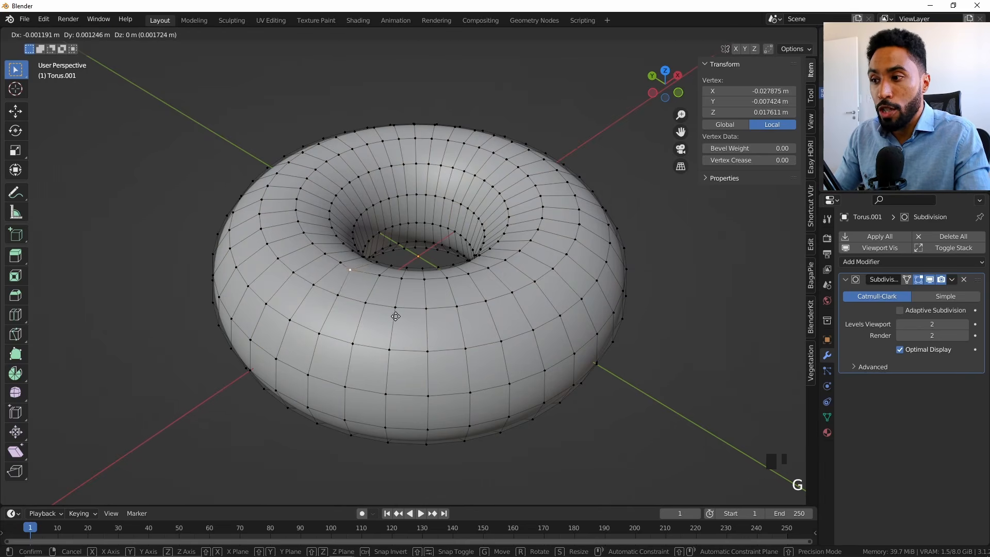
right_click(486, 291)
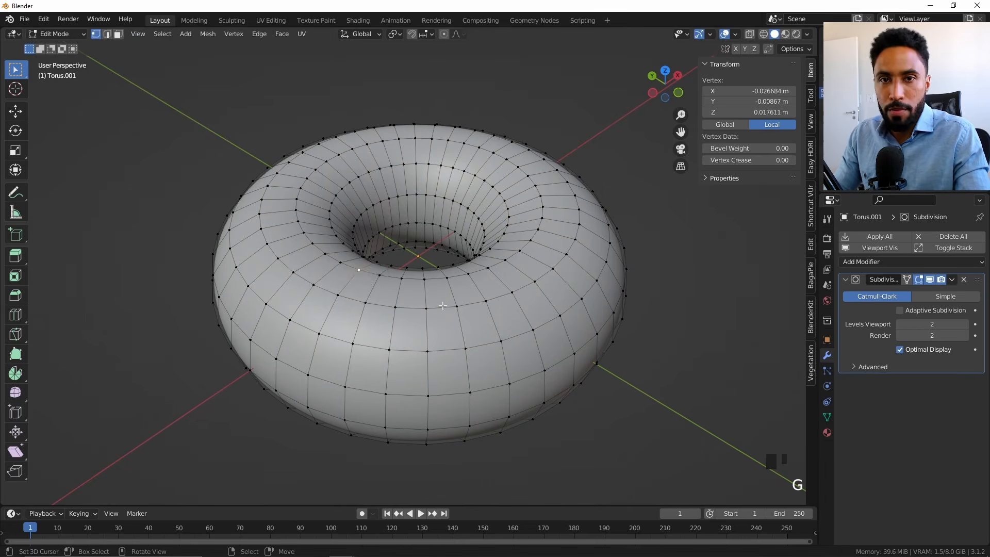
- Leave Edit Mode and try moving the whole torus for comparison
key("Tab")
key("g")
right_click(467, 269)
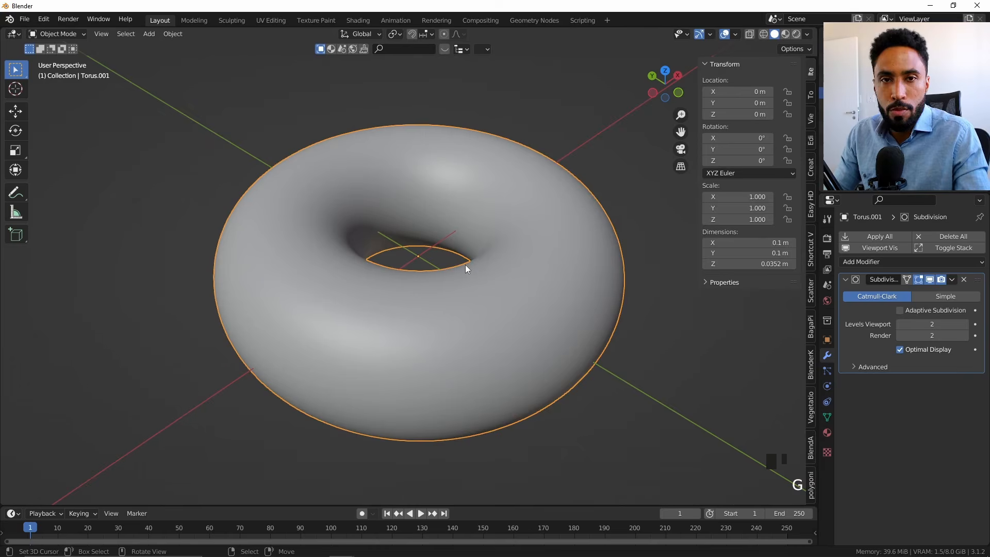
- Return to Edit Mode, select single vertices on the torus's outer side and try moving one
key("Tab")
right_click(341, 295)
right_click(363, 303)
right_click(357, 338)
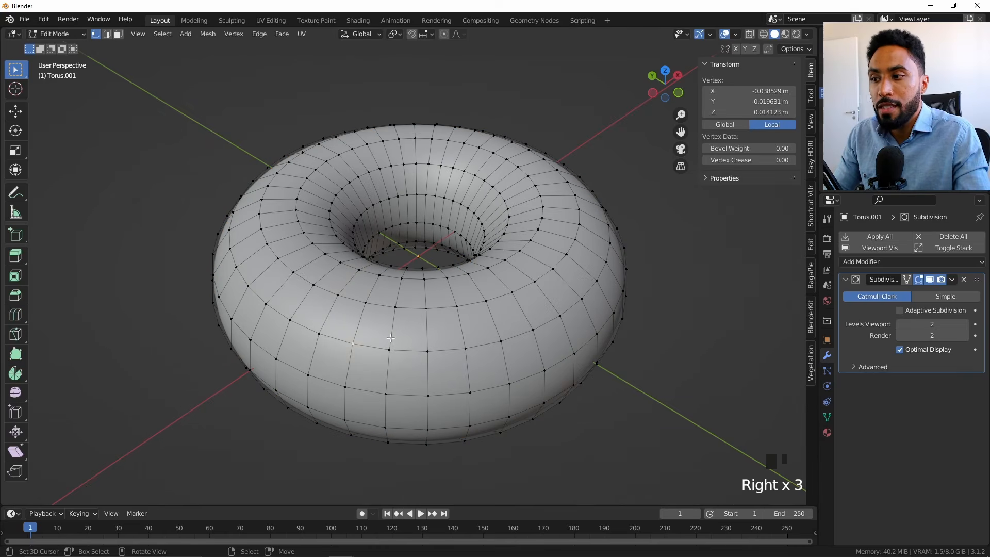
key("g")
right_click(414, 325)
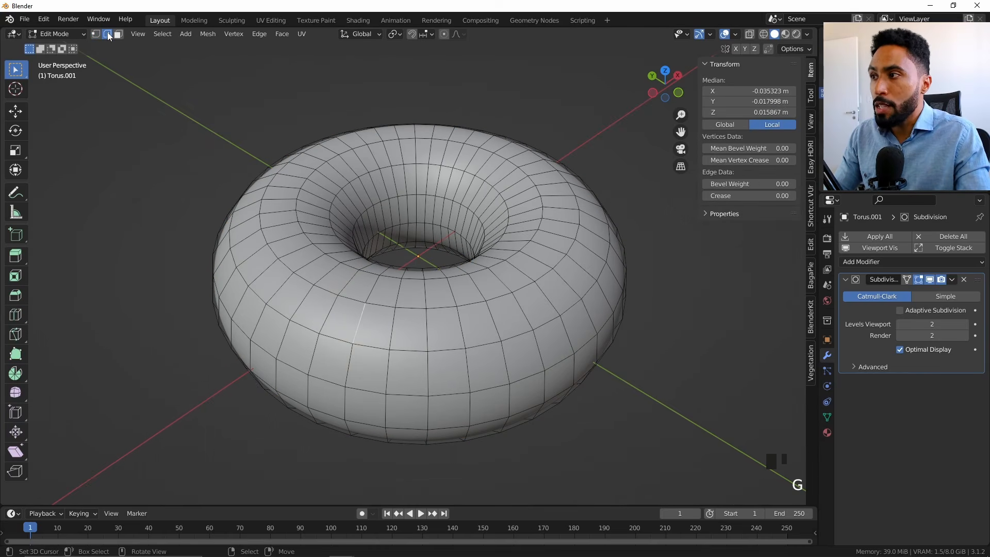
- Switch to edge selection and try moving an edge on the torus's upper side, and switch to face selection
left_click(108, 34)
key("g")
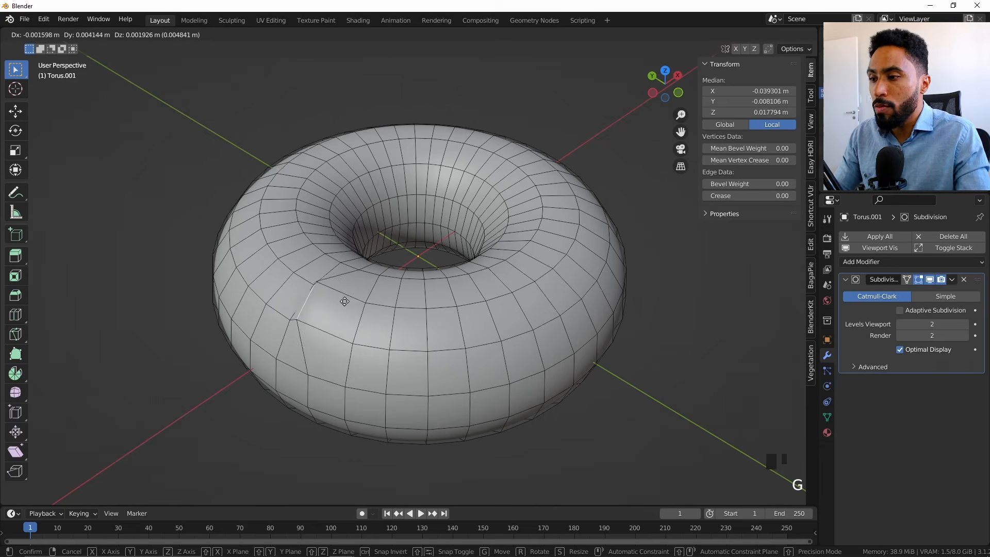
left_click(341, 302)
left_click(118, 35)
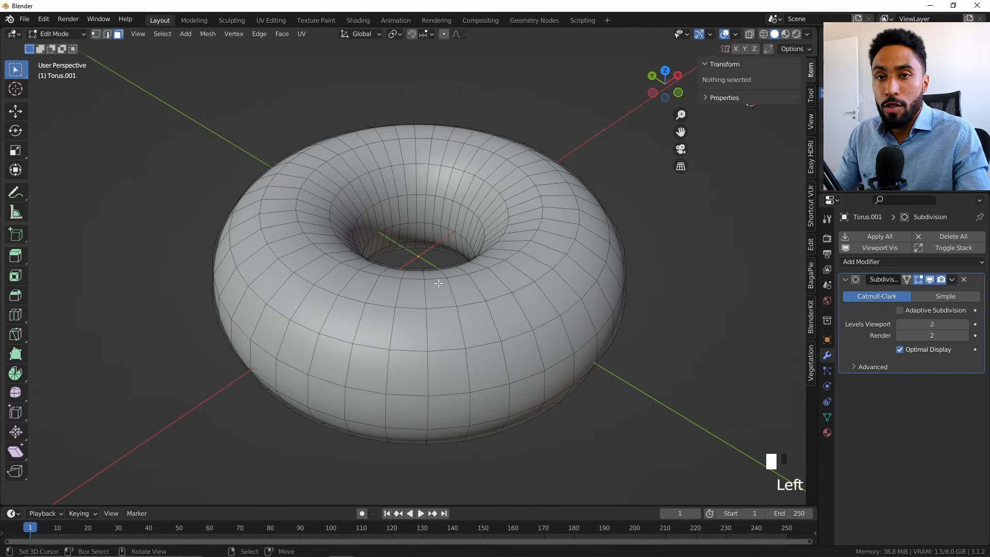
- Try moving a single face on the torus's front upper side, and switch back to vertex selection
right_click(408, 329)
key("g")
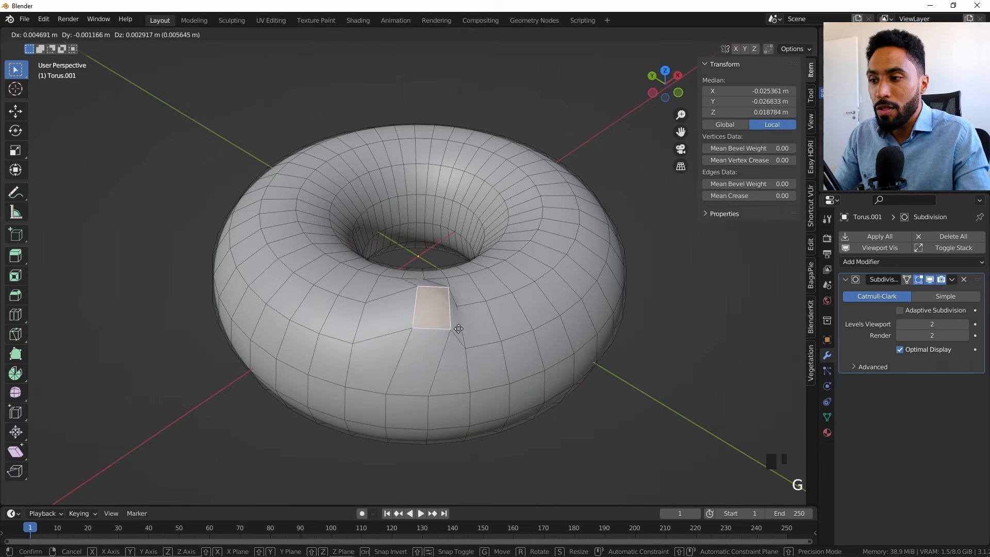
right_click(437, 347)
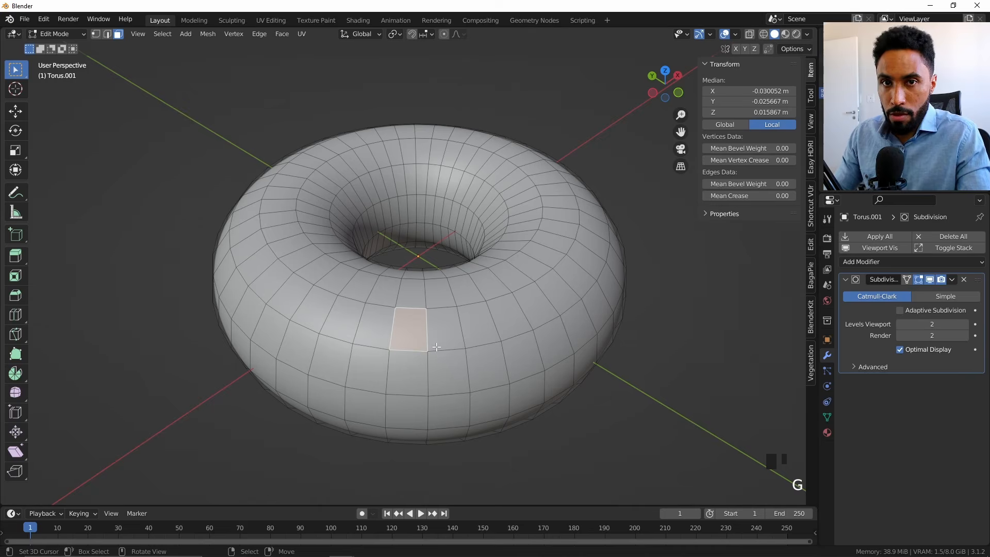
key("1")
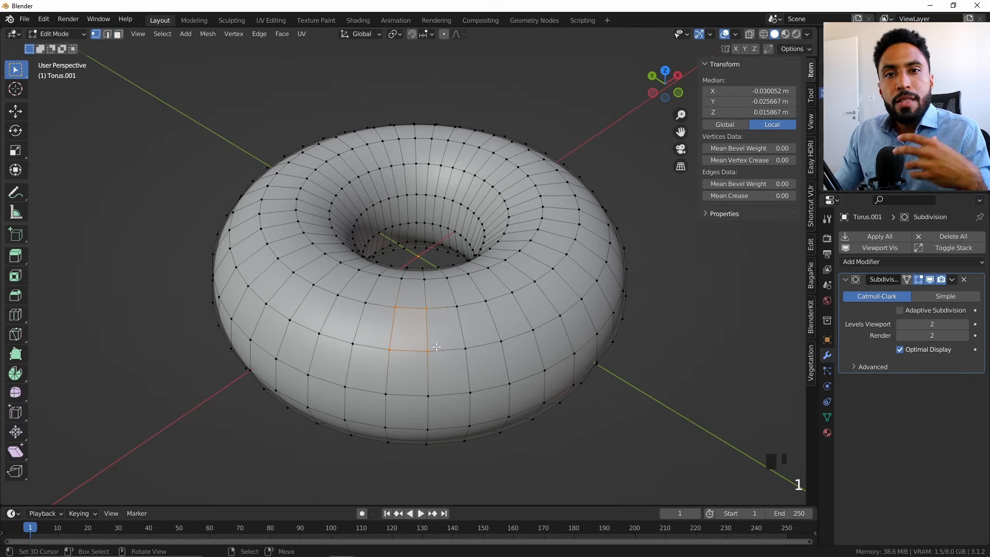
- Examine the irregular shapes of the real donuts in the reference photos, then return to the torus
key("alt+Tab")
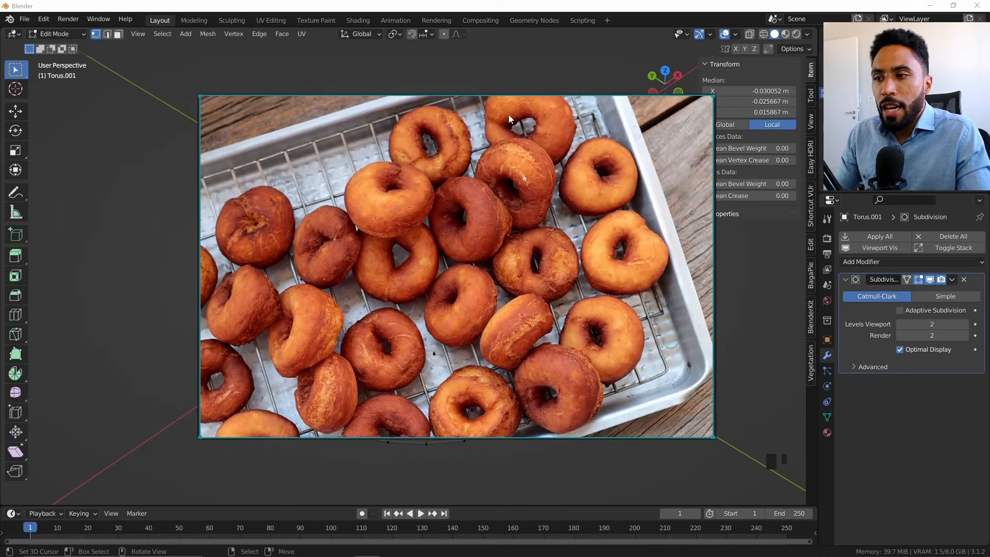
scroll(419, 225, "down", 5)
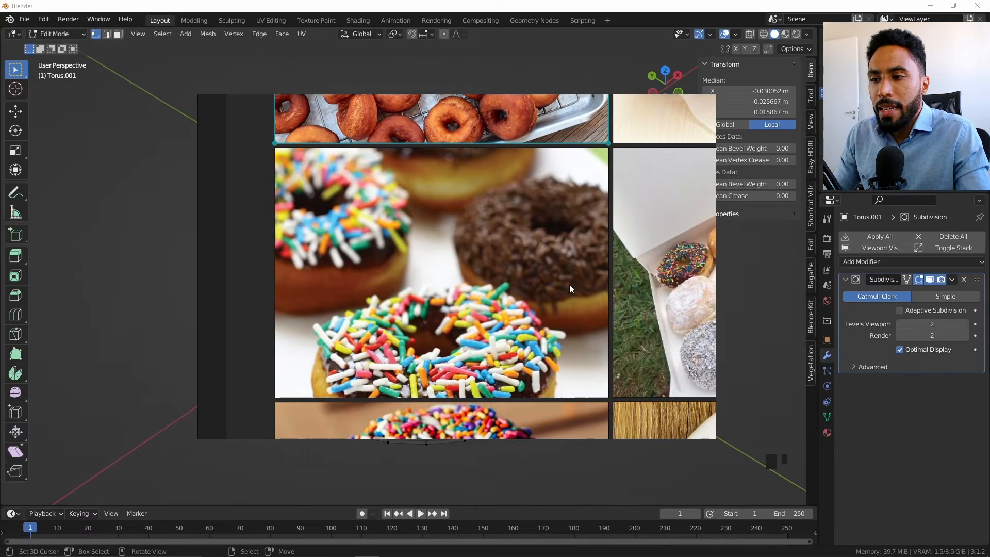
scroll(383, 219, "down", 3)
double_click(561, 178)
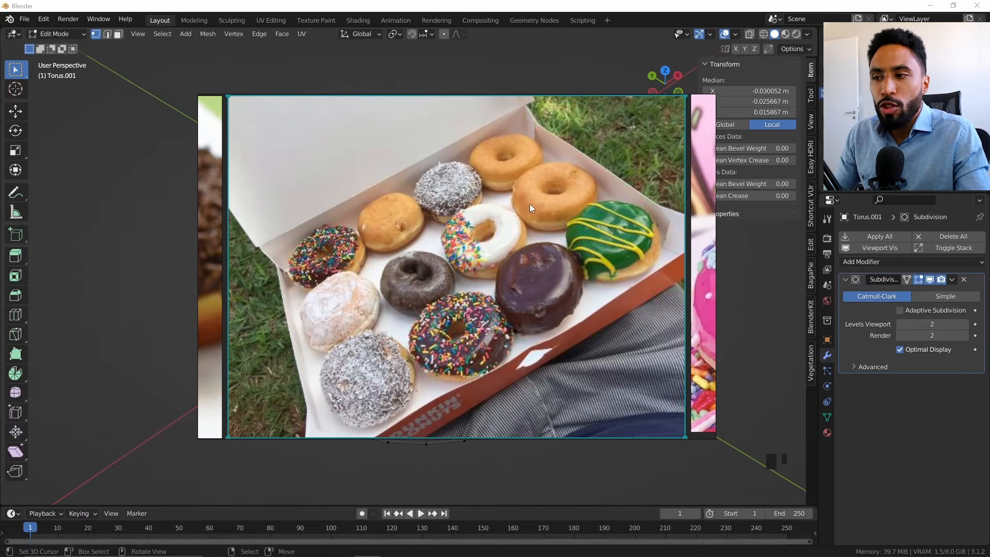
left_click(573, 5)
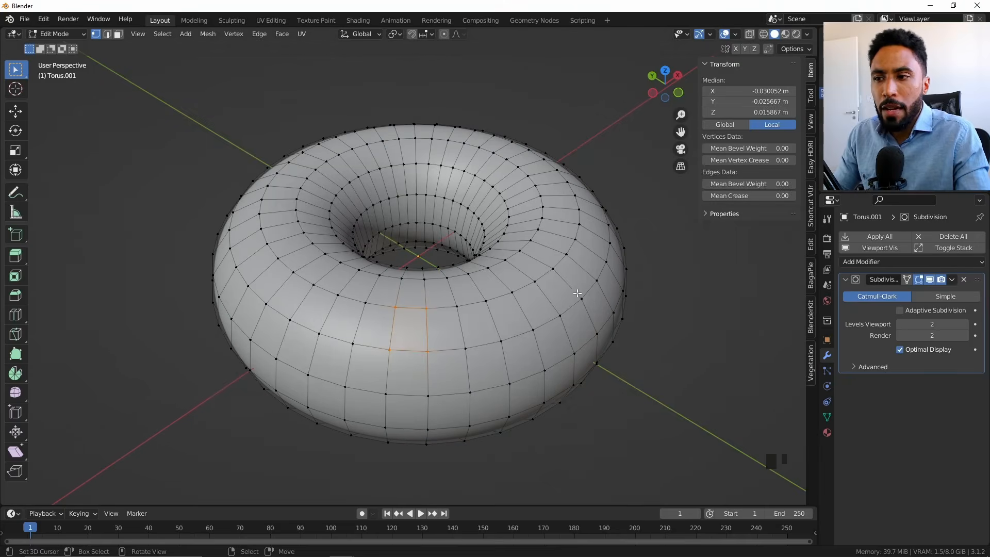
- Try moving two single vertices on the torus's upper side and leave Edit Mode to inspect the deformation
left_click(579, 238)
middle_click_drag(579, 238, 616, 208)
key("g")
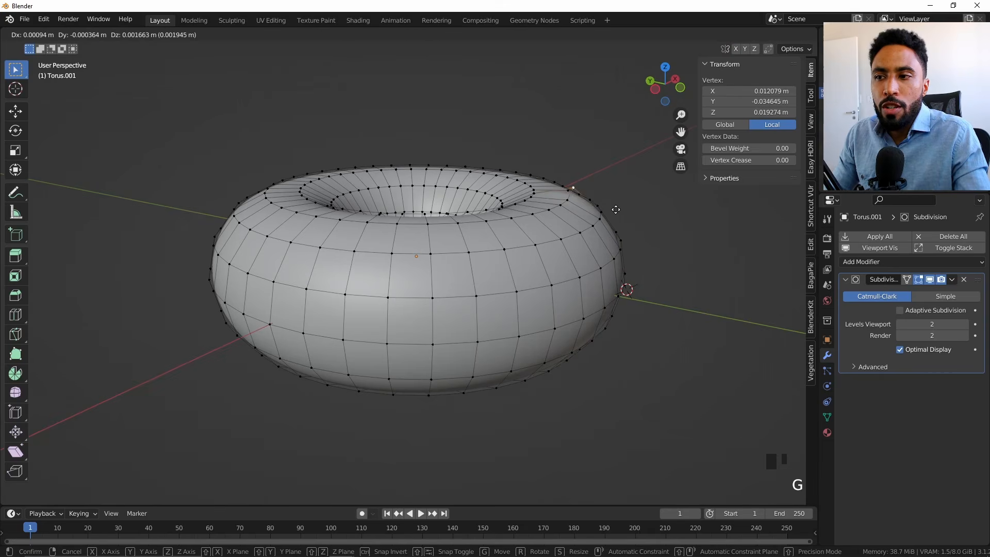
left_click(616, 207)
left_click(324, 251)
key("g")
left_click(331, 259)
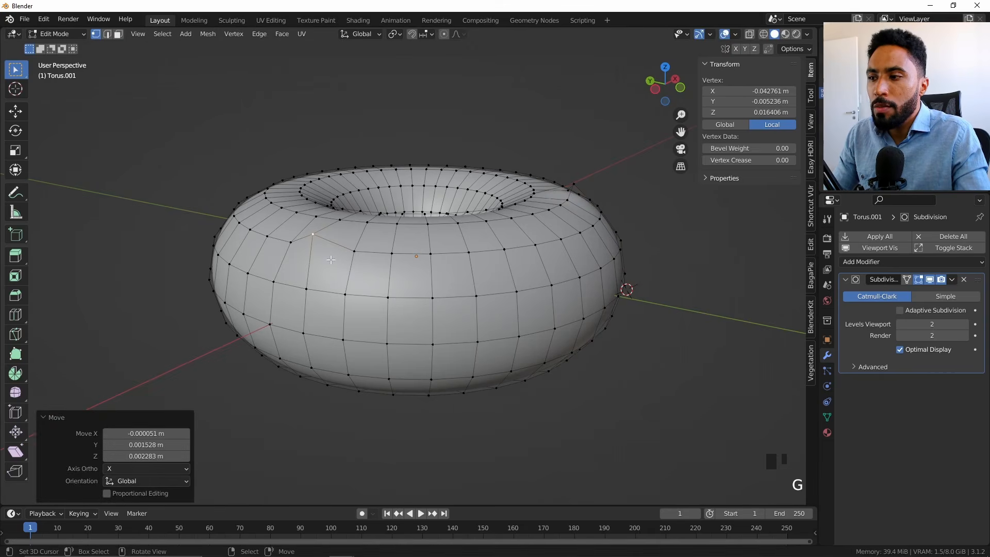
key("Tab")
middle_click_drag(393, 304, 492, 345)
- Undo the single-vertex moves and view the torus in Object Mode
key("ctrl+z")
key("ctrl+z")
key("ctrl+z")
key("ctrl+z")
key("ctrl+z")
key("ctrl+z")
key("ctrl+z")
key("ctrl+z")
key("ctrl+z")
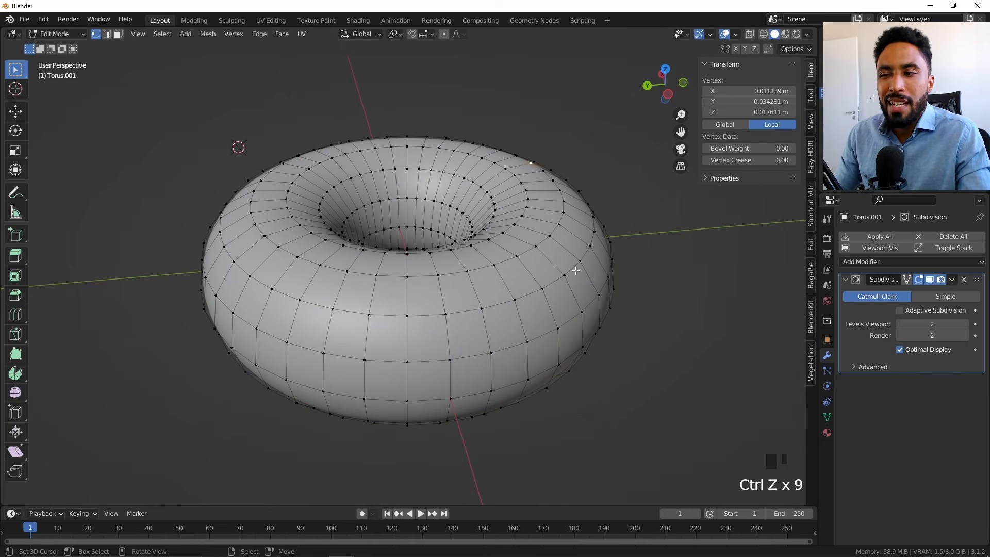
key("Tab")
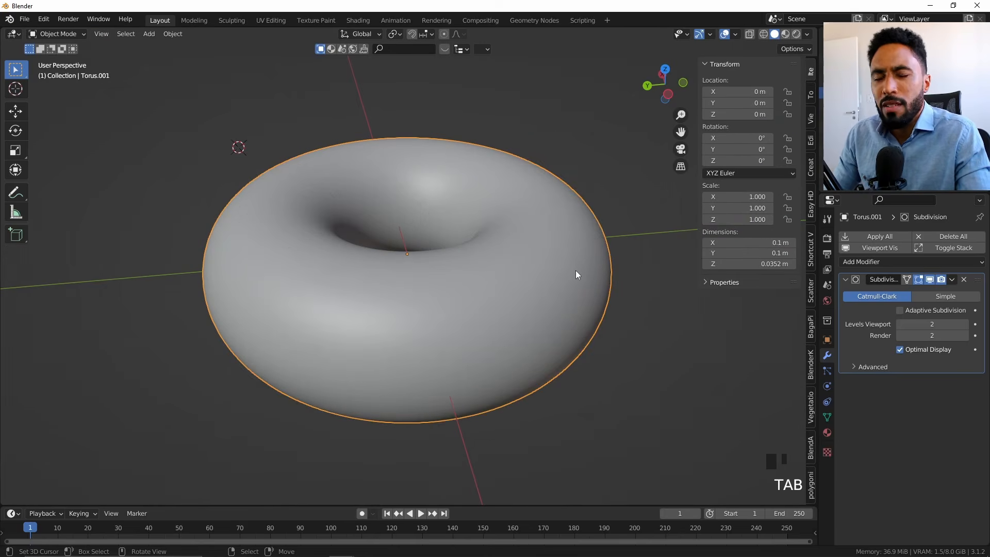
middle_click_drag(577, 274, 485, 284)
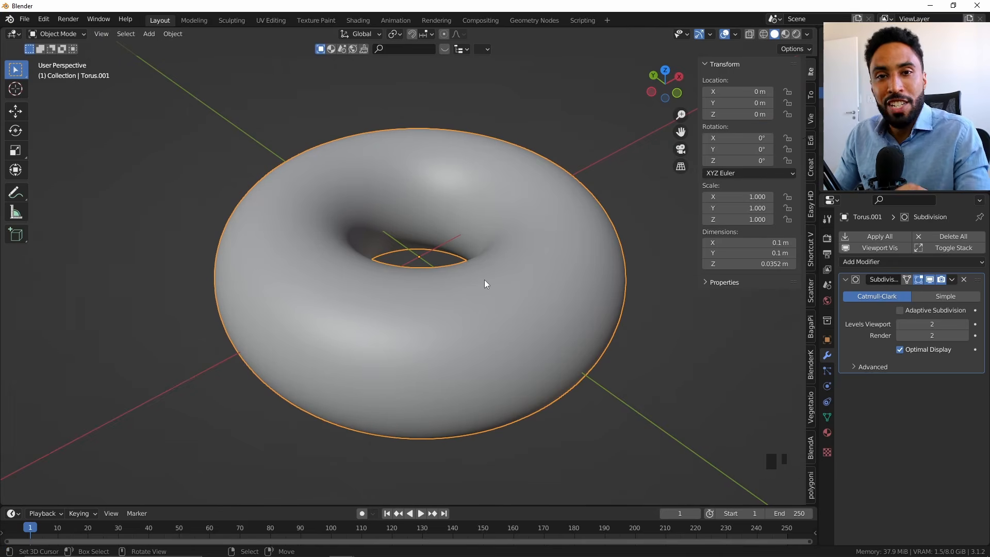
- In Edit Mode, try pulling one vertex far out of the torus's front upper side, inspect the spike, and undo it
key("Tab")
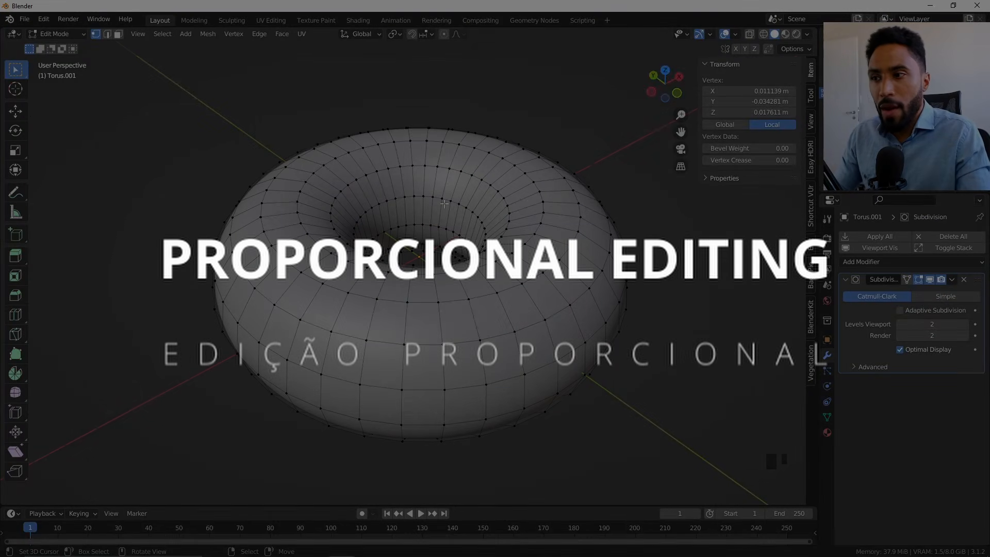
middle_click_drag(430, 149, 469, 278)
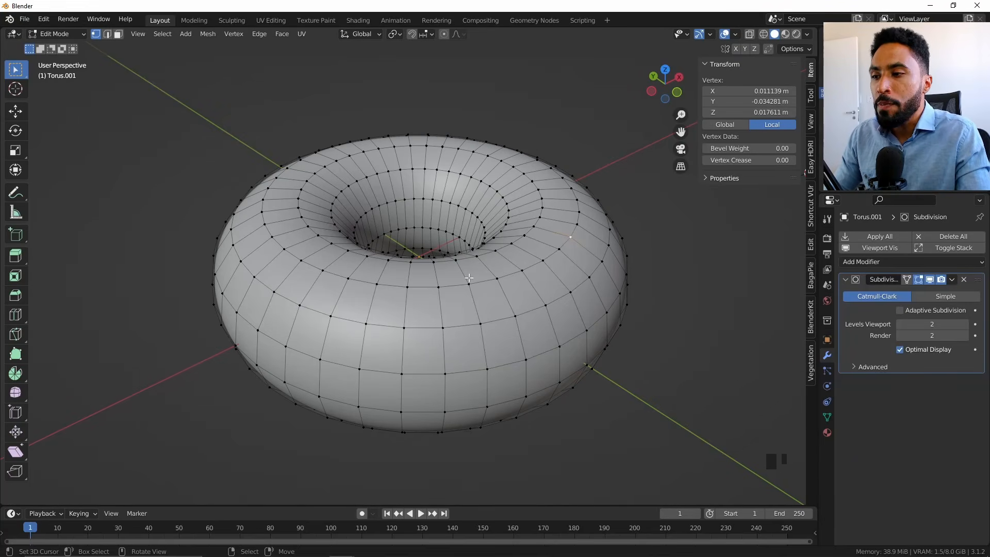
key("g")
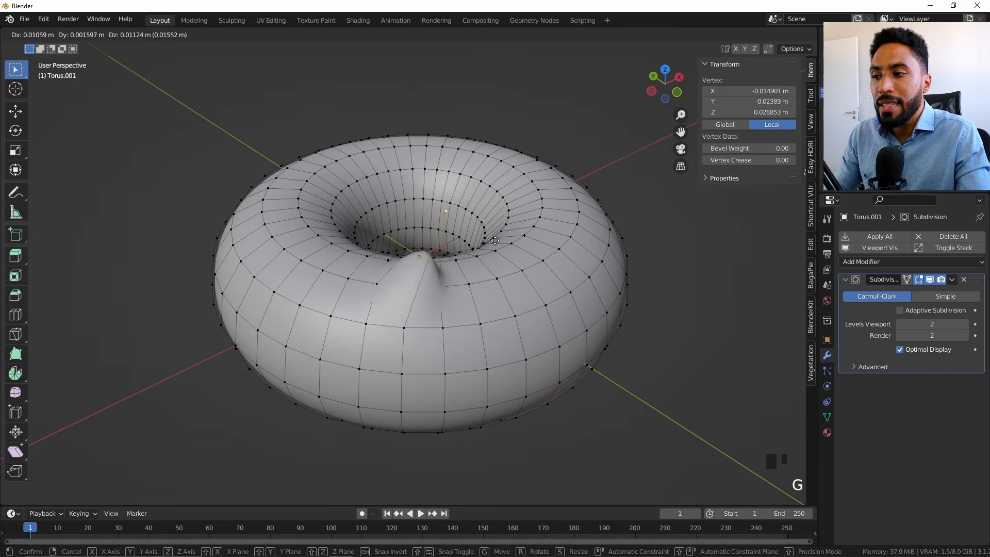
left_click(432, 80)
middle_click_drag(432, 80, 253, 111)
key("Tab")
middle_click_drag(583, 228, 441, 232)
key("ctrl+z")
key("ctrl+z")
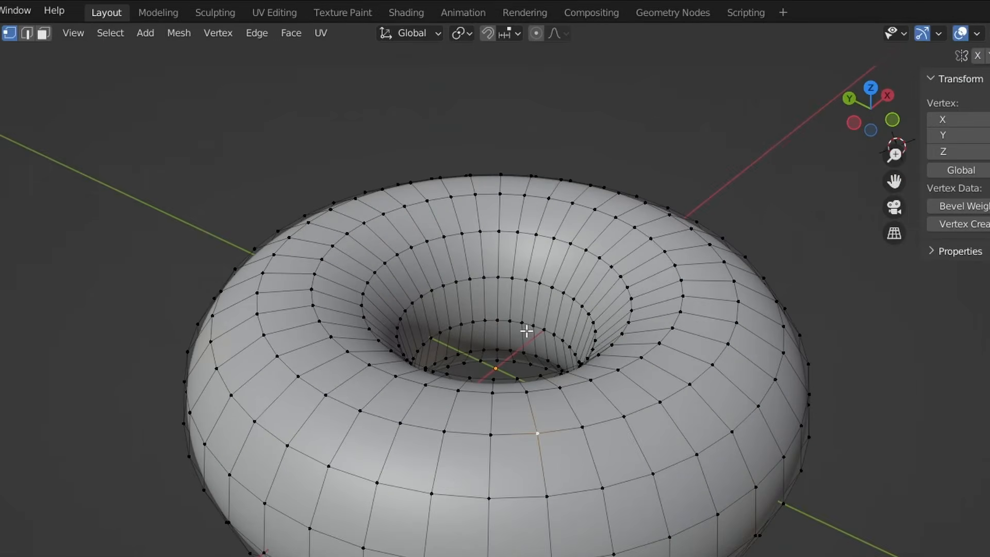
- Enable Proportional Editing and try moving a front vertex while reducing its influence size to about 0.032 m
left_click(537, 39)
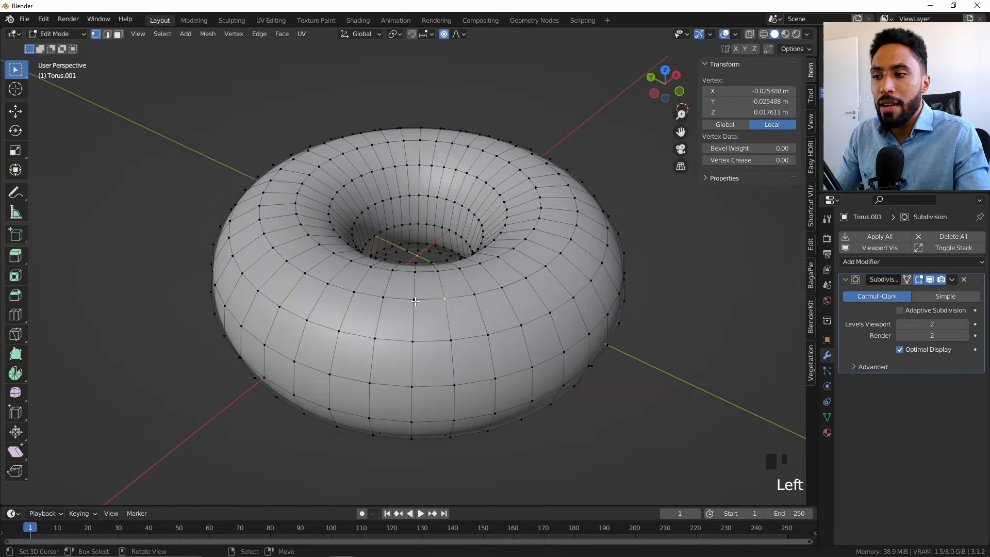
scroll(486, 417, "down", 2)
right_click(413, 293)
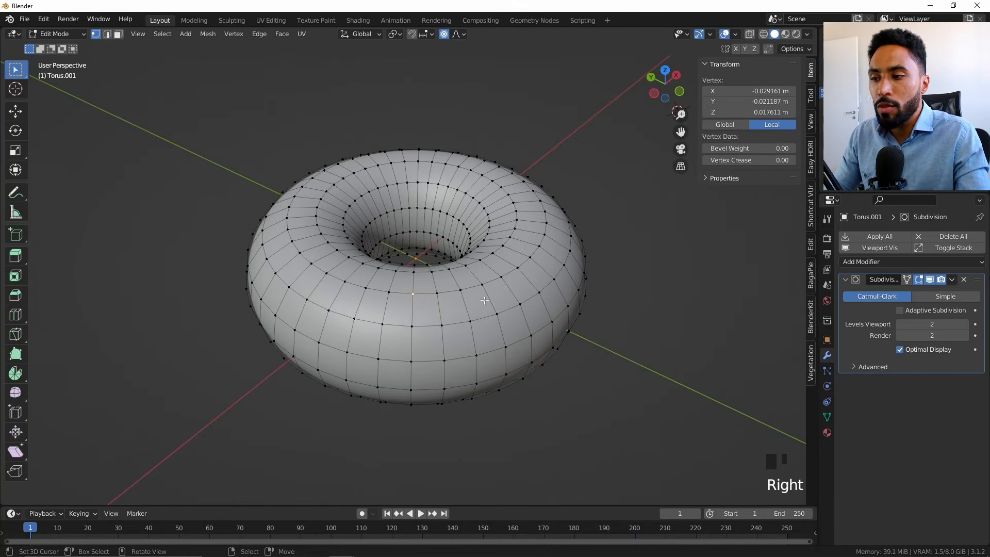
key("g")
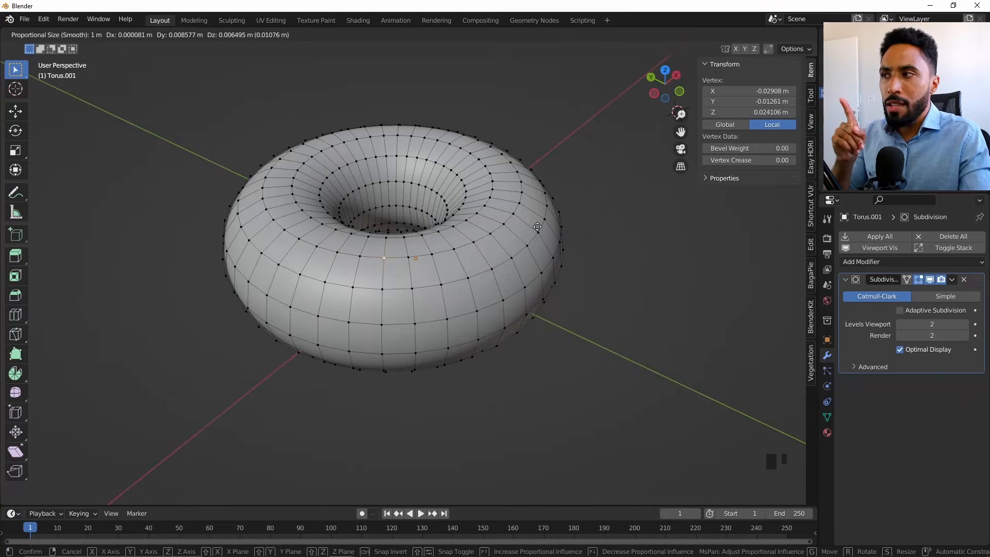
scroll(538, 227, "up", 6)
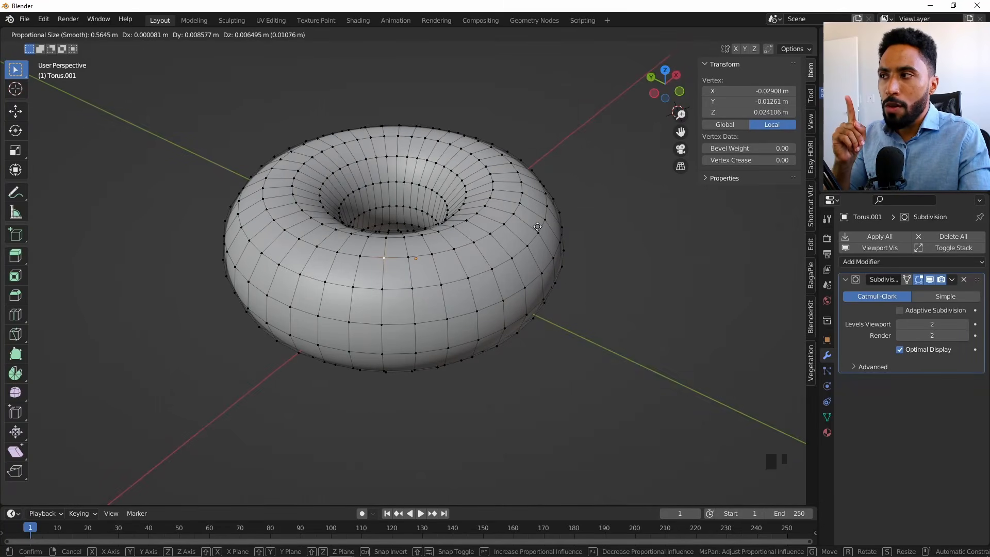
scroll(538, 227, "up", 11)
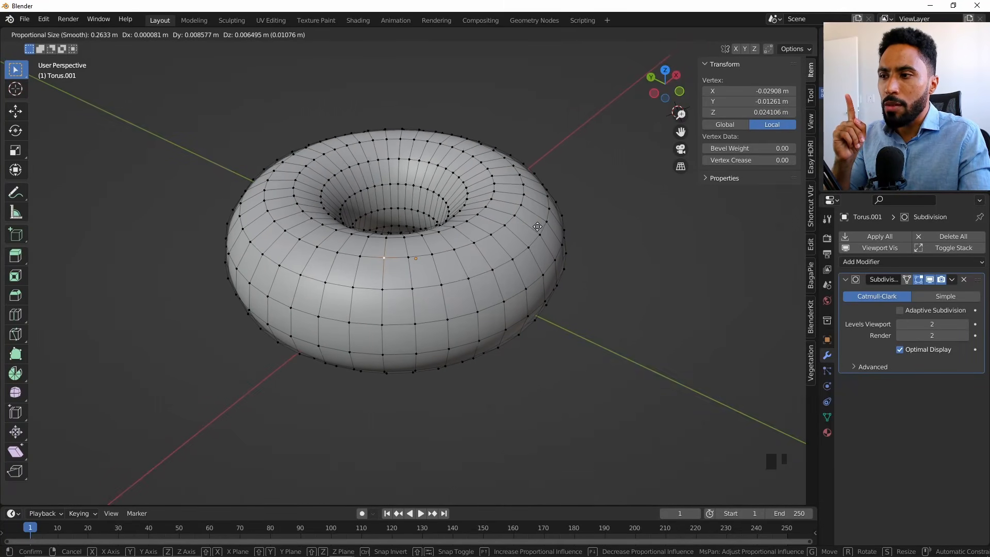
scroll(537, 227, "up", 18)
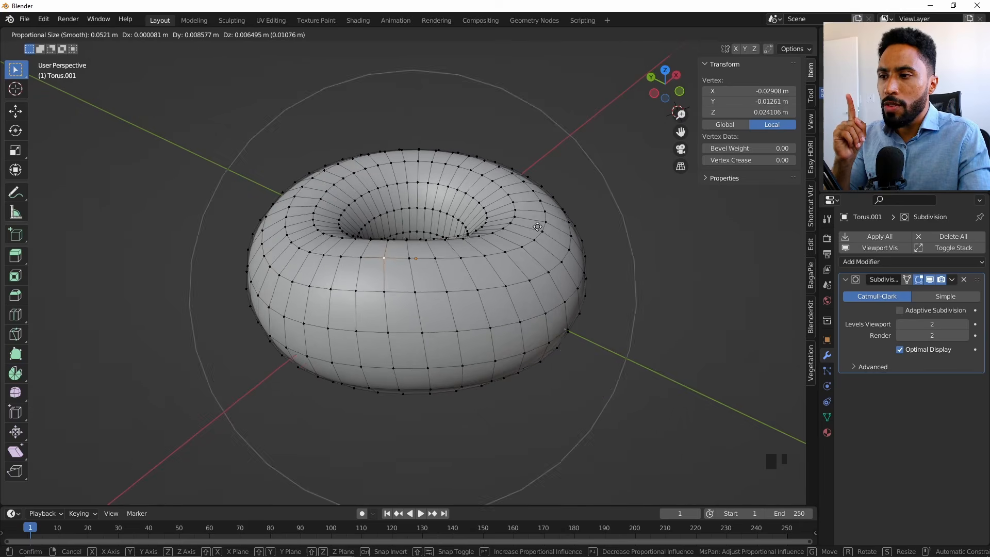
scroll(538, 227, "up", 1)
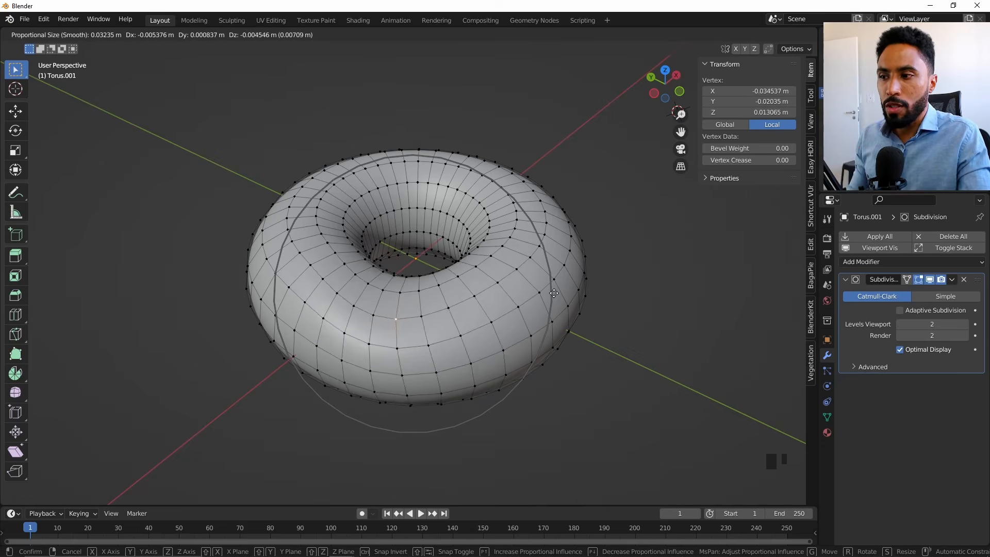
right_click(624, 220)
- Try slightly displacing separate areas around the torus by moving three vertices with Proportional Editing
middle_click_drag(619, 227, 588, 256)
key("g")
left_click(595, 248)
right_click(333, 310)
key("g")
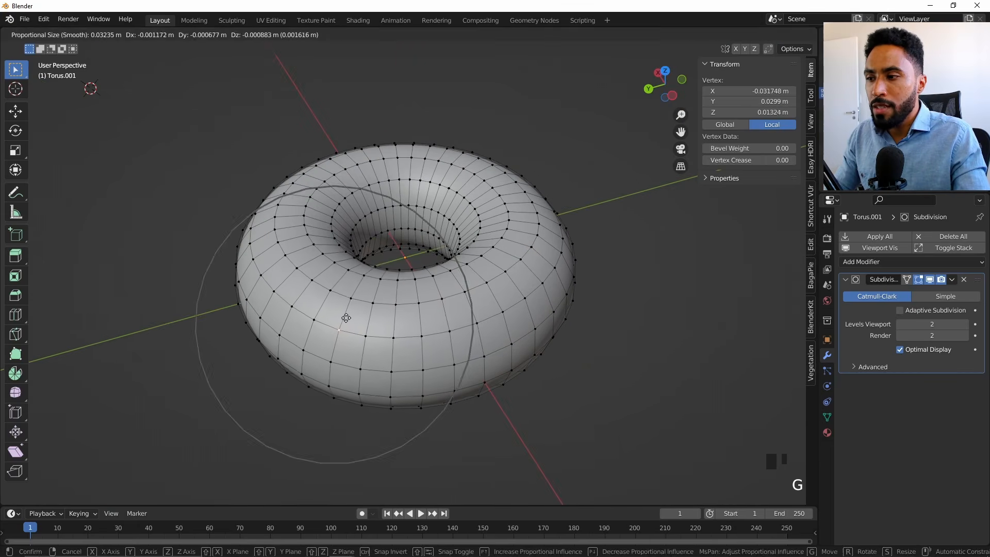
left_click(346, 317)
right_click(325, 188)
key("g")
left_click(318, 178)
- Try raising one rear area, pulling the hole's inner wall and lowering the neighbouring rear area, with the influence reduced to about 0.024 m
right_click(461, 162)
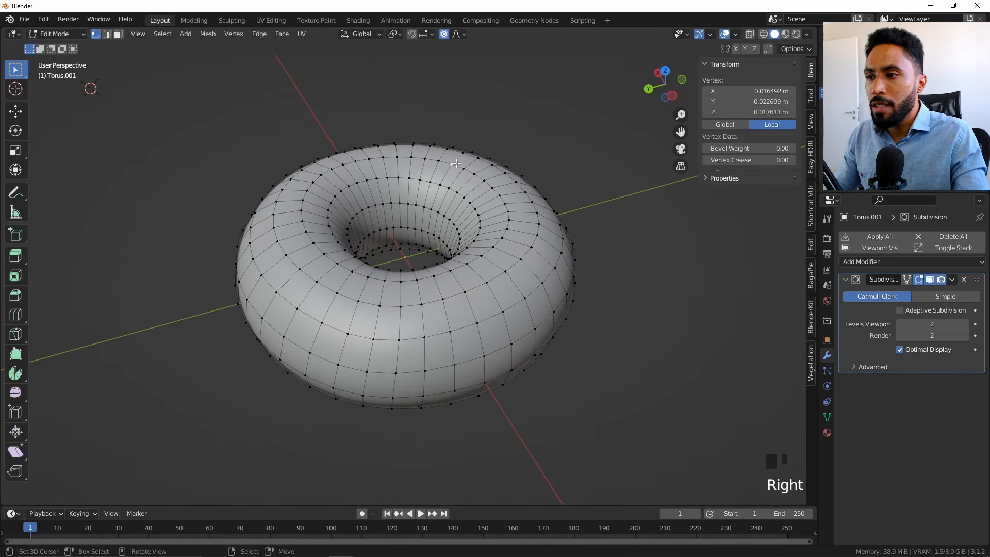
key("g")
left_click(476, 144)
right_click(435, 210)
key("g")
scroll(412, 216, "up", 3)
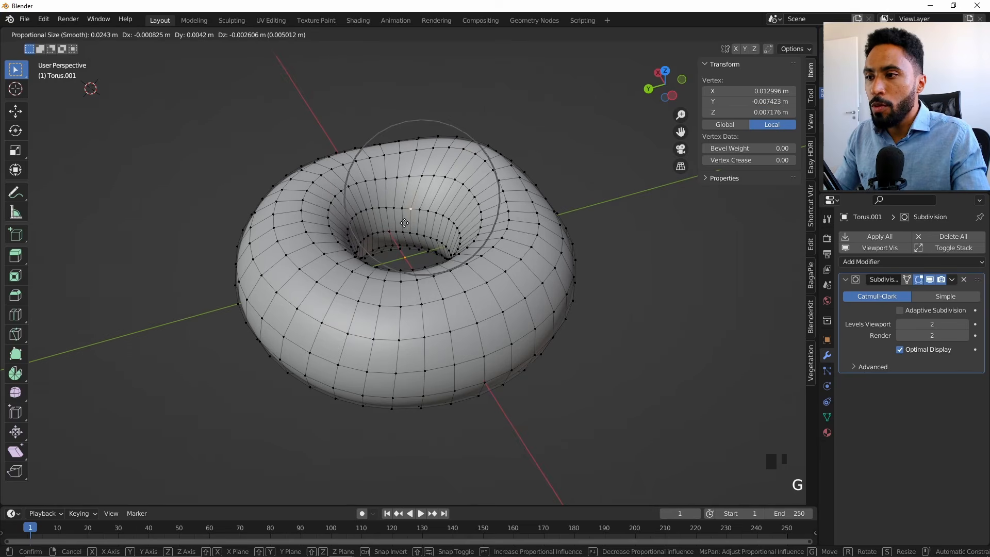
left_click(405, 223)
right_click(376, 152)
key("g")
left_click(395, 182)
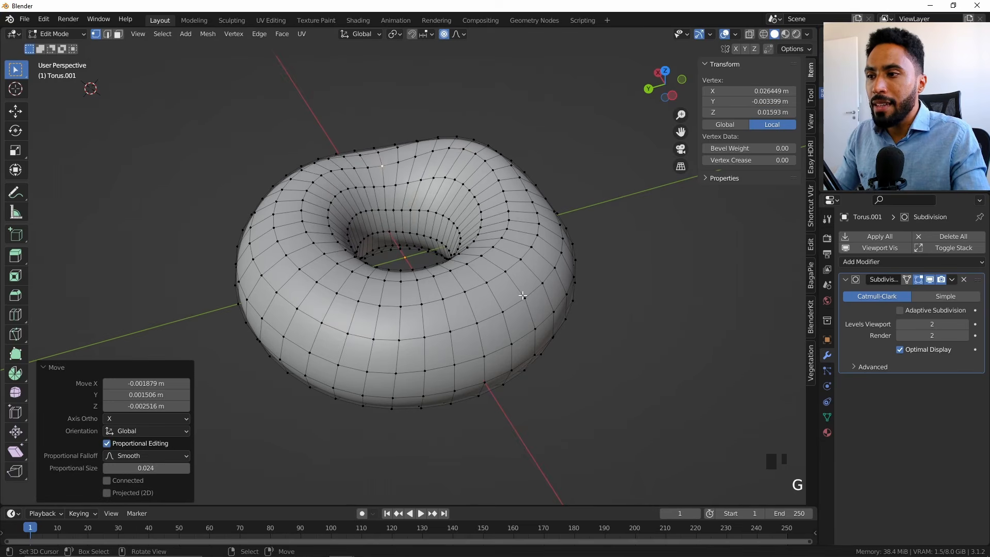
- Try moving three vertices on the torus's front outer side with a smaller influence, and inspect the shape in Object Mode
middle_click_drag(523, 295, 454, 256)
right_click(478, 250)
key("g")
left_click(474, 264)
right_click(526, 314)
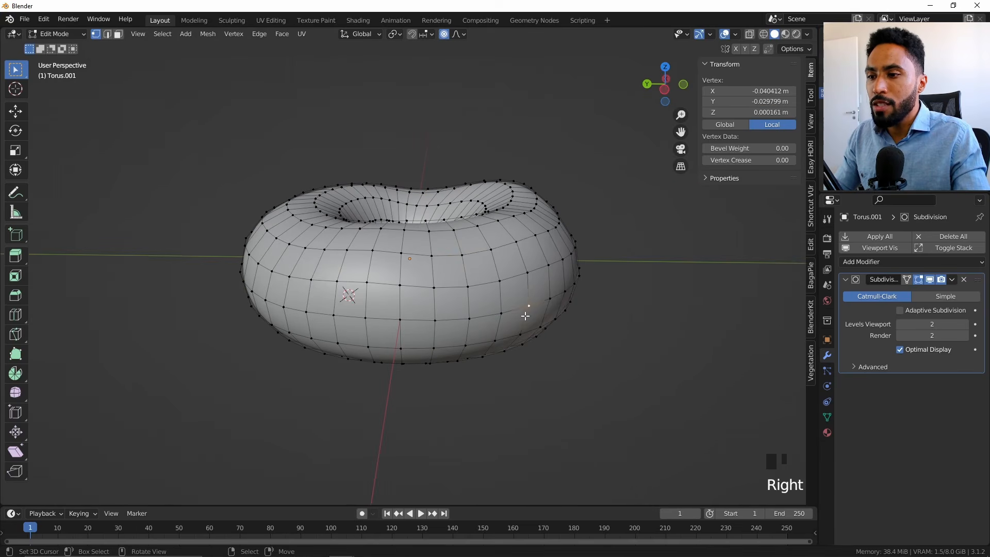
key("g")
left_click(514, 307)
right_click(291, 295)
key("g")
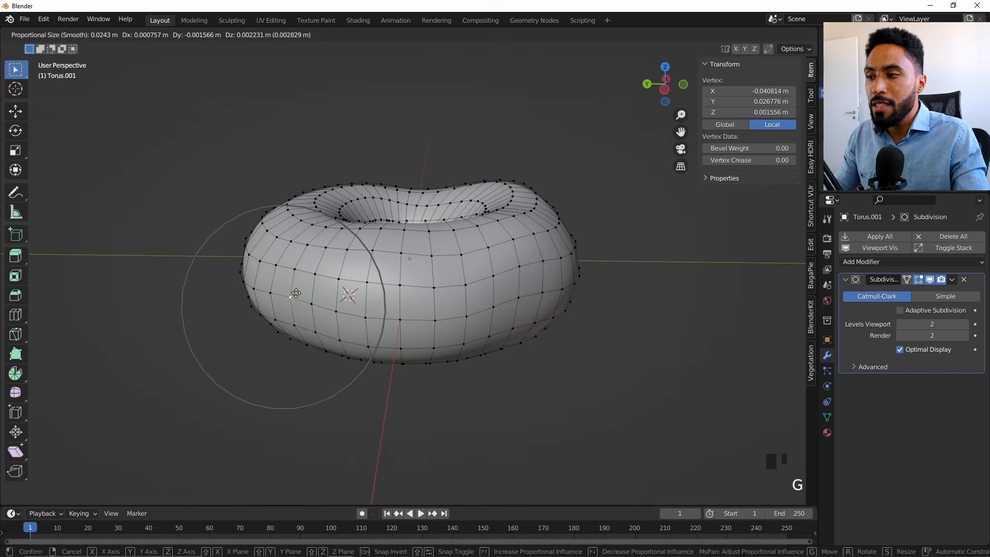
scroll(296, 293, "up", 3)
left_click(296, 315)
key("Tab")
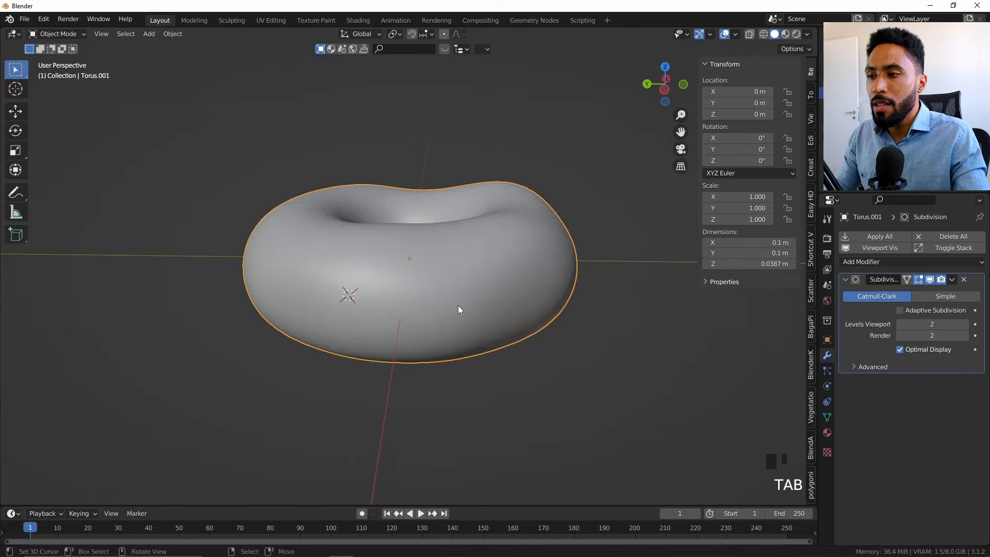
middle_click_drag(458, 305, 519, 335)
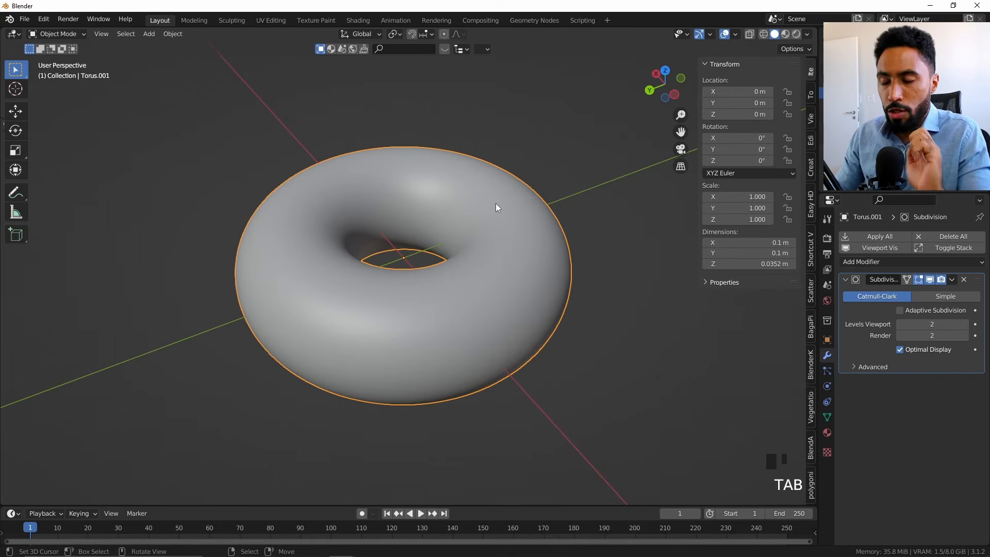
- Return to Edit Mode and try moving a vertex on the torus's outer side along the X, Z and Y axes
key("Tab")
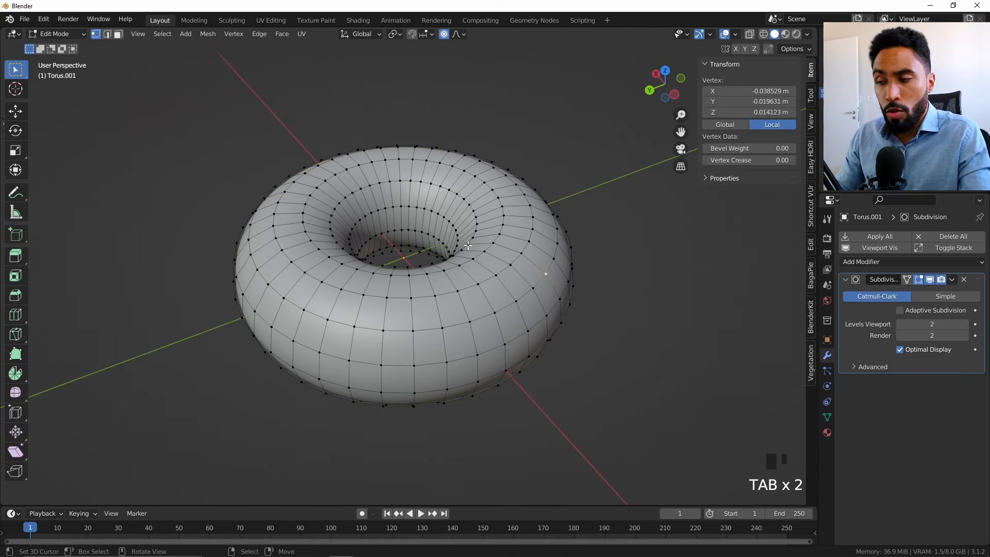
right_click(278, 200)
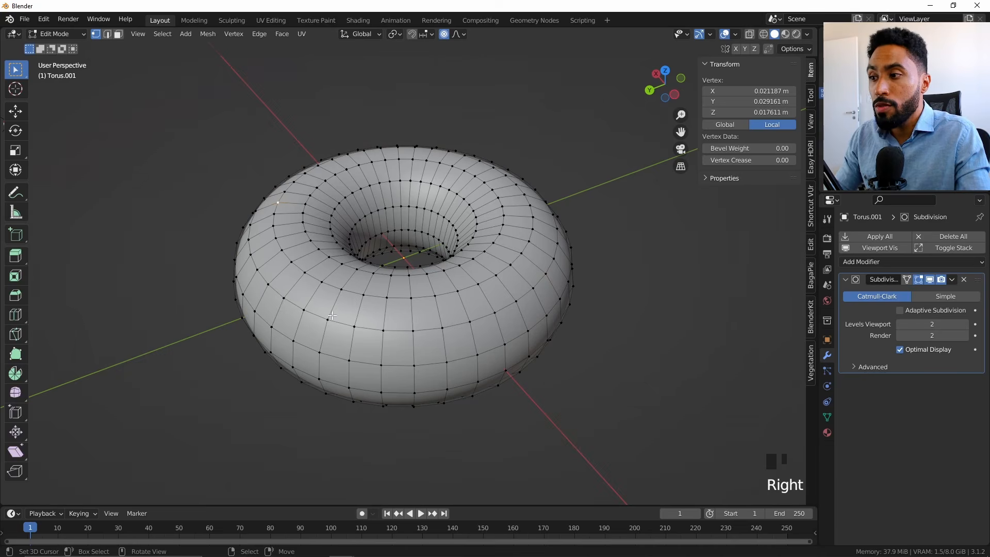
right_click(367, 303)
right_click(551, 235)
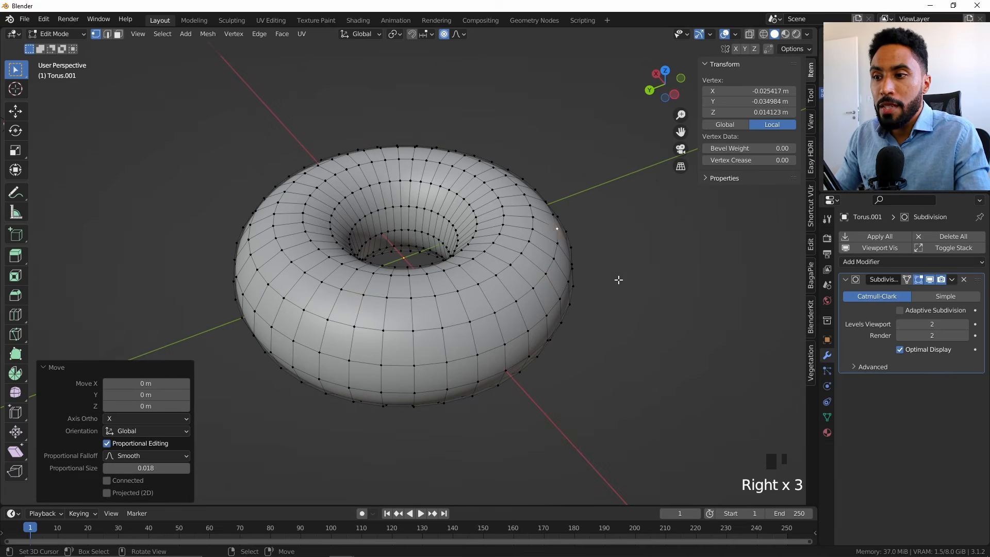
key("g")
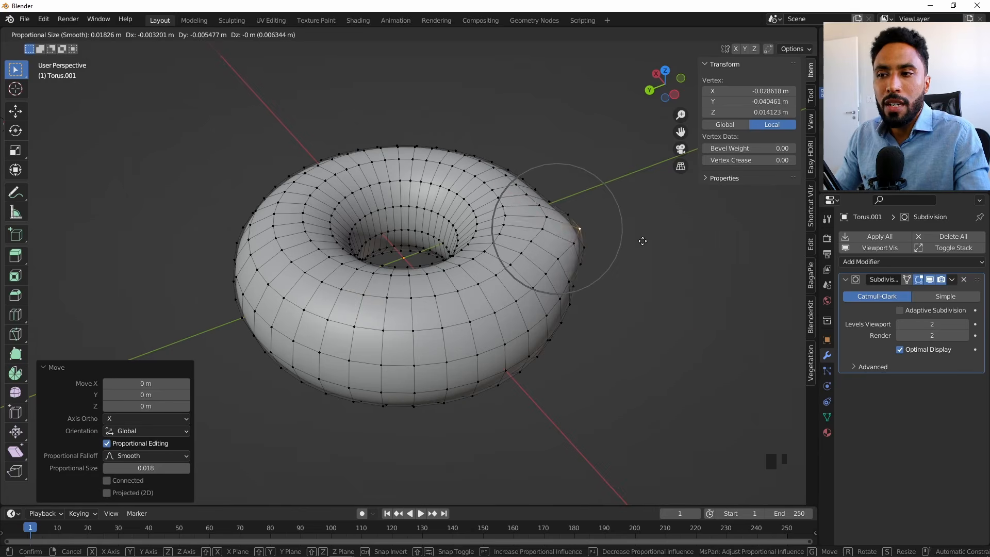
key("x")
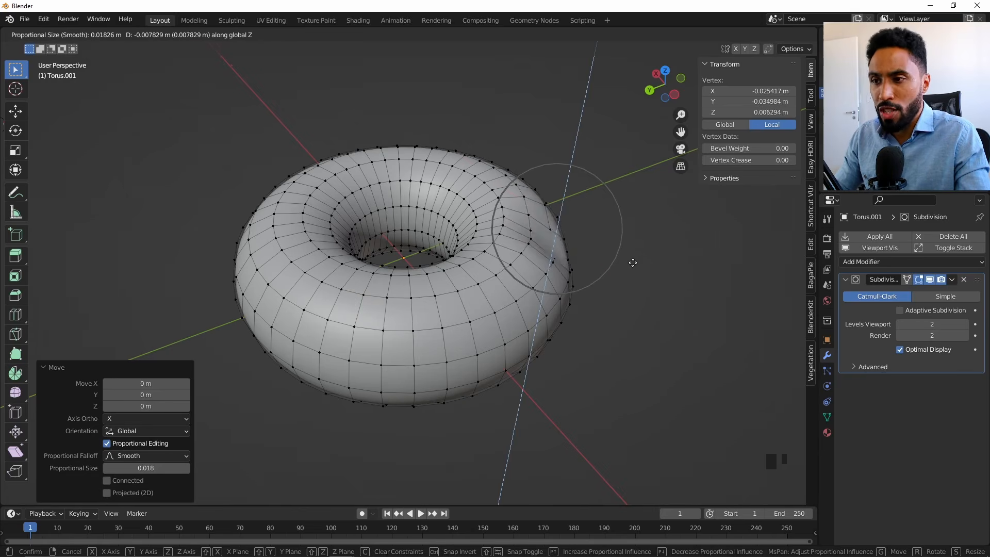
key("y")
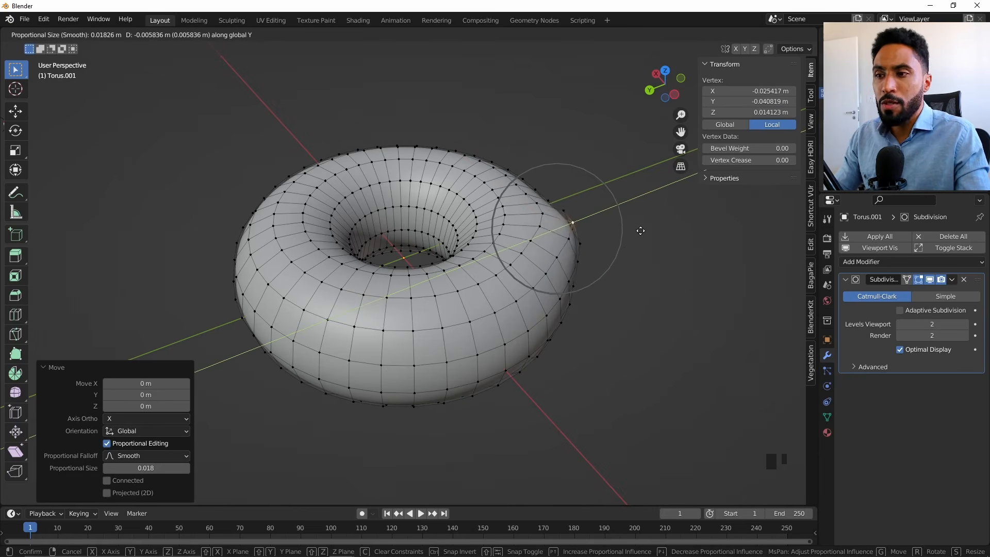
key("Escape")
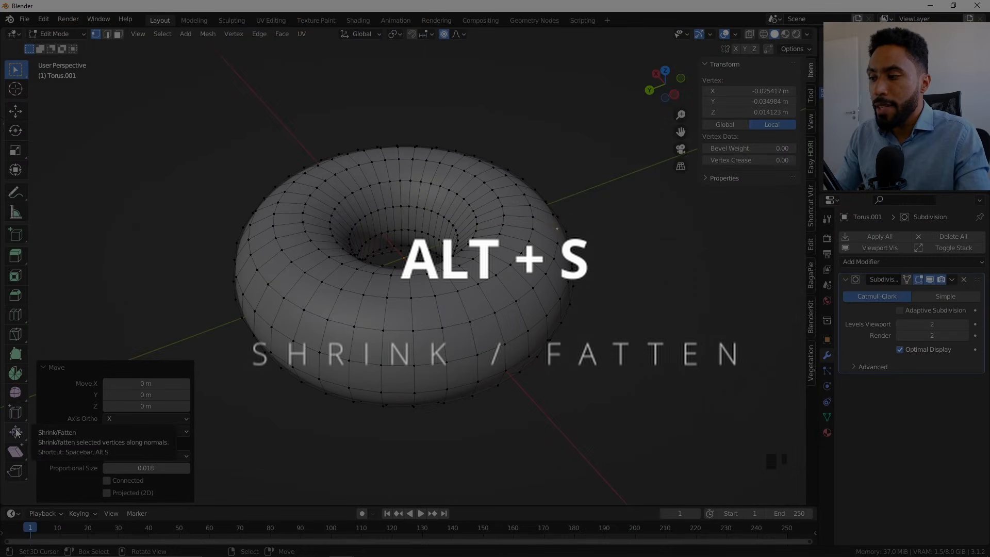
- Activate the Shrink/Fatten tool, and try a free move of a vertex on the torus's upper surface, undoing that move
left_click(16, 432)
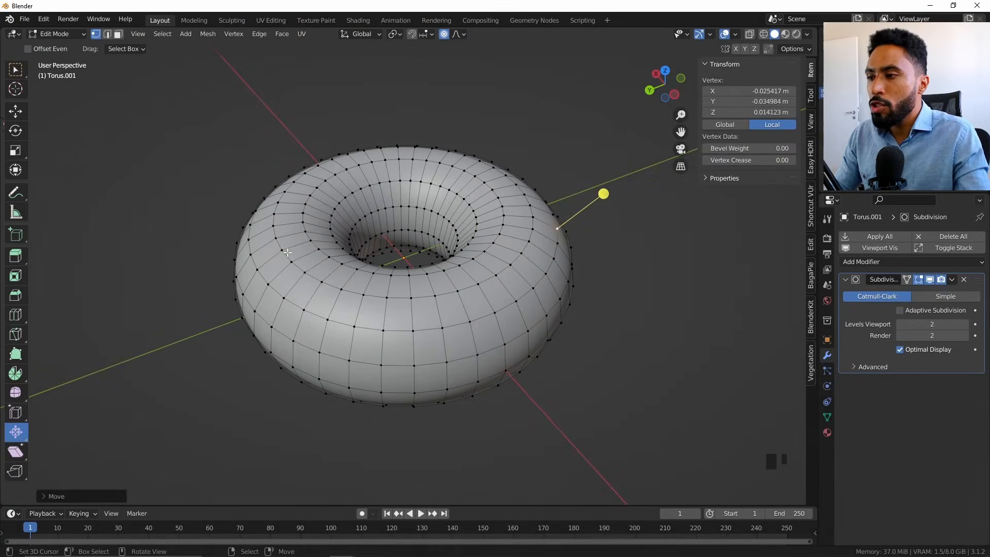
right_click(287, 253)
key("g")
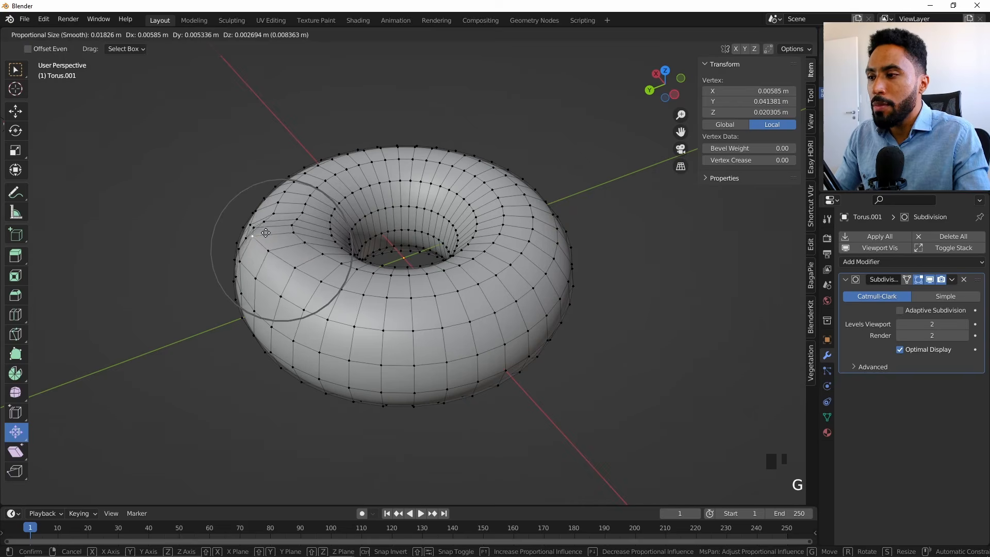
left_click(273, 225)
scroll(377, 314, "up", 1)
middle_click_drag(377, 315, 450, 293)
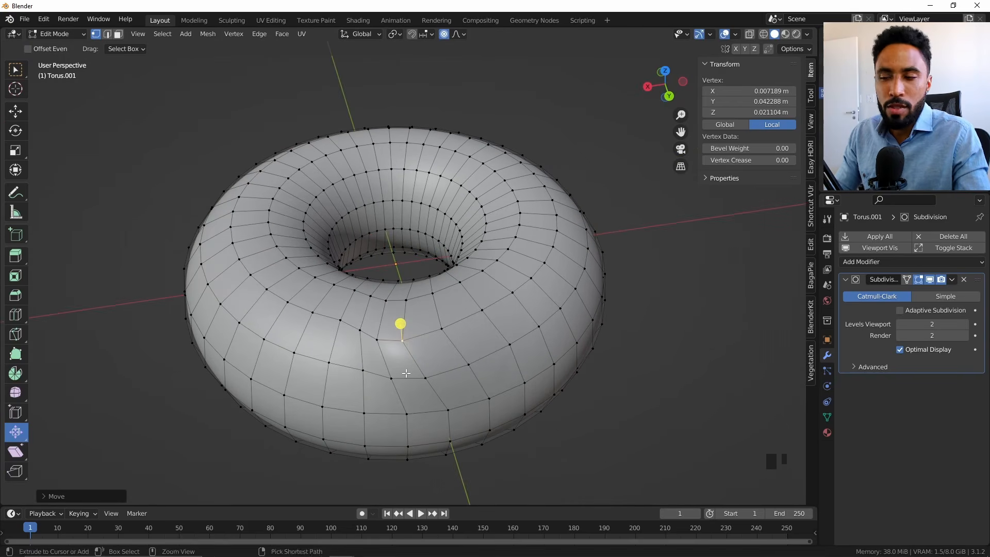
key("ctrl+z")
- Try fattening the selected upper-surface vertex along its normal with Shrink/Fatten
middle_click_drag(224, 401, 29, 186)
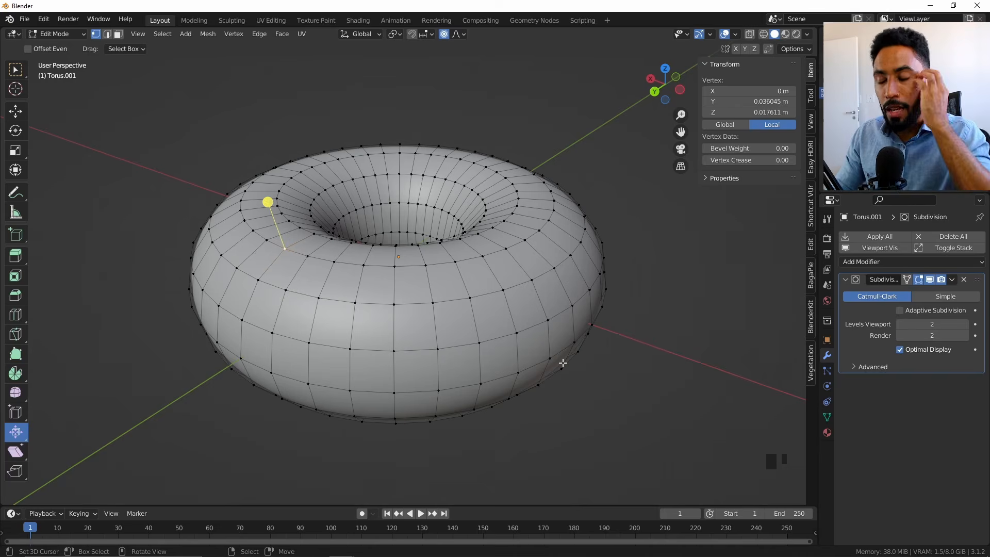
key("alt+s")
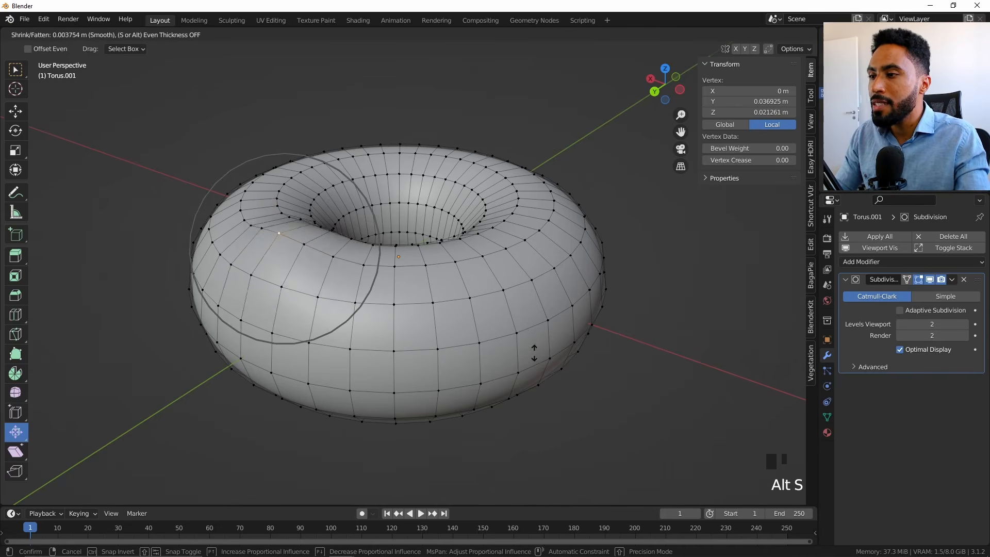
right_click(471, 292)
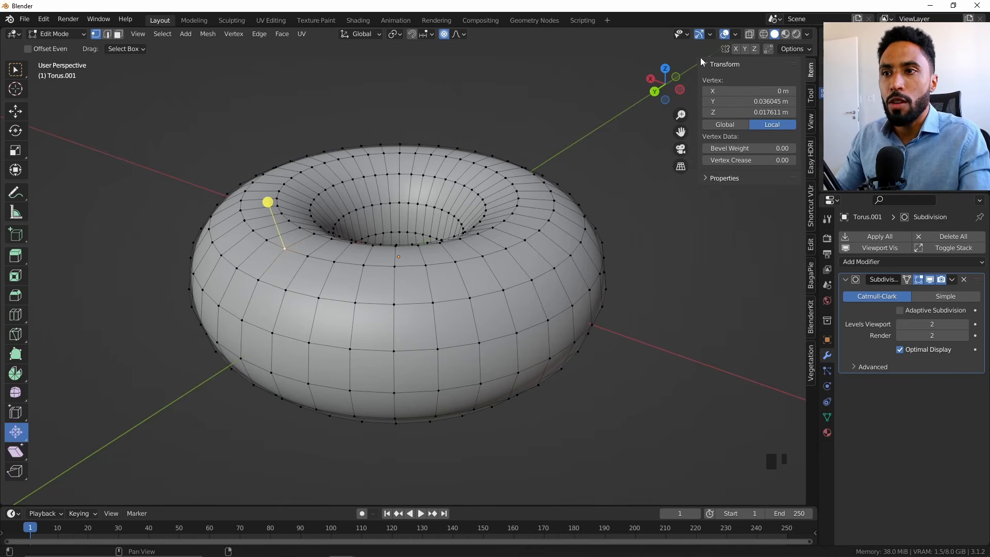
- Display the mesh's vertex normals in the viewport with a line size of 0.01
left_click(736, 34)
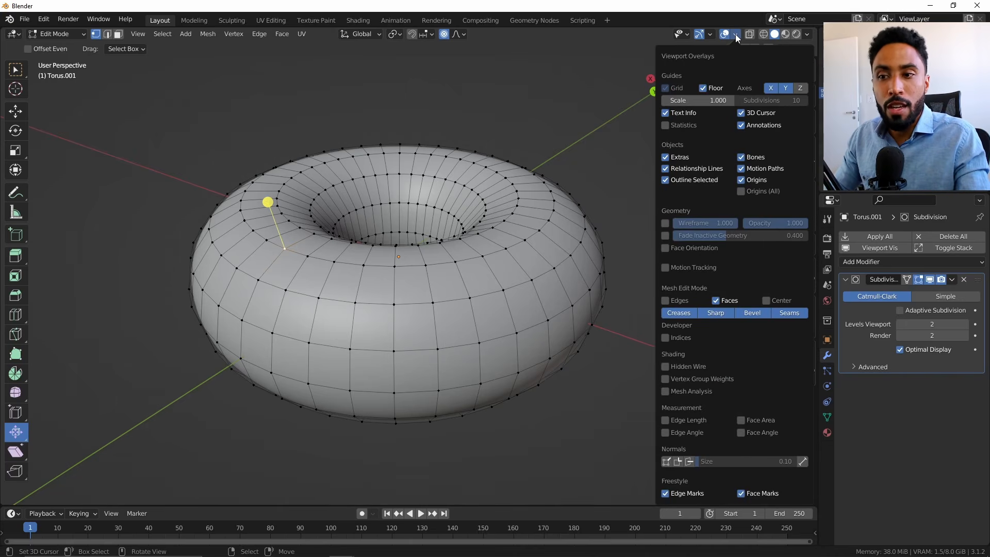
left_click(667, 461)
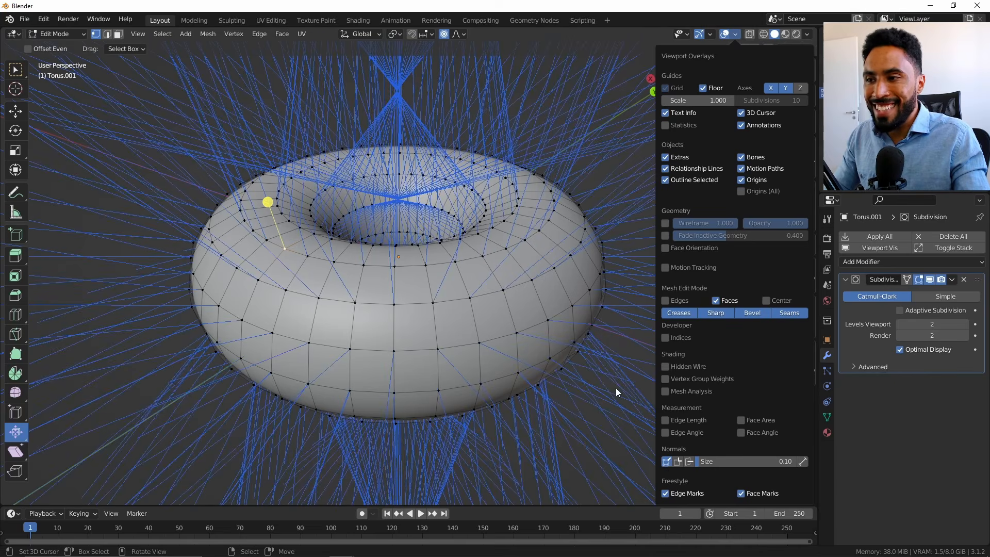
key("n")
scroll(616, 388, "down", 2)
scroll(503, 289, "up", 3)
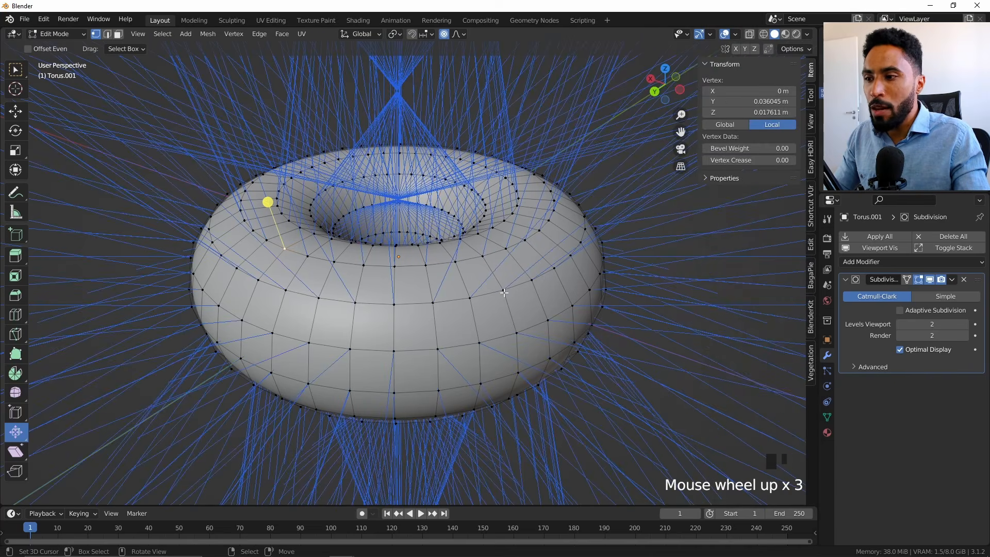
left_click(737, 35)
left_click_drag(748, 462, 744, 461)
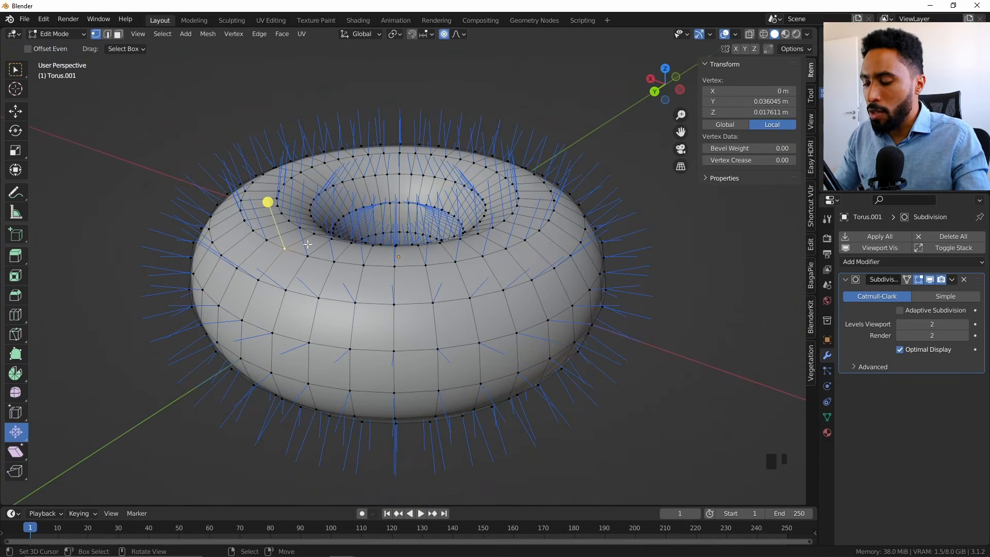
- Try fattening the selected vertex along its displayed normal, and turn off the vertex normals display
key("alt+s")
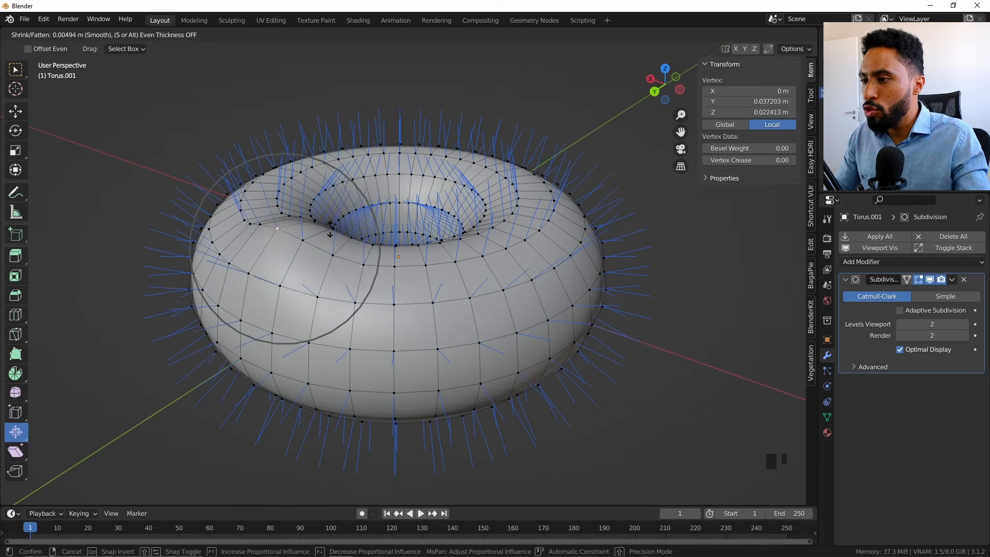
right_click(328, 222)
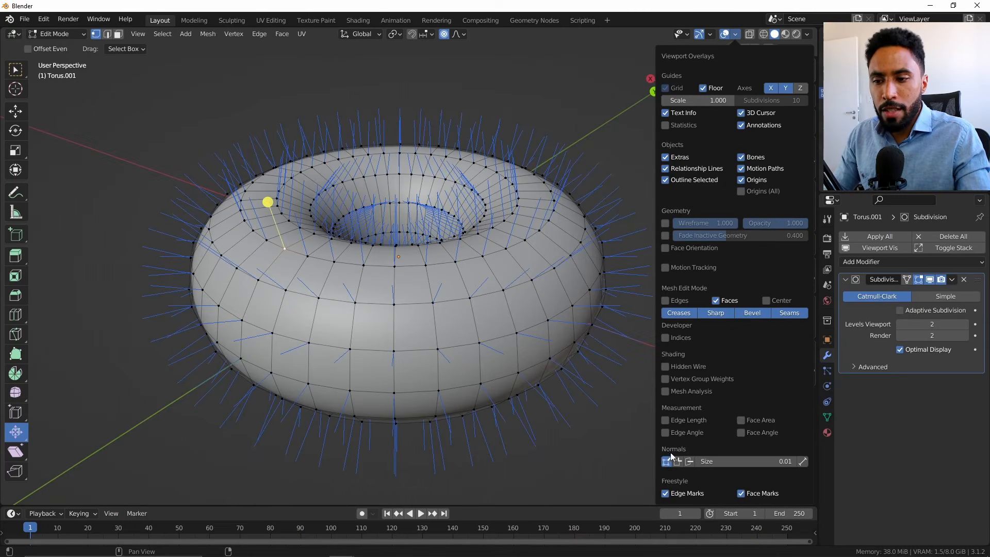
left_click(667, 462)
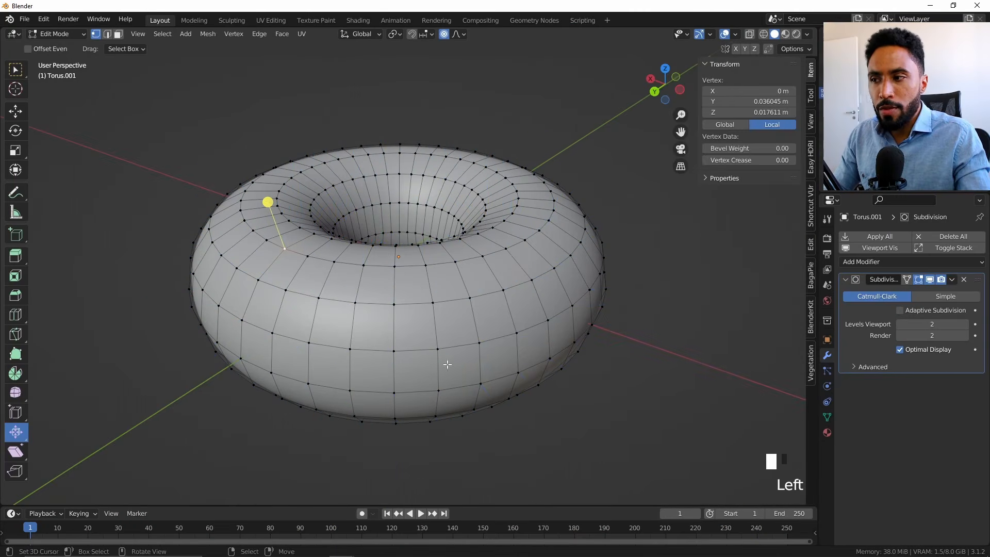
- Select five vertices spread around the torus's upper surface and fatten them slightly outward together with Shrink/Fatten
middle_click_drag(419, 254, 309, 235)
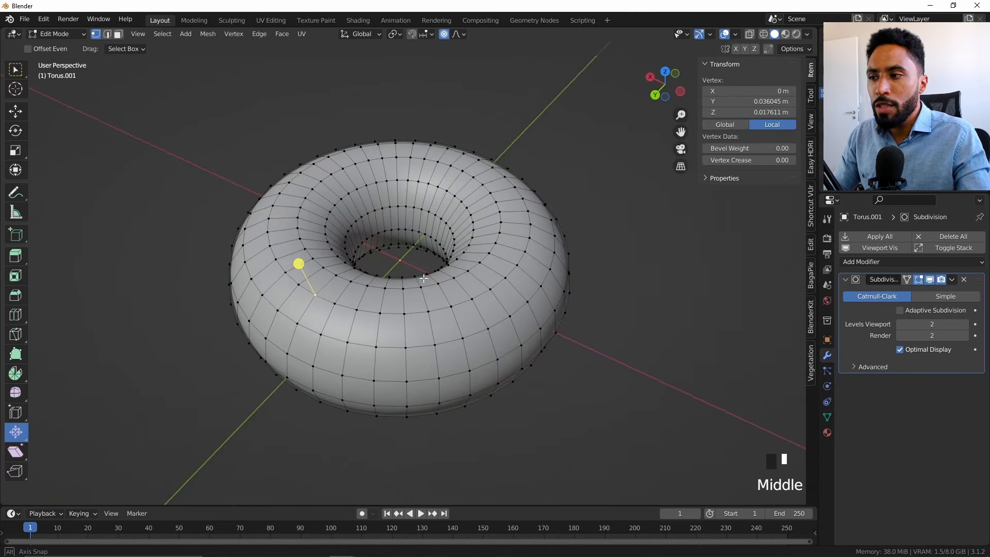
right_click(288, 180)
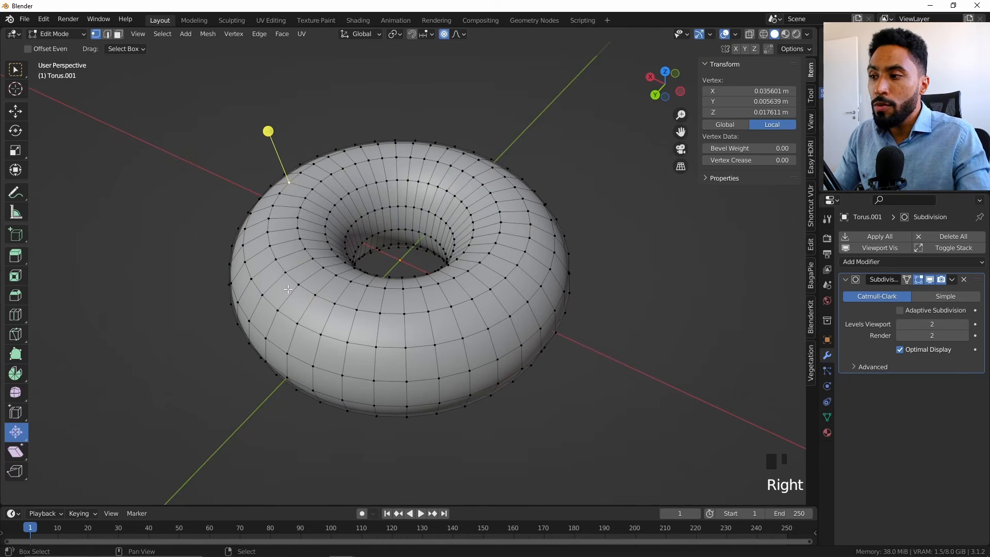
right_click(283, 268, "shift")
right_click(556, 252, "shift")
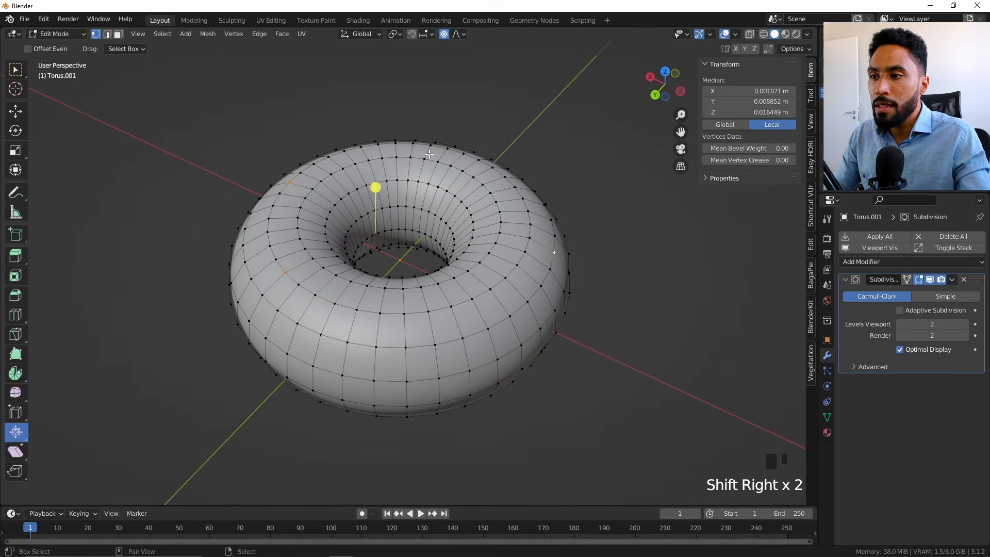
right_click(410, 351, "shift")
middle_click_drag(410, 351, 634, 268)
key("alt+s")
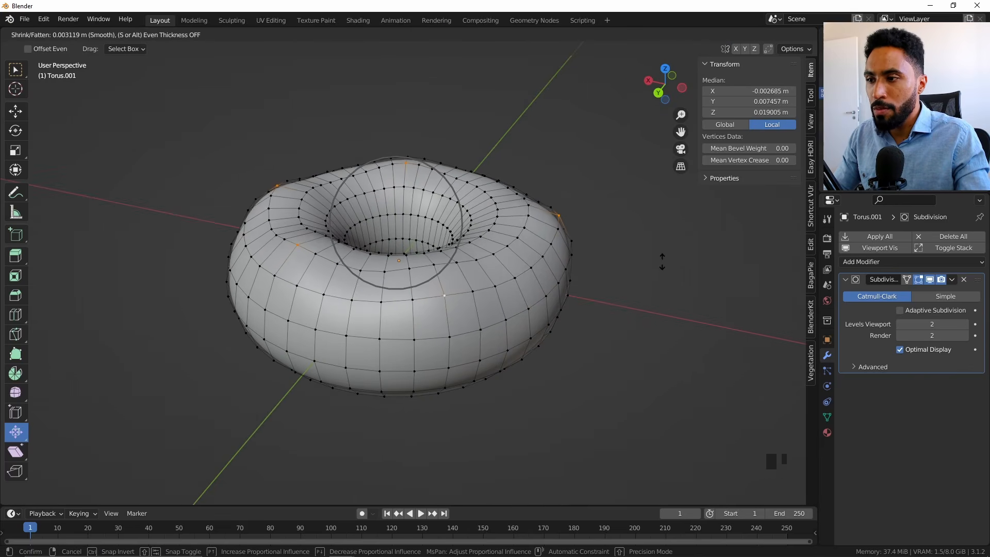
left_click(665, 258)
- Select vertices around the torus's lower outer side and push them slightly along their normals with Shrink/Fatten
middle_click_drag(665, 257, 550, 266)
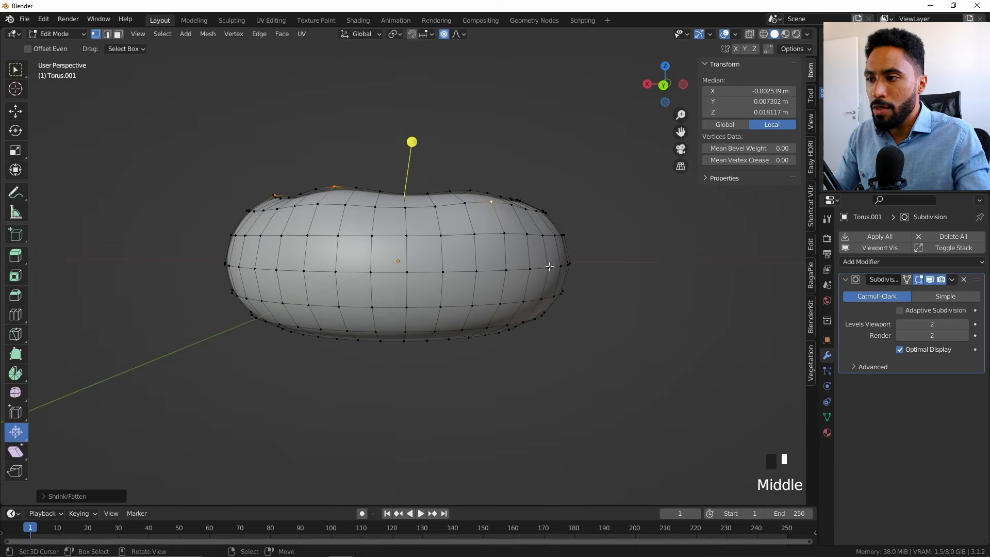
middle_click_drag(372, 303, 351, 351)
right_click(331, 306, "shift")
key("g")
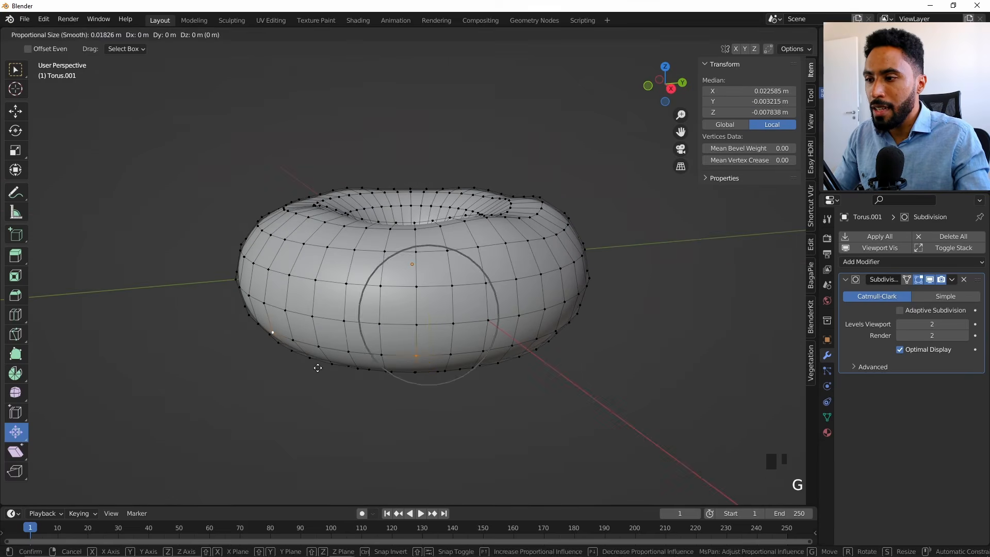
right_click(318, 368)
key("alt+s")
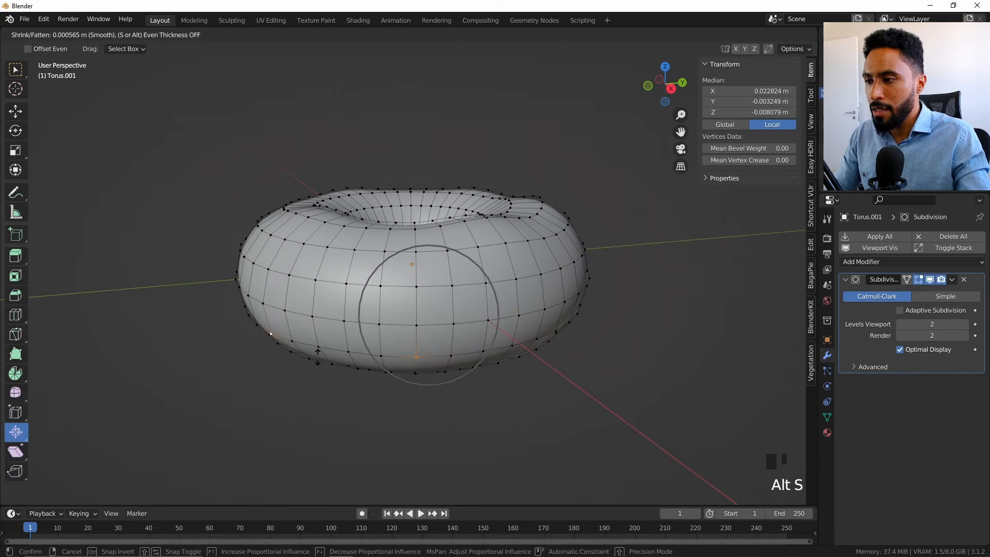
left_click(347, 348)
- Slightly move one vertex on the torus's outer side and another on its upper surface with Proportional Editing
middle_click_drag(346, 348, 403, 364)
right_click(311, 312)
middle_click_drag(385, 307, 363, 316)
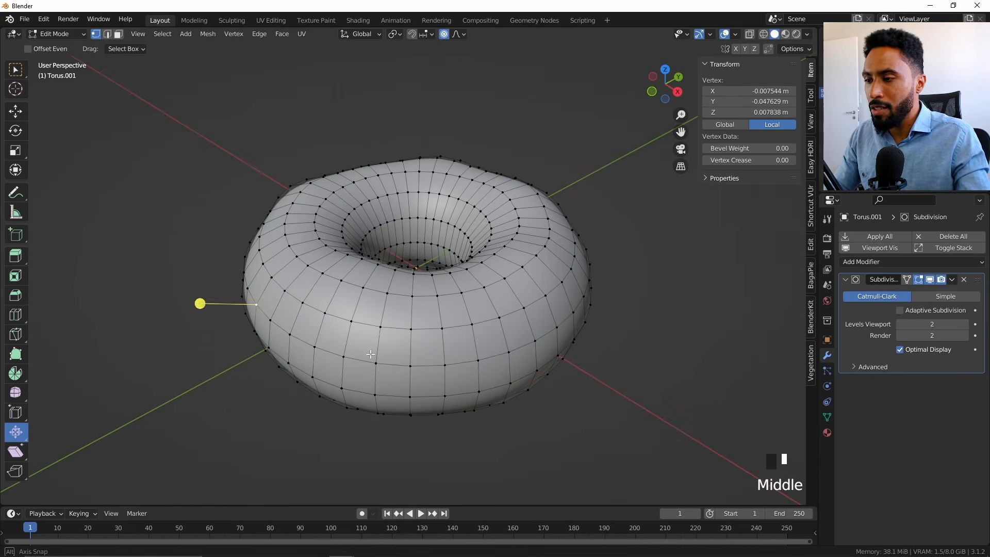
key("g")
left_click(338, 322)
right_click(301, 252)
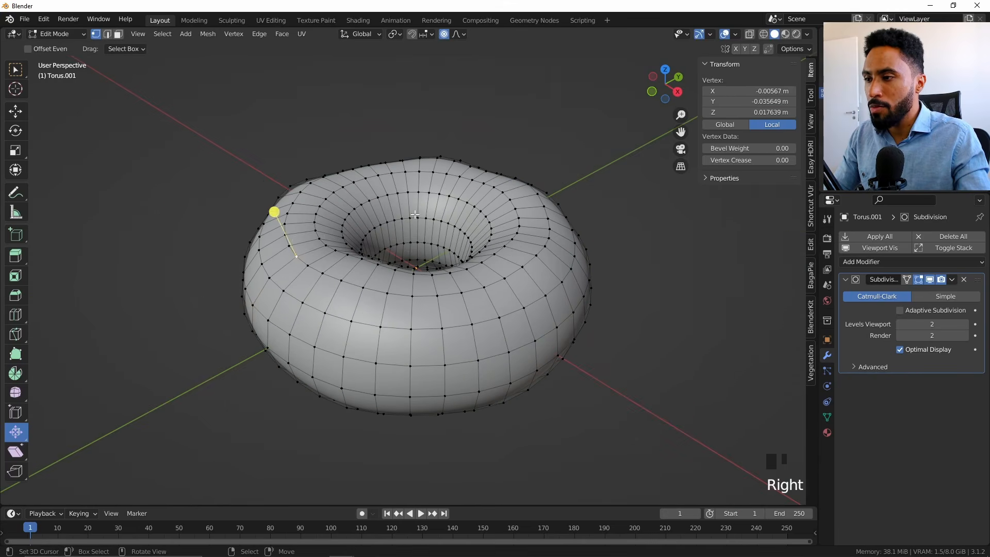
key("g")
left_click(417, 216)
- Undo a trial move of a vertex on the hole's rear inner slope and push it inward with Shrink/Fatten instead
middle_click_drag(417, 216, 405, 167)
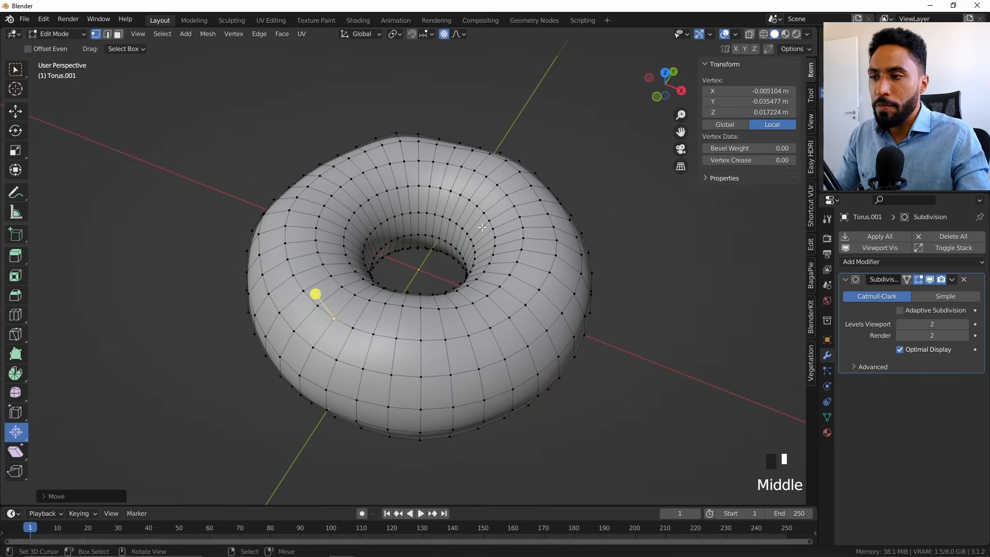
right_click(406, 182)
key("g")
left_click(488, 214)
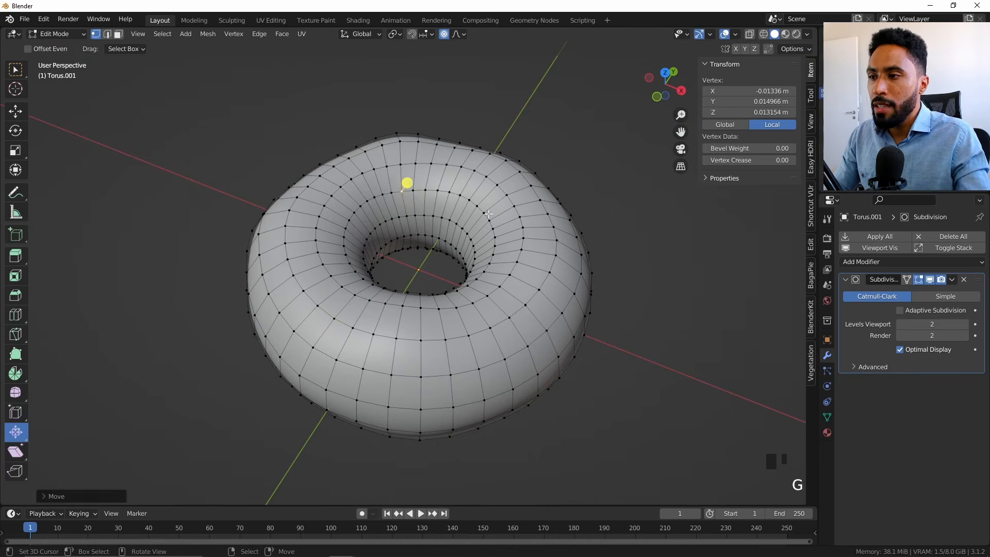
key("ctrl+z")
key("alt+s")
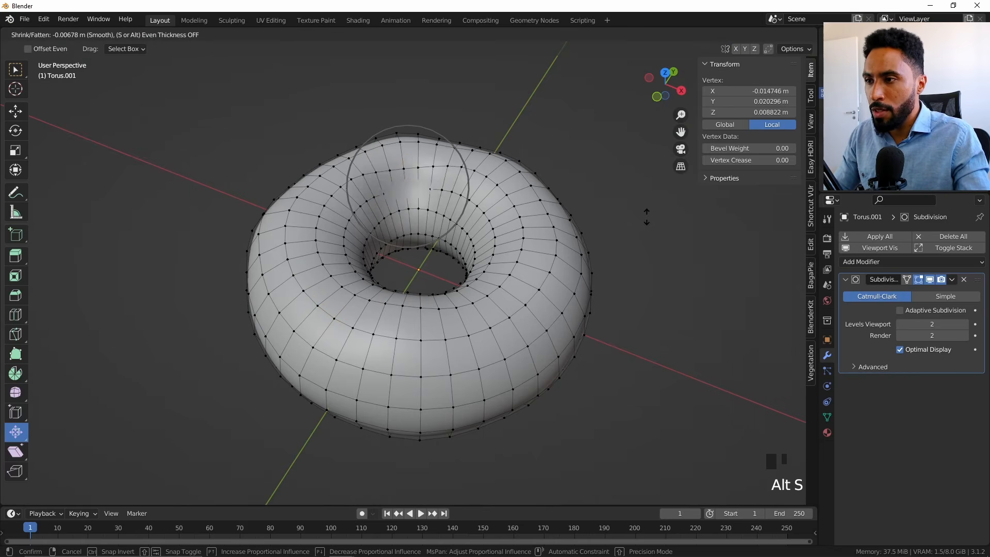
left_click(605, 216)
- Move two separate vertices on the torus's lower outer side with Proportional Editing
middle_click_drag(602, 223, 529, 241)
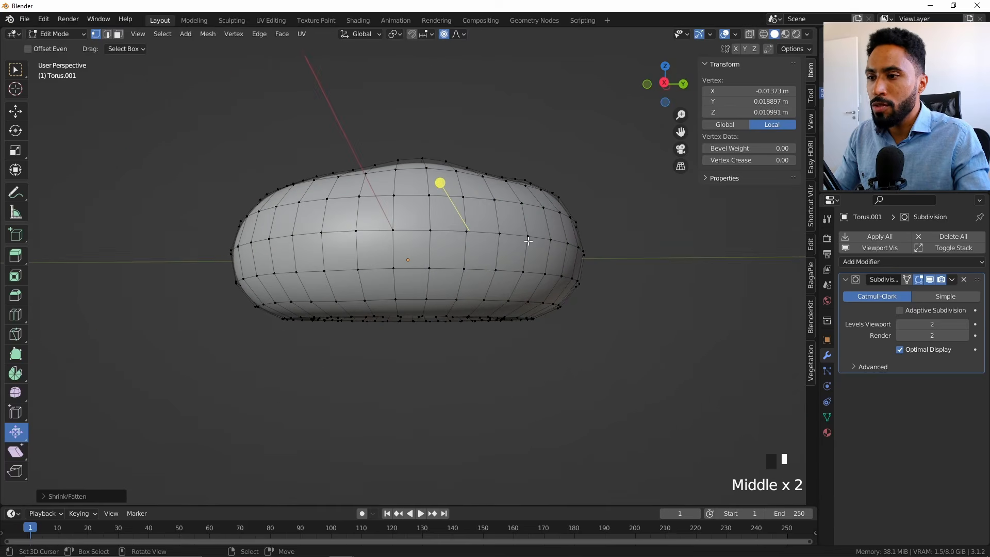
right_click(494, 290)
key("g")
left_click(608, 333)
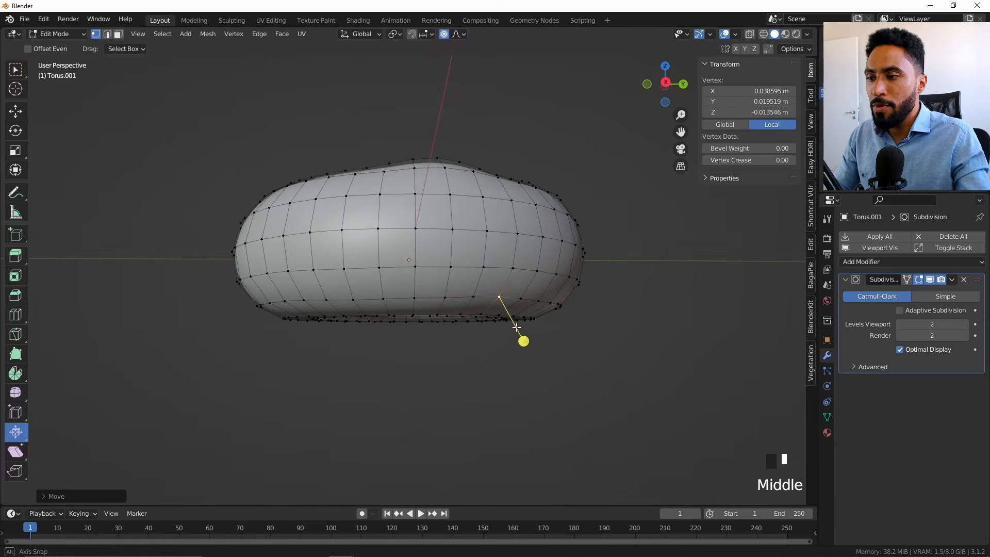
middle_click_drag(608, 333, 471, 325)
right_click(338, 285)
key("g")
left_click(345, 289)
- Shift three separate vertices on the torus's outer side, one after another, with Proportional Editing
middle_click_drag(370, 321, 310, 345)
right_click(288, 352)
key("g")
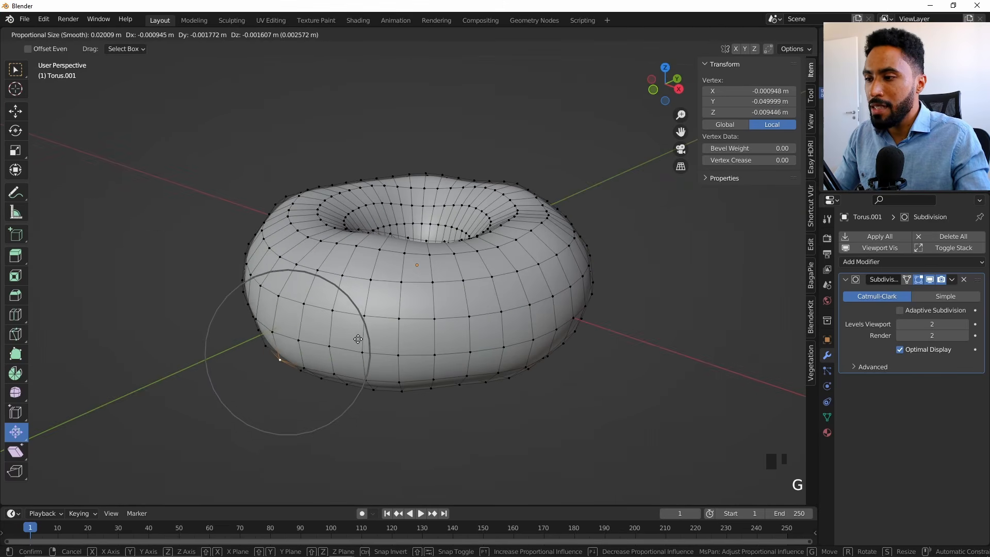
left_click(230, 398)
middle_click_drag(230, 398, 619, 375)
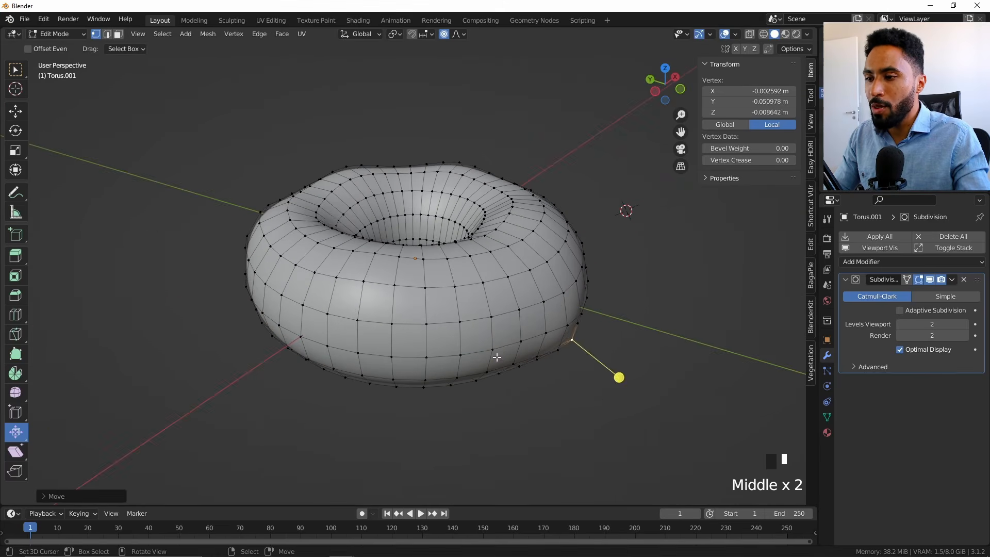
right_click(509, 381)
key("g")
left_click(510, 389)
middle_click_drag(511, 389, 547, 404)
right_click(439, 357)
key("g")
left_click(487, 396)
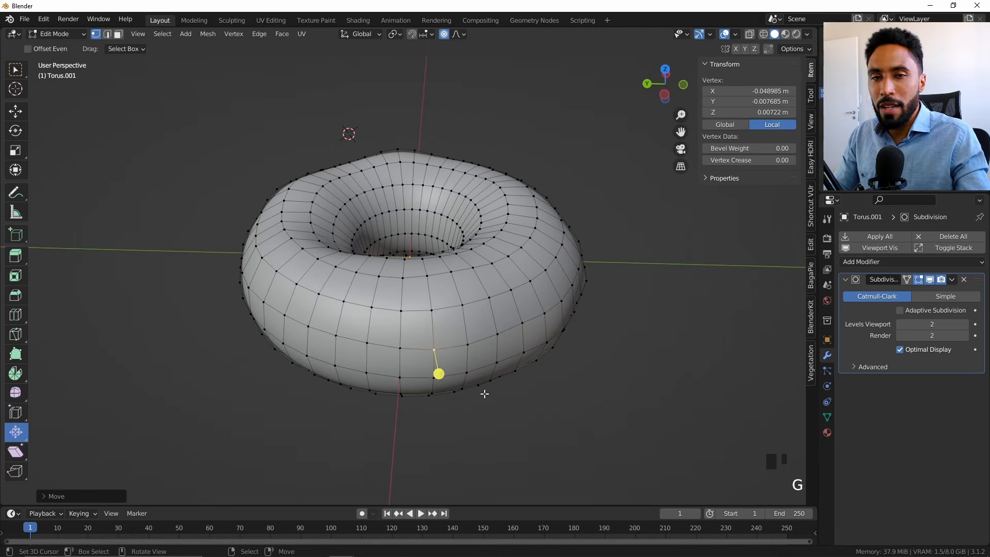
- Move a vertex on the torus's upper surface with Proportional Editing, adjust it with Shrink/Fatten, and check the smooth shape in Object Mode
middle_click_drag(485, 359, 320, 458)
right_click(324, 195)
key("g")
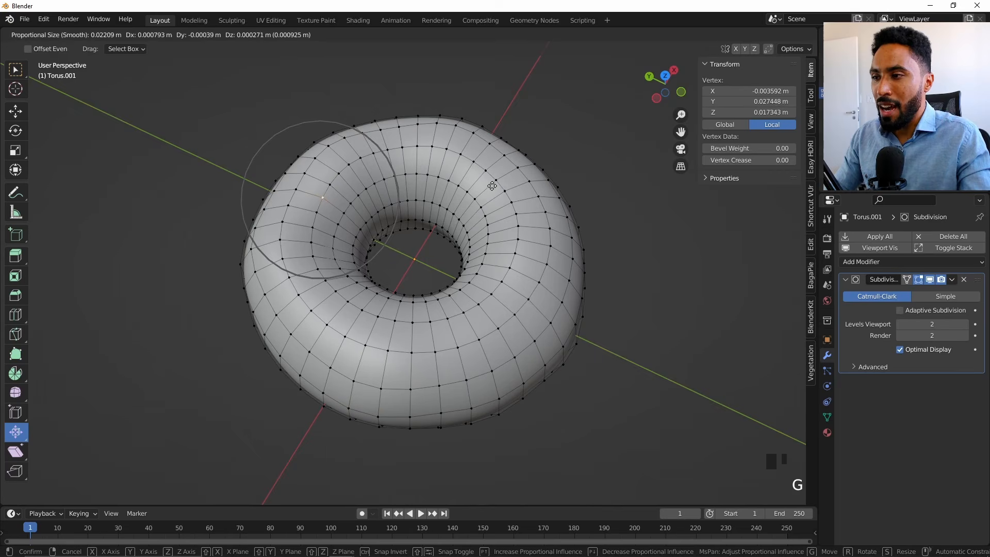
left_click(492, 186)
key("alt+s")
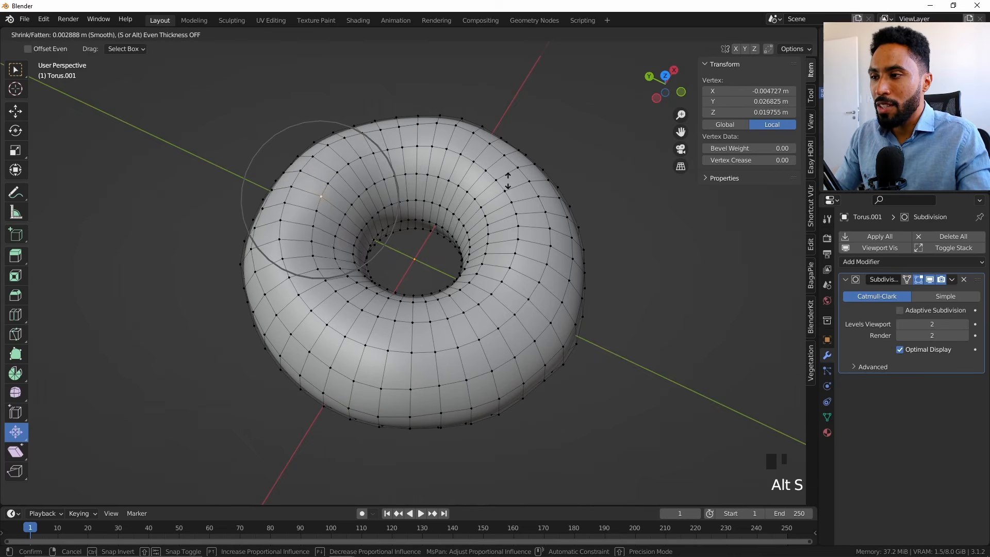
left_click(502, 183)
middle_click_drag(503, 183, 568, 179)
key("Tab")
scroll(522, 284, "down", 2)
middle_click_drag(521, 284, 551, 287)
- Select vertices on the torus's outer side in Edit Mode and displace them slightly along their normals with Shrink/Fatten
key("Tab")
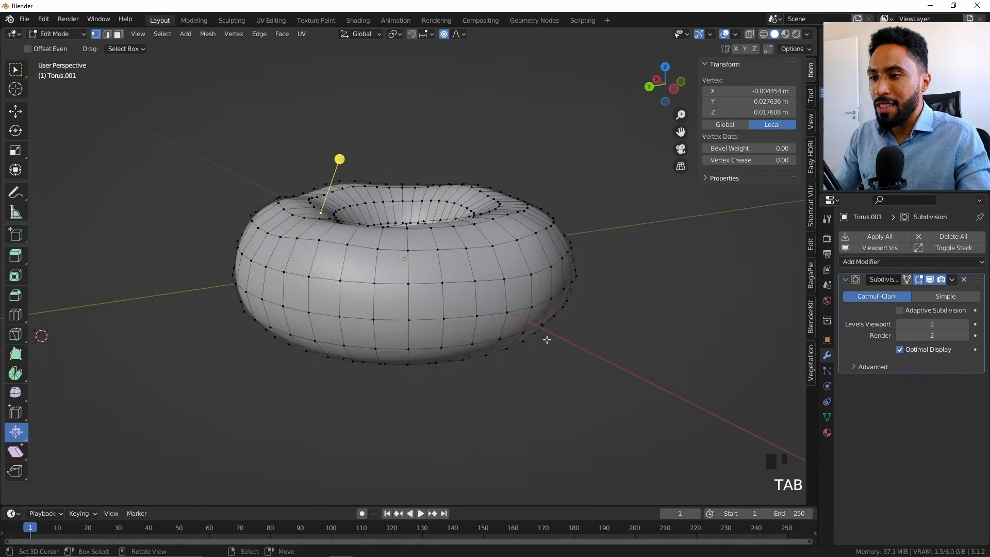
middle_click_drag(545, 339, 490, 392)
right_click(521, 358)
key("alt+s")
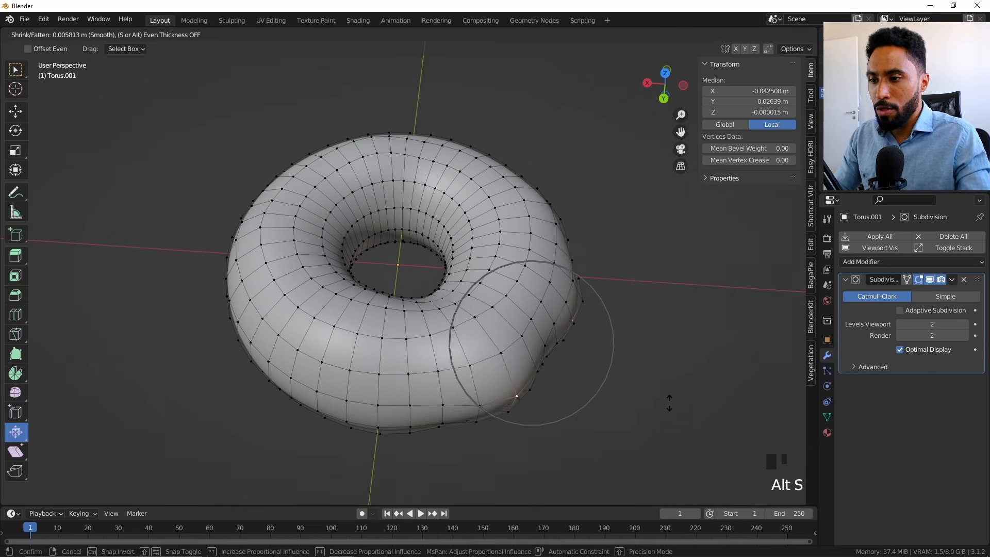
left_click(644, 411)
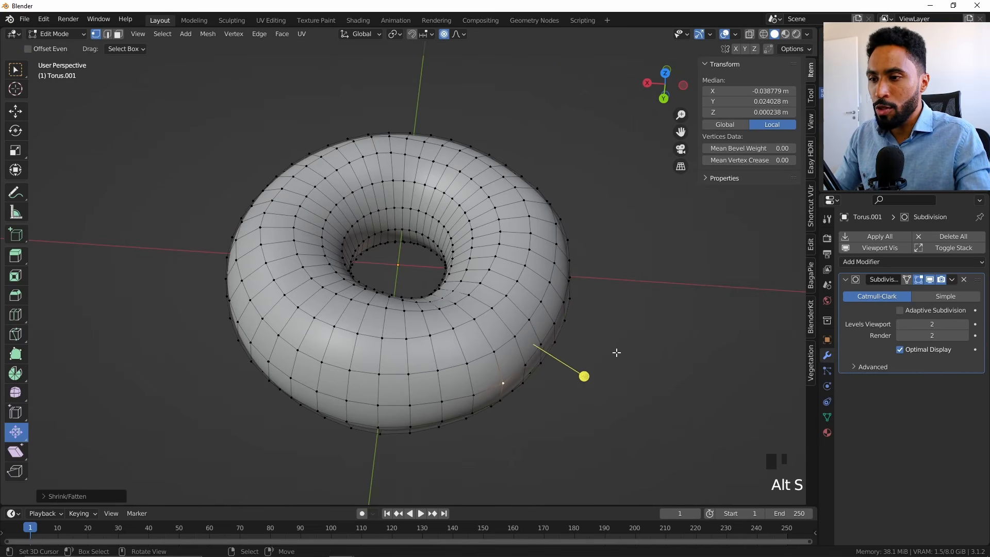
middle_click_drag(616, 351, 506, 272)
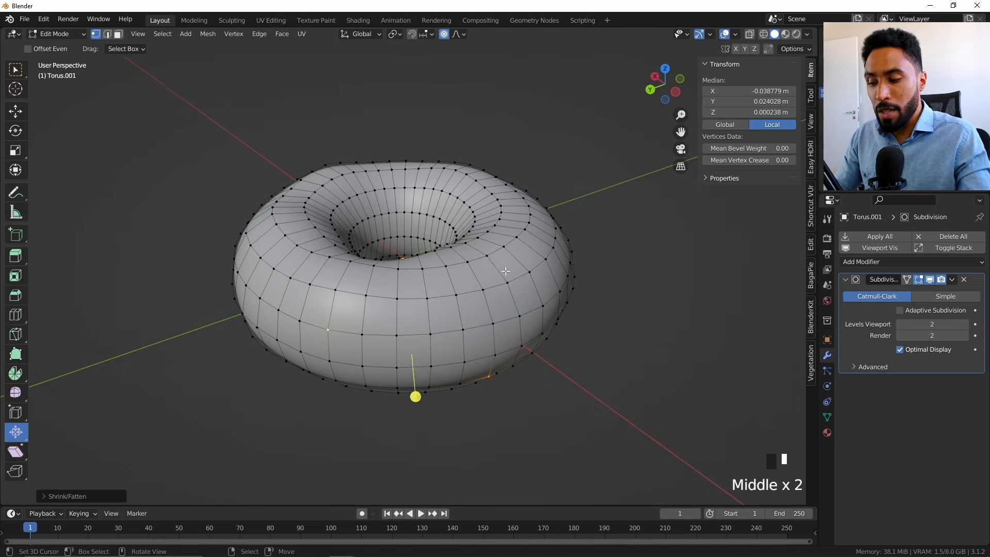
- In face select mode, select two separate faces on the torus's upper outer side and push them slightly outward with Shrink/Fatten
key("3")
right_click(525, 254)
right_click(276, 289, "shift")
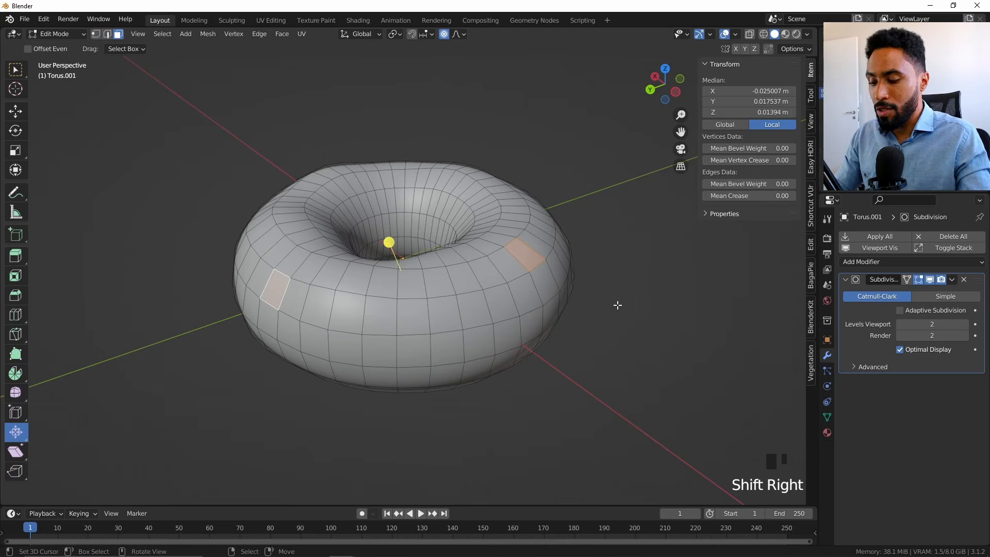
key("alt+s")
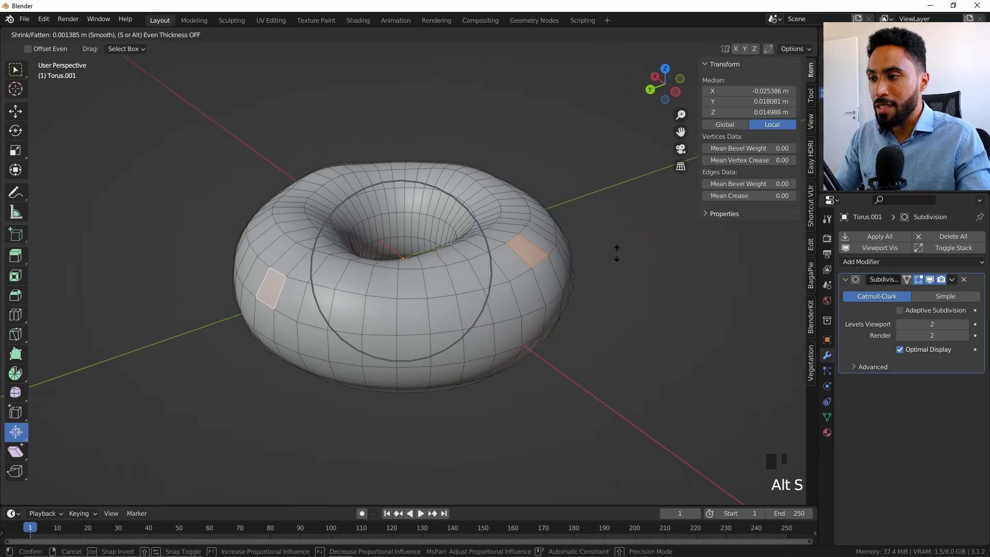
left_click(617, 256)
middle_click_drag(617, 270, 556, 292)
key("Tab")
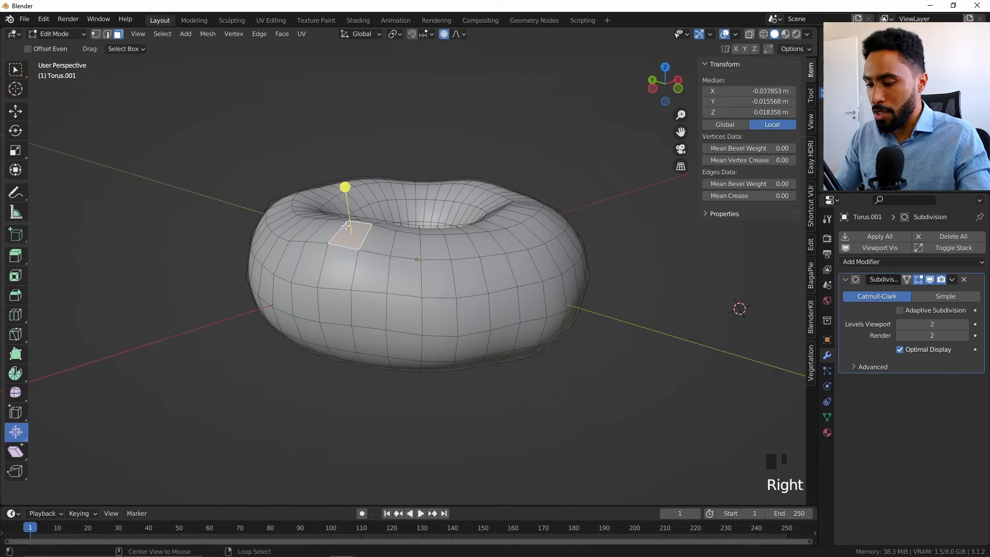
- Push one upper face inward with Shrink/Fatten, adjust another across the hole the same way, and check the shape in Object Mode
key("alt+s")
left_click(414, 268)
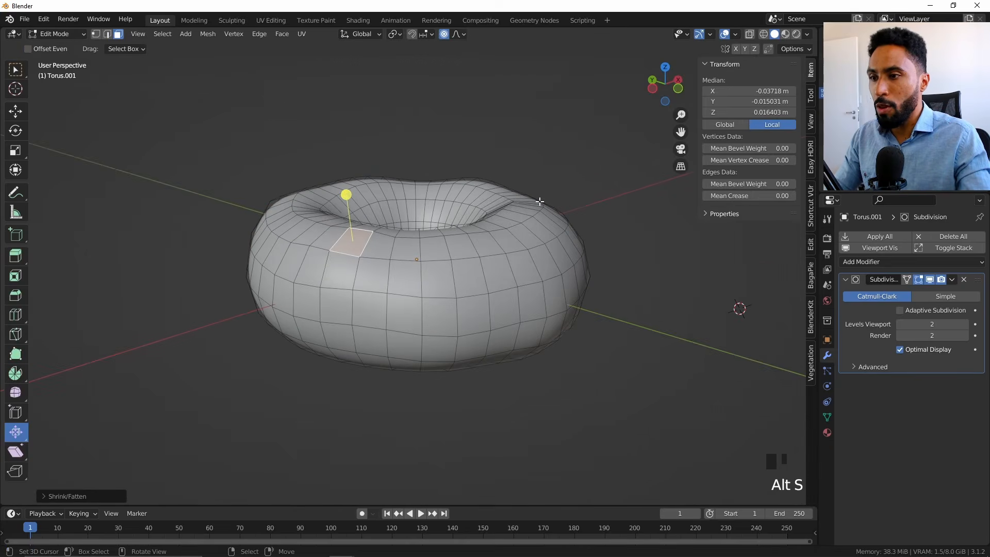
right_click(541, 202)
key("alt+s")
left_click(622, 213)
key("Tab")
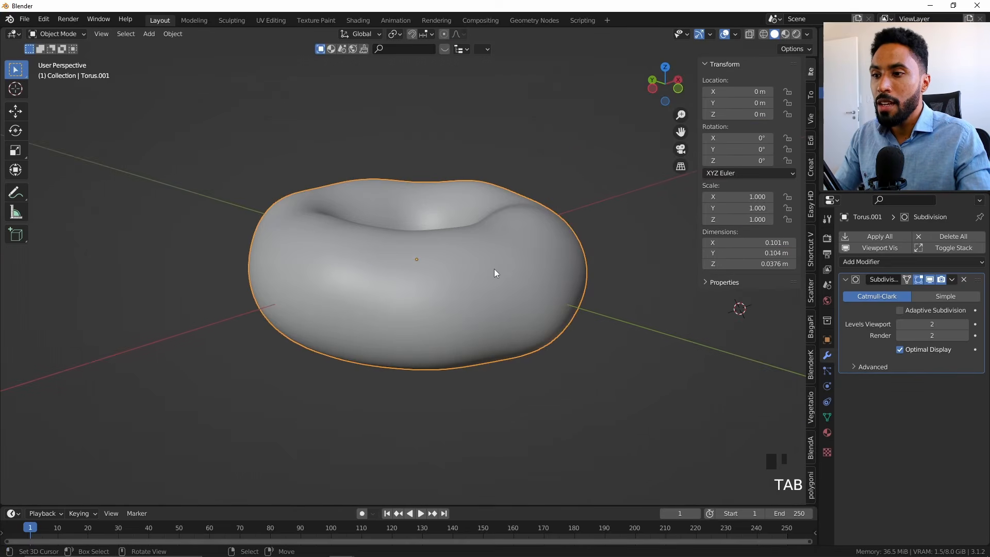
middle_click_drag(495, 274, 500, 298)
scroll(530, 301, "down", 3)
- Try pushing six faces scattered around the torus outward together with Shrink/Fatten
key("Tab")
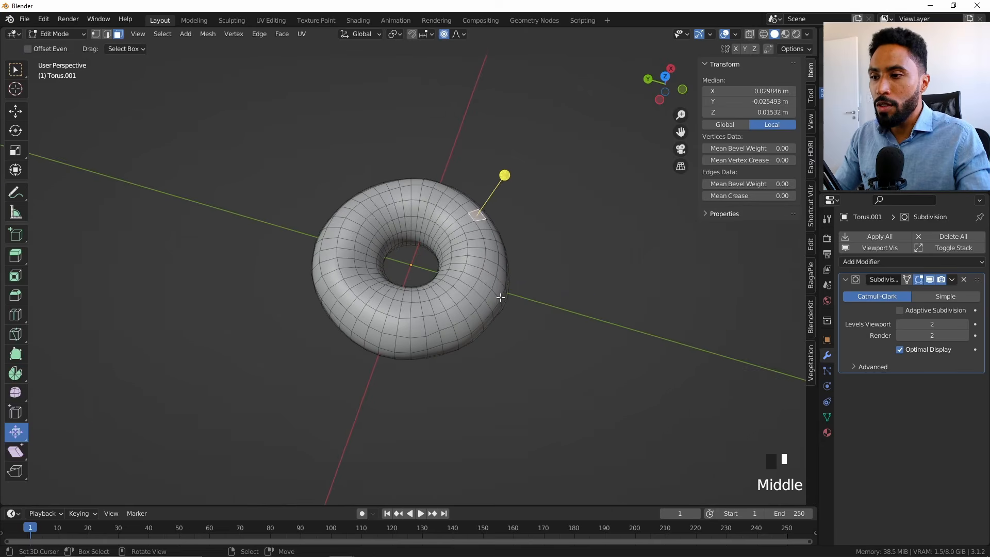
right_click(498, 289)
right_click(380, 219, "shift")
right_click(328, 255, "shift")
right_click(439, 342, "shift")
right_click(451, 192, "shift")
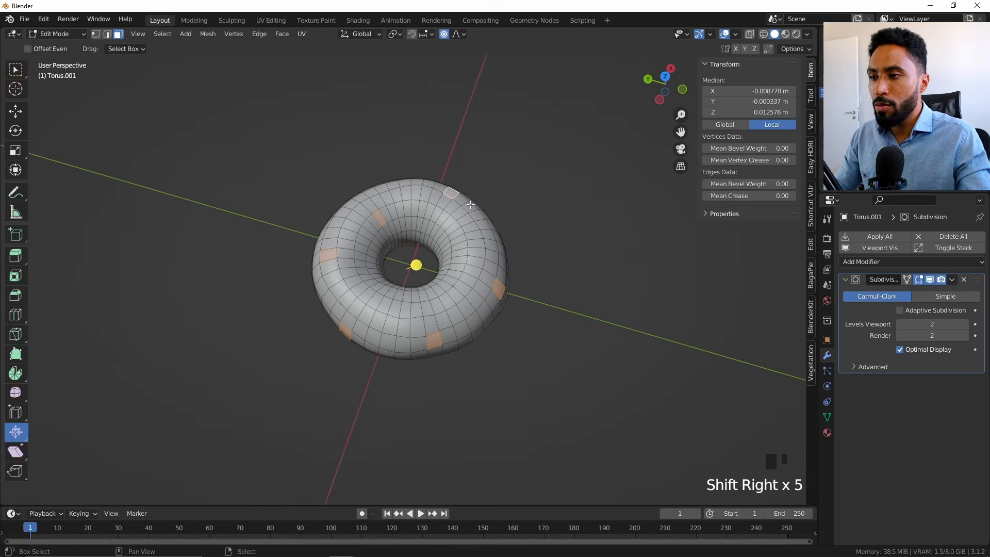
key("alt+s")
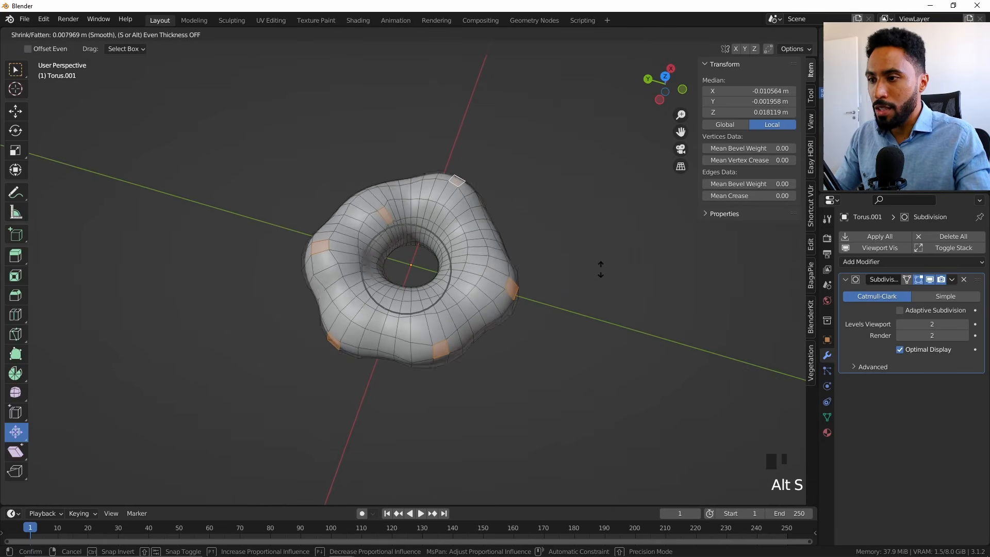
left_click(577, 267)
middle_click_drag(515, 334, 468, 250)
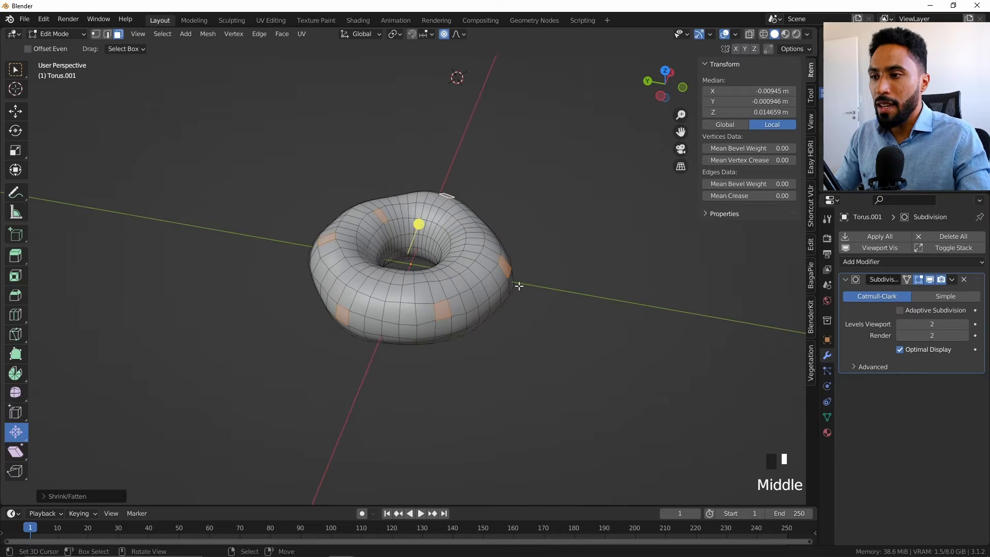
key("Tab")
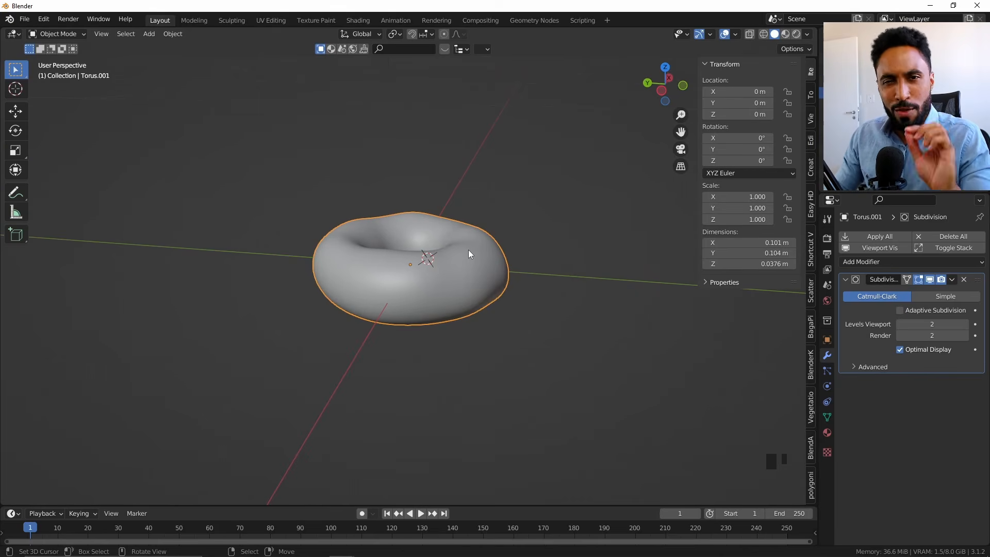
- Clear the selection in Edit Mode and randomly select vertices in vertex mode with a ratio of 0.05
key("Tab")
middle_click_drag(469, 250, 474, 280)
key("alt+a")
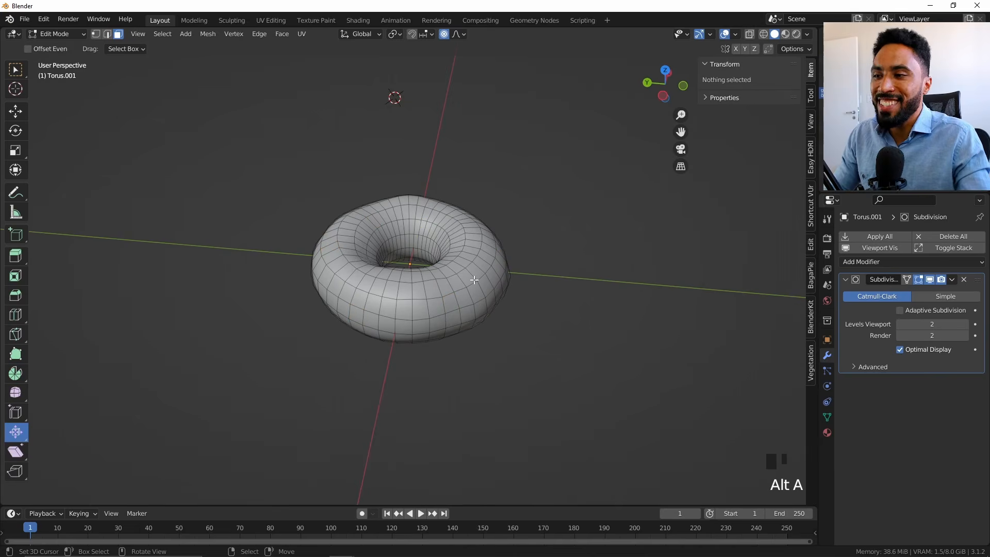
key("1")
scroll(339, 196, "up", 2)
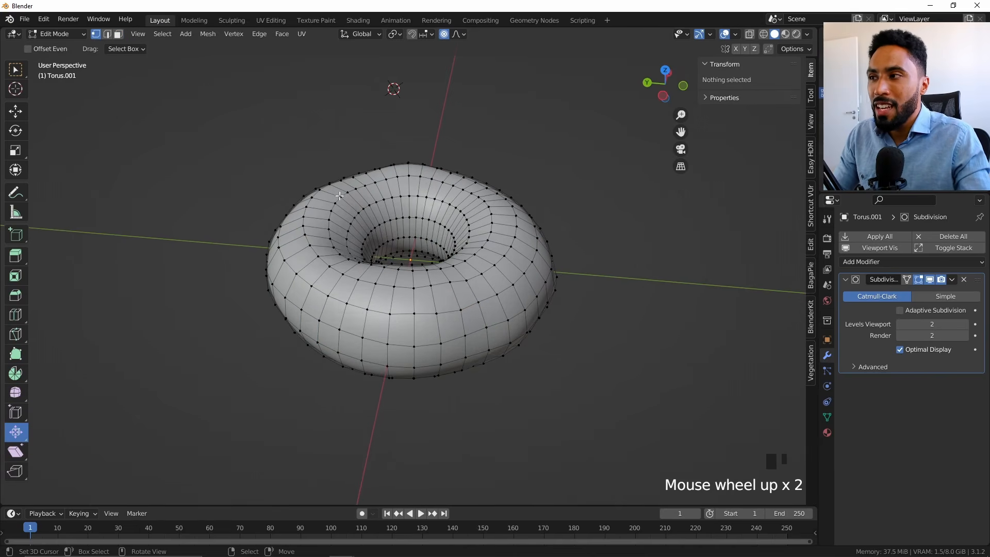
left_click(163, 34)
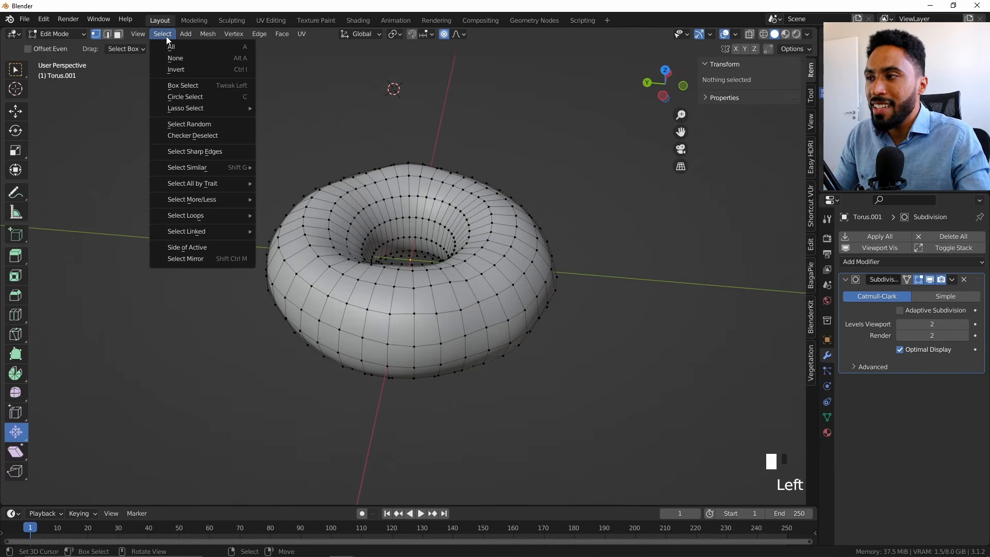
left_click(198, 125)
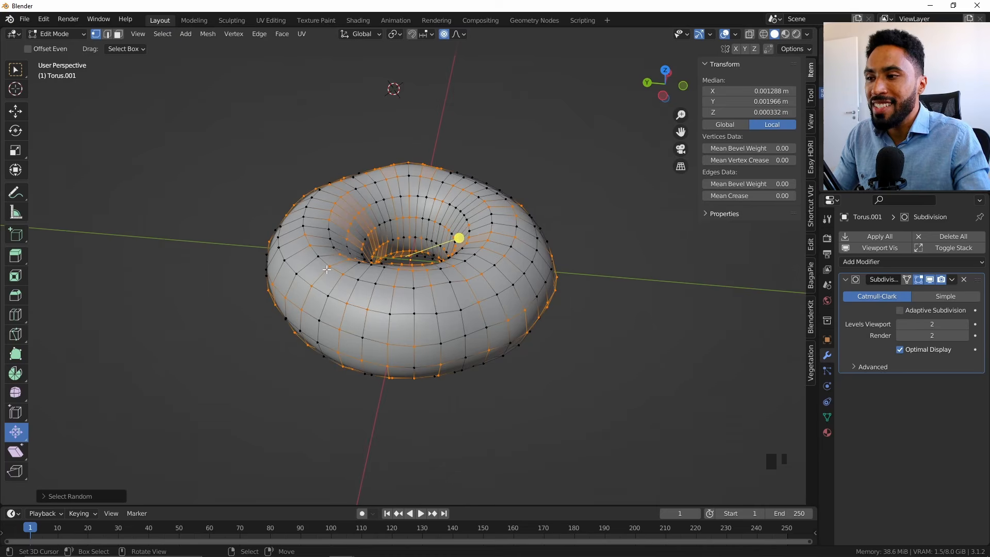
left_click(44, 497)
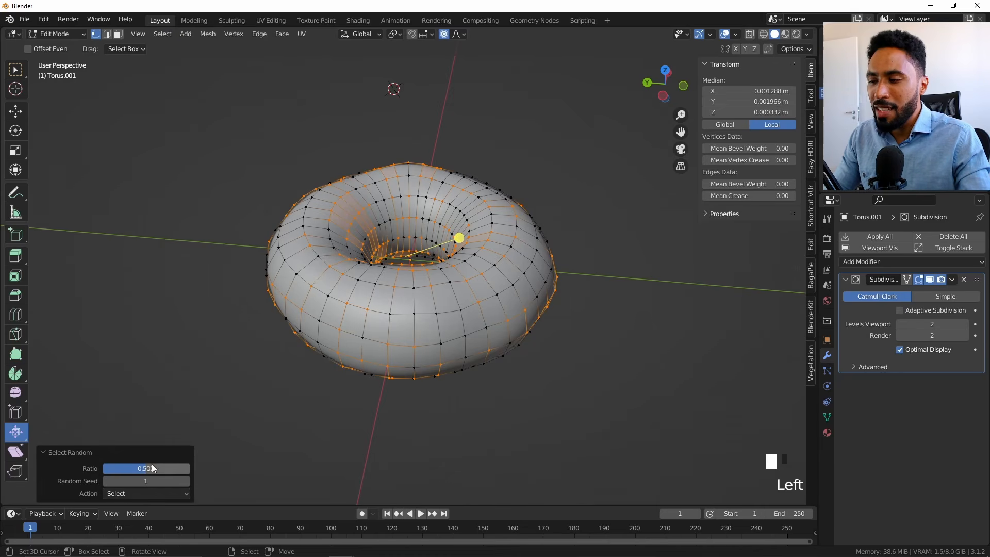
left_click_drag(147, 468, 108, 469)
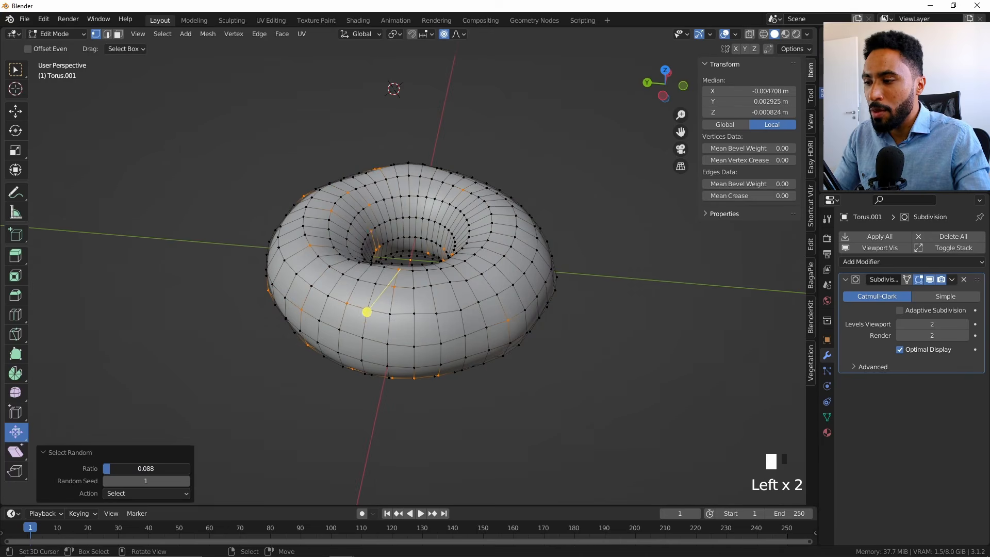
left_click(111, 469)
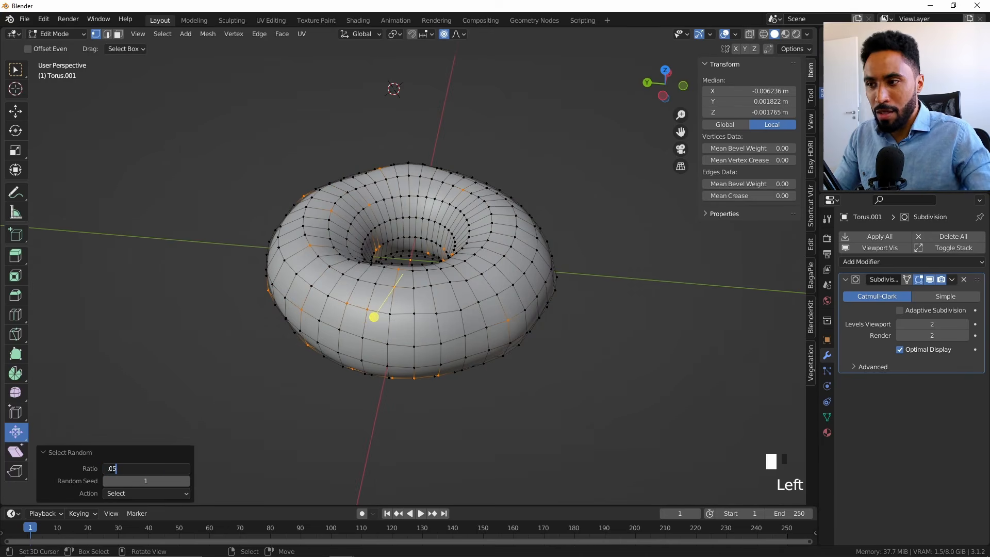
type(".05")
key("Return")
- Displace the randomly selected vertices slightly along their normals with Shrink/Fatten
middle_click_drag(488, 284, 502, 310)
key("alt+s")
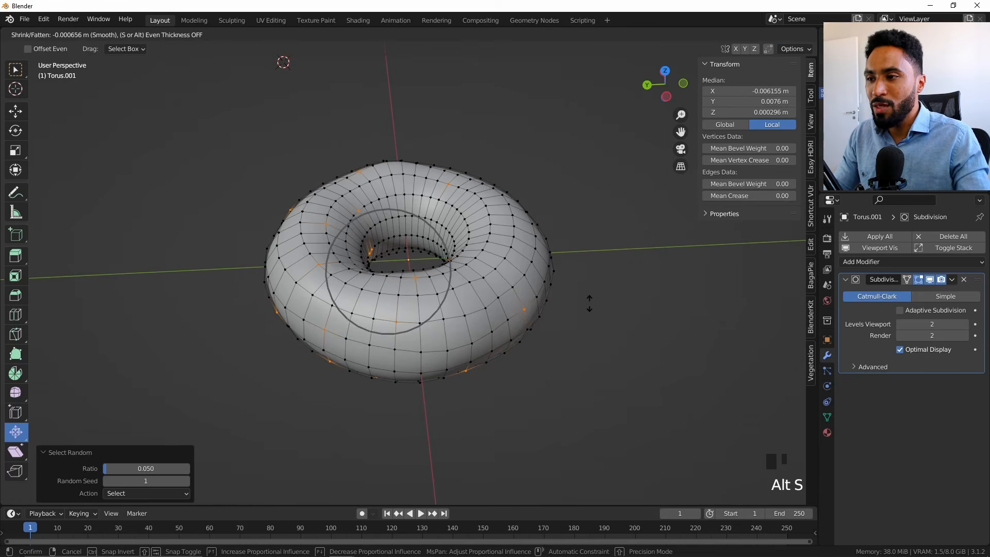
left_click(568, 301)
middle_click_drag(568, 302, 686, 288)
- Select the whole mesh and apply Smooth Vertices with a smoothing value of 0.935
key("a")
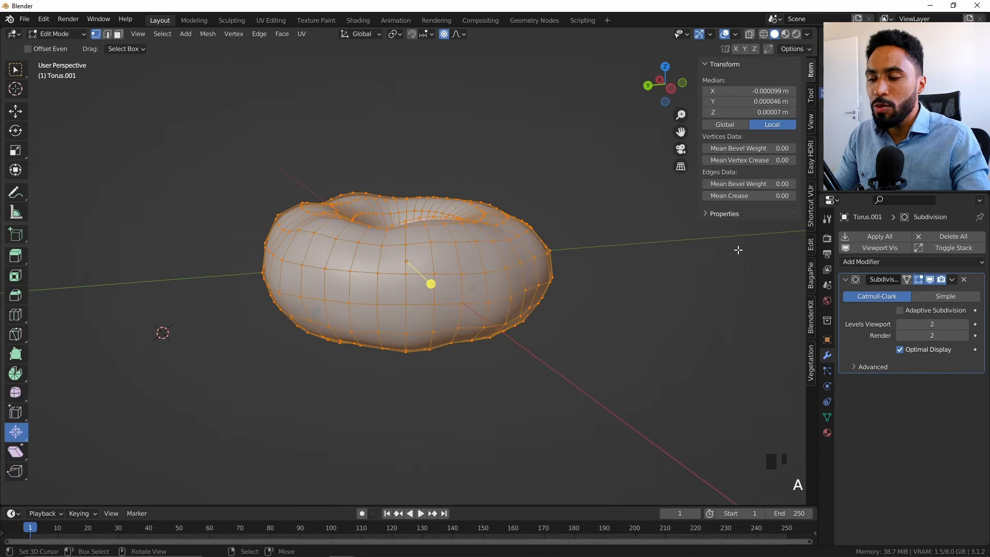
middle_click_drag(730, 254, 634, 285)
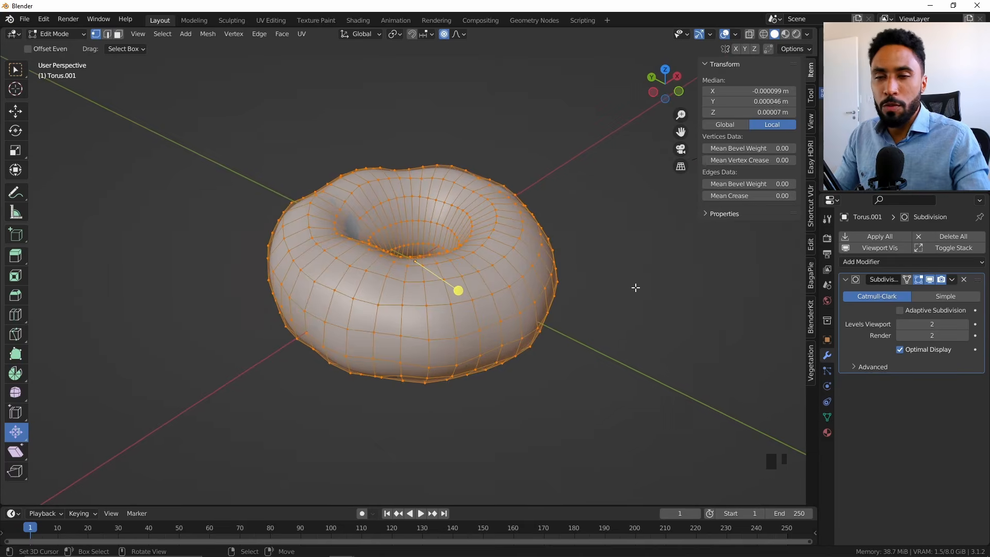
key("Tab")
middle_click_drag(542, 282, 556, 328)
key("Tab")
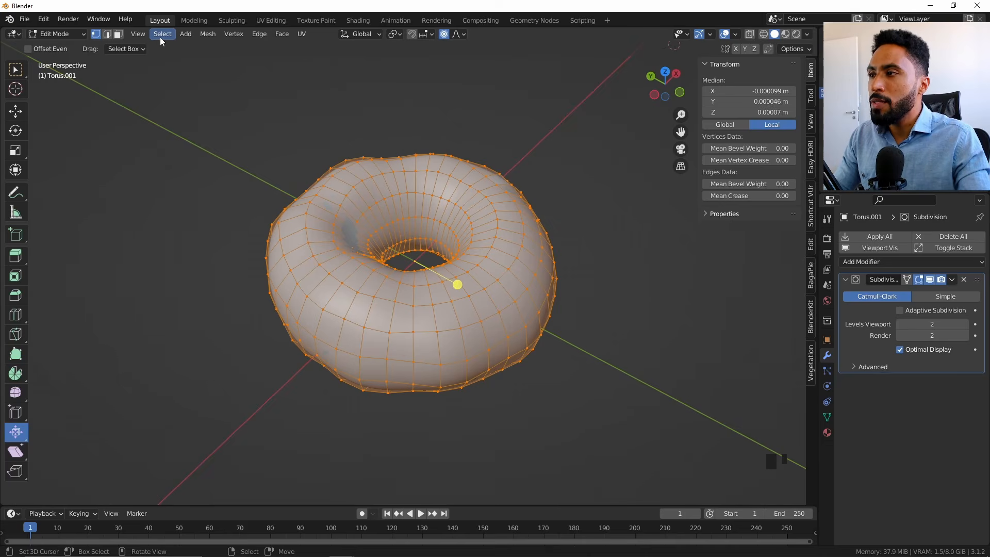
left_click(234, 34)
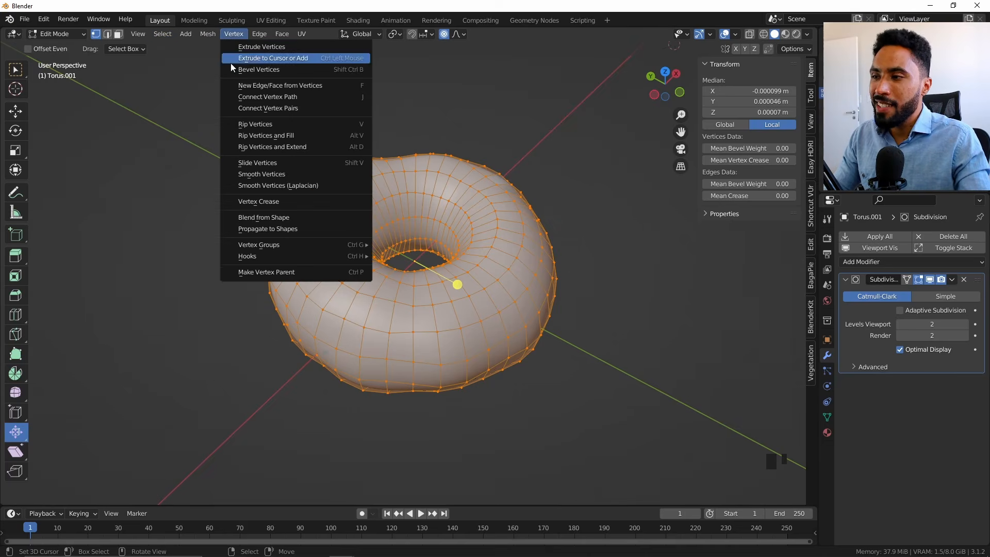
left_click(253, 178)
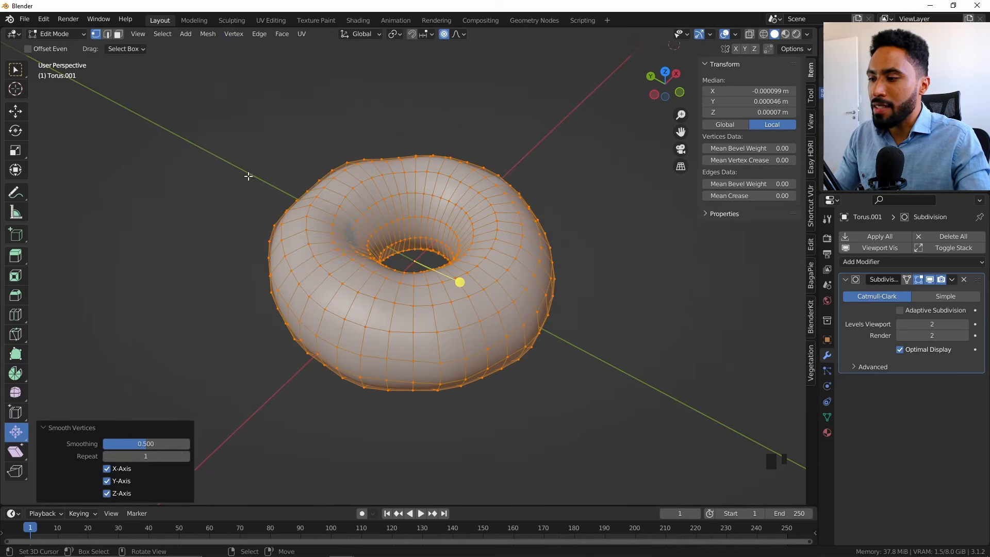
mouse_move(147, 446)
left_mouse_down()
mouse_move(190, 445)
mouse_move(179, 445)
left_mouse_up()
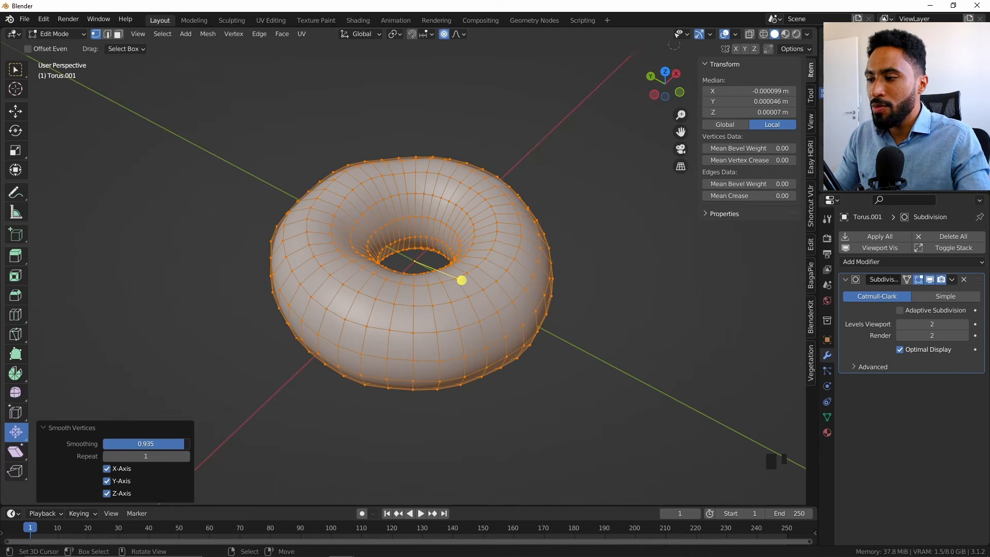
- Fine-tune the Smooth Vertices smoothing amount and check the donut in Object Mode
middle_click_drag(434, 390, 570, 451)
left_click(571, 451)
mouse_move(189, 445)
left_mouse_down()
mouse_move(156, 444)
mouse_move(191, 444)
left_mouse_up()
key("Tab")
middle_click_drag(448, 280, 449, 305)
- In face select mode, push one face on the torus's upper surface outward about 0.00168 m with Shrink/Fatten
key("Tab")
key("3")
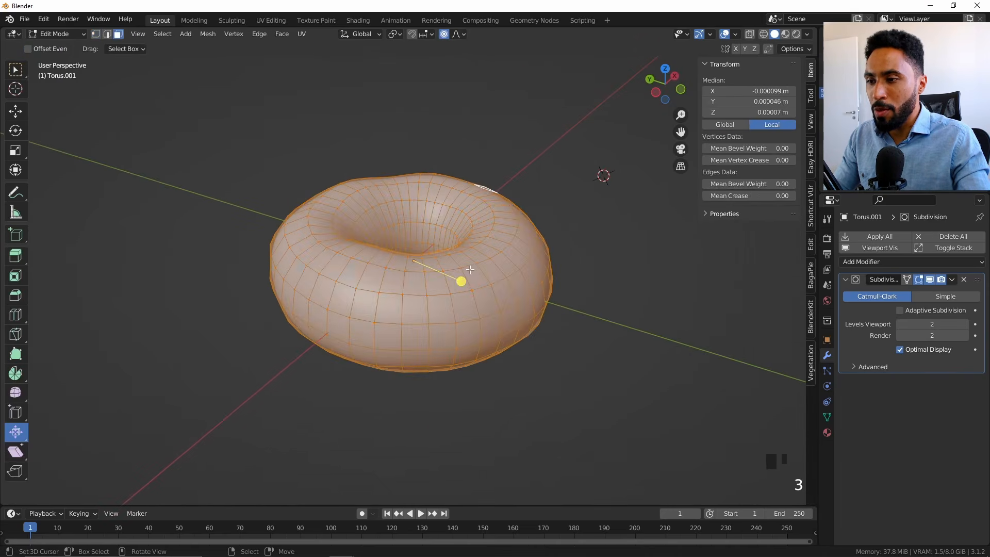
right_click(471, 283)
key("alt+s")
left_click(583, 265)
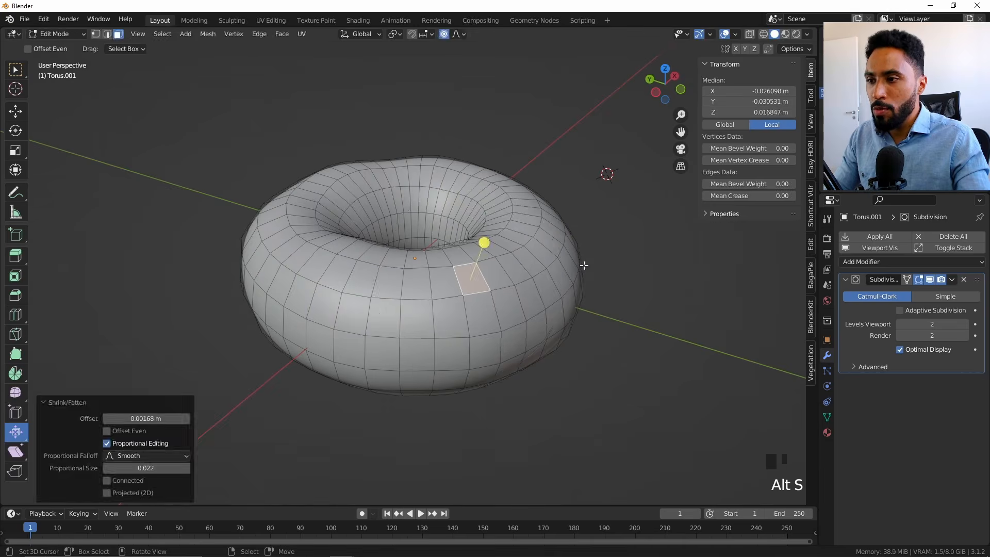
- Return to Object Mode, then switch to PureRef to examine the plain fried donuts and other reference photos before going back to Blender
key("Tab")
middle_click_drag(526, 272, 545, 295)
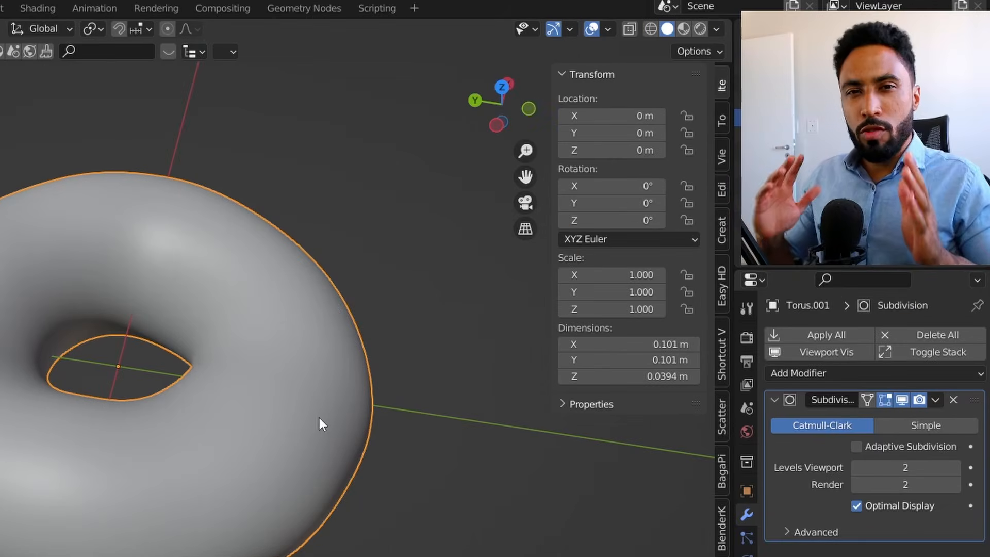
key("alt+Tab")
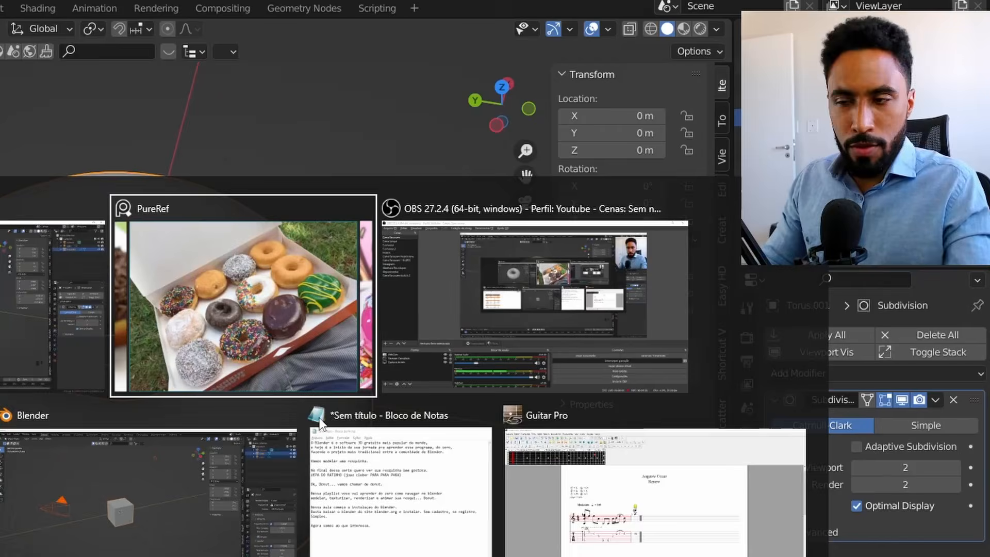
left_click(203, 330)
scroll(188, 364, "down", 2)
scroll(177, 365, "up", 1)
double_click(3, 240)
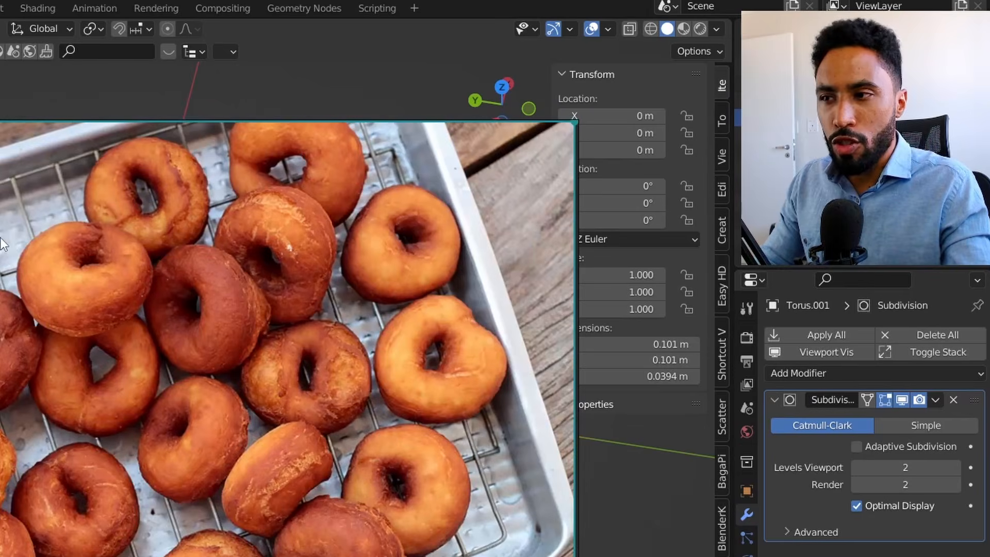
scroll(357, 453, "down", 4)
middle_click_drag(347, 498, 177, 297)
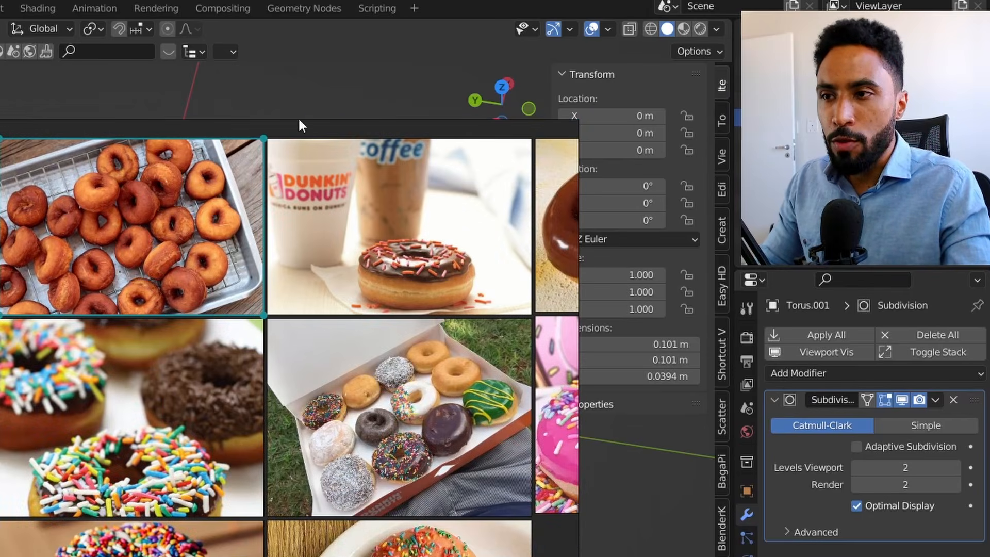
key("alt+Tab")
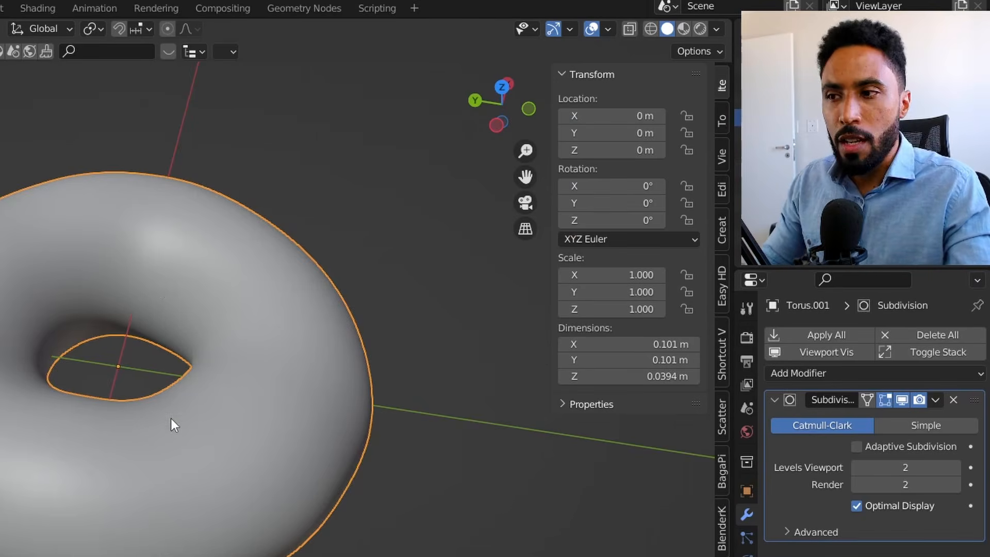
- Apply Shade Smooth to the donut and inspect its side profile in Object Mode
middle_click_drag(172, 425, 167, 327)
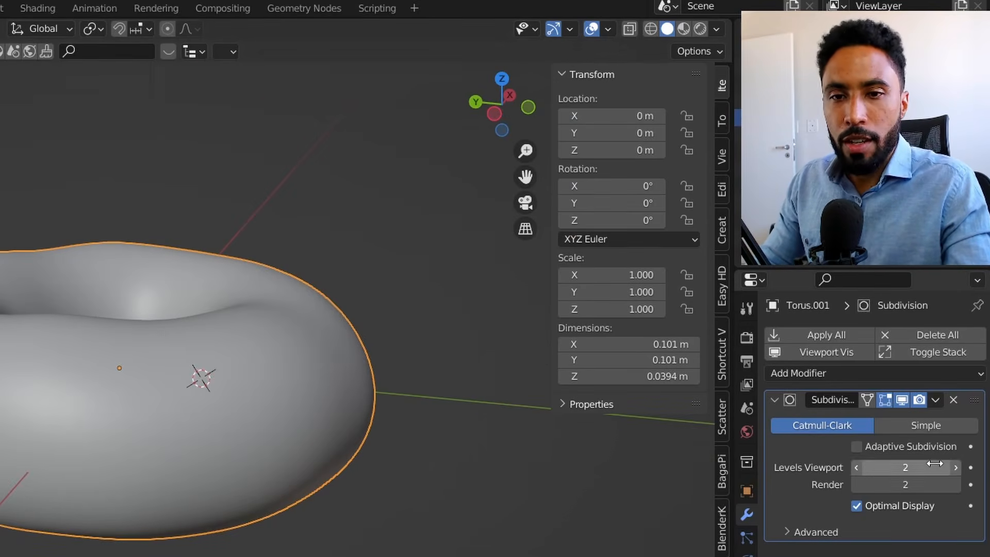
right_click(271, 371)
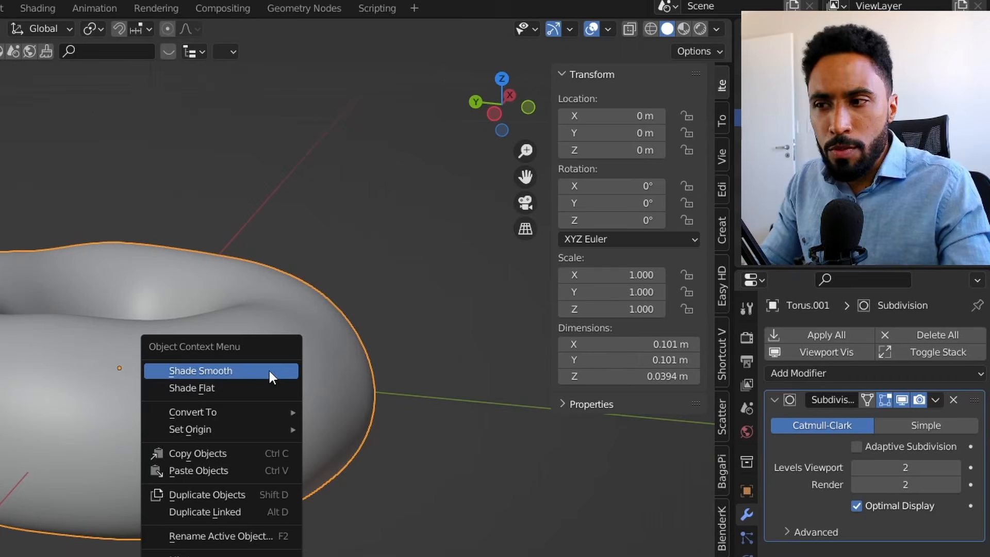
left_click(243, 383)
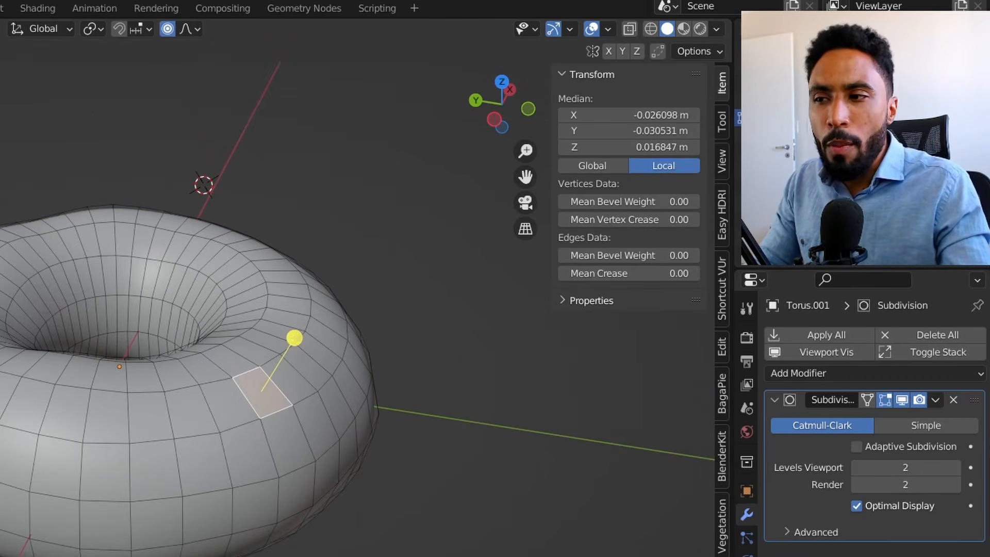
key("Tab")
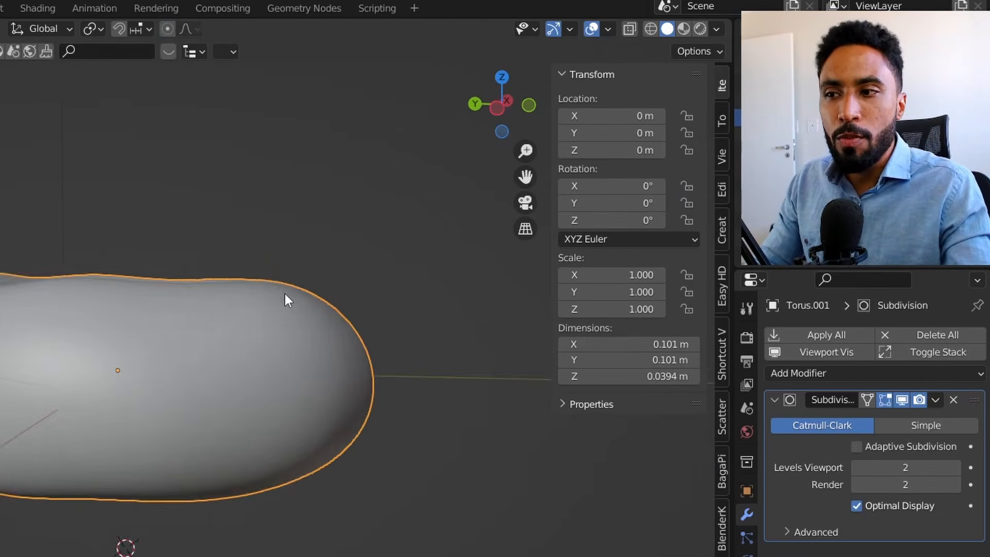